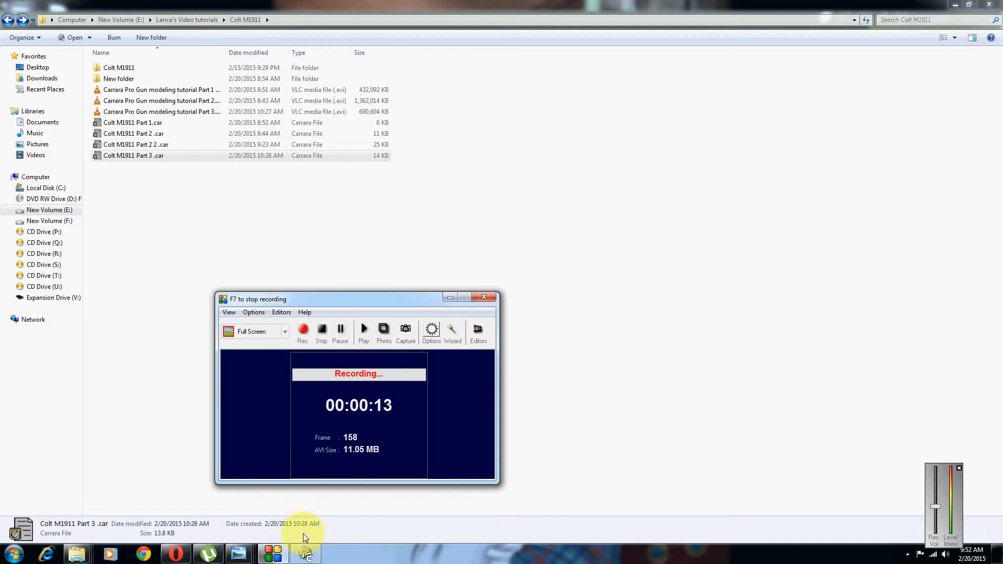
click(305, 553)
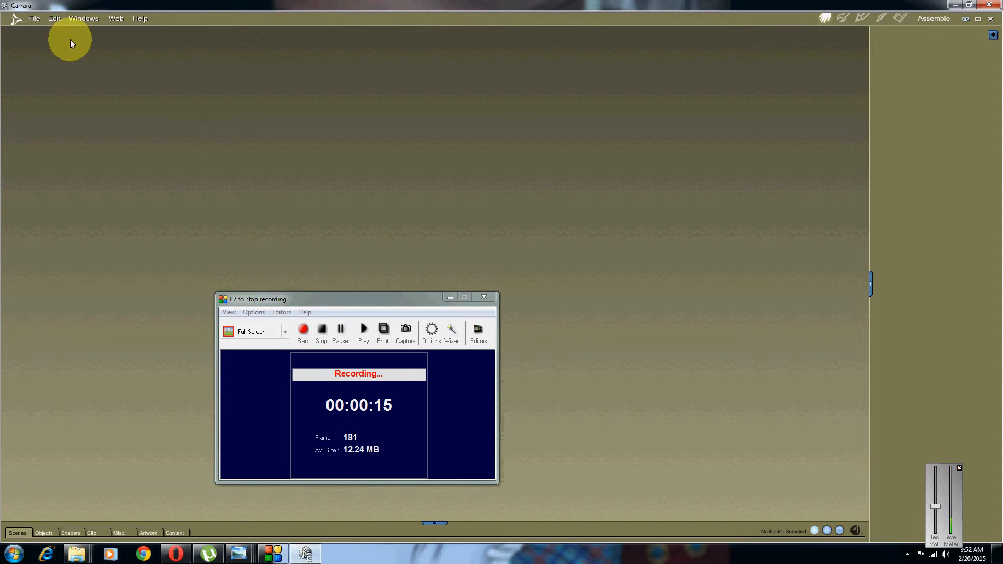
click(77, 554)
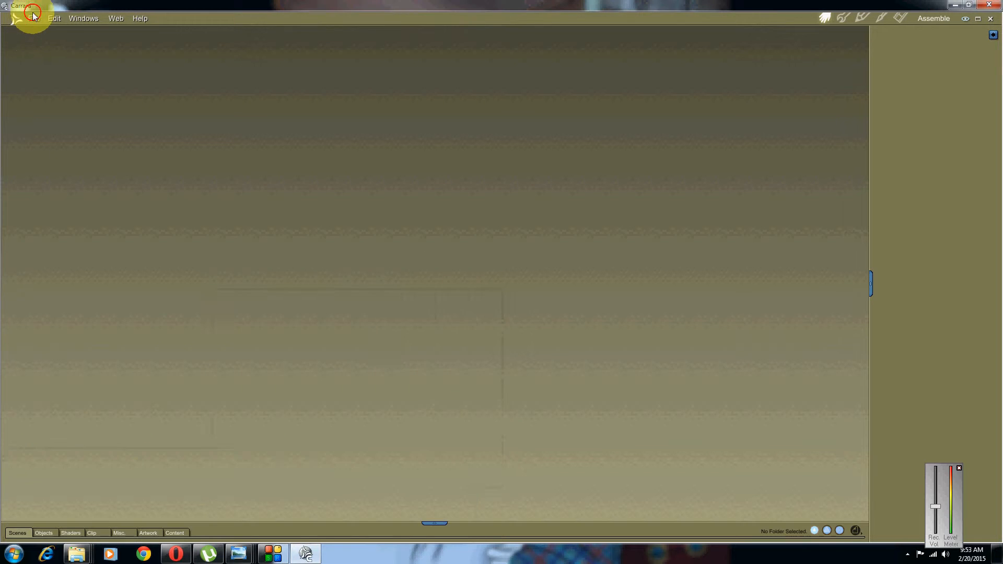
click(34, 18)
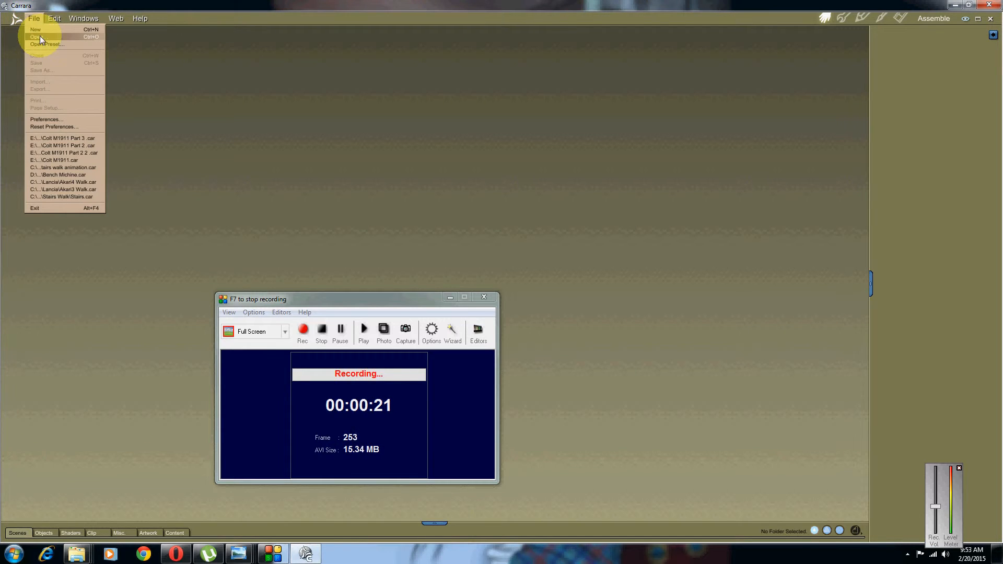
click(77, 554)
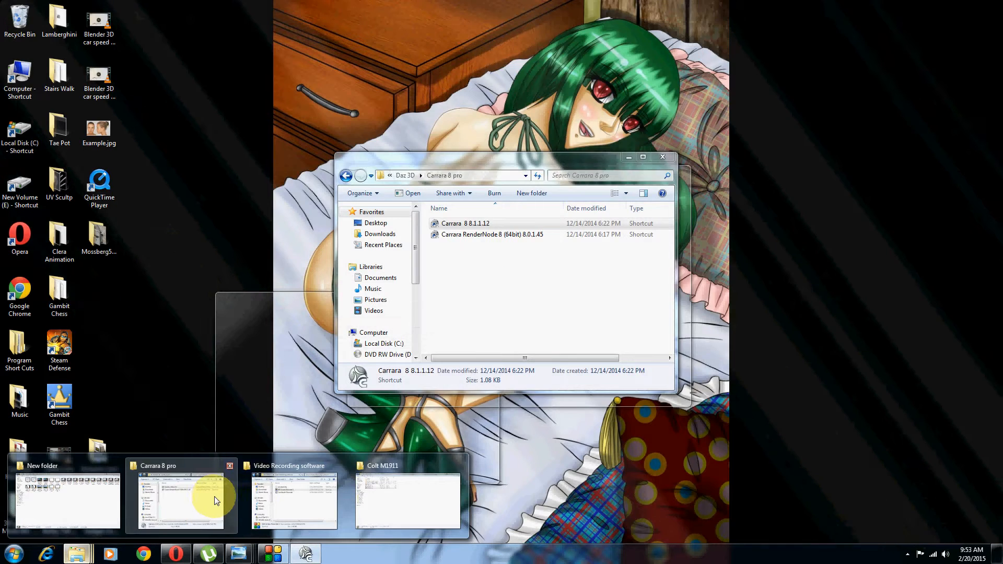
mouse_move(308, 482)
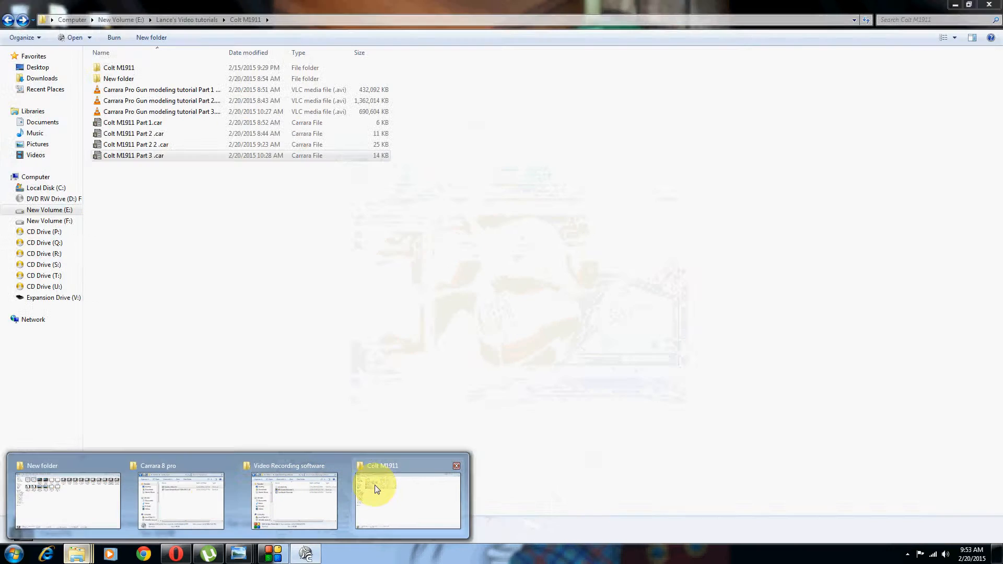
click(379, 486)
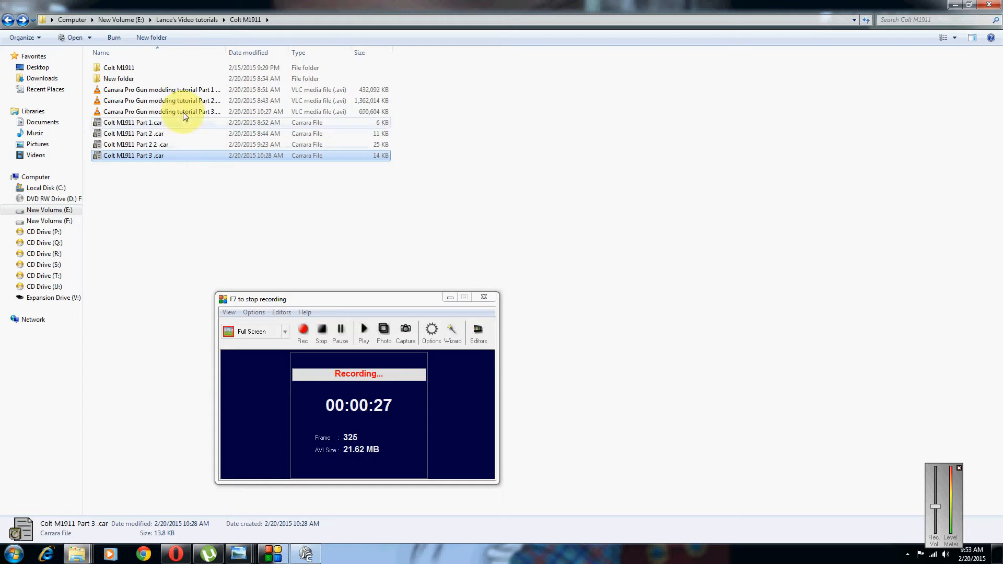
Open the file Colt M1911 Part 3 .car from the Colt M1911 folder in Carrara.
click(306, 554)
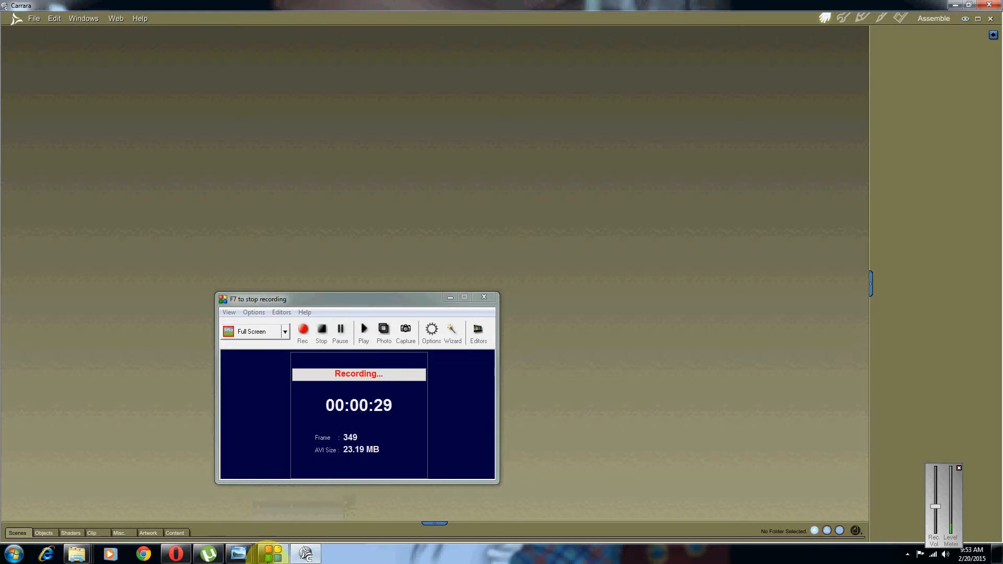
click(77, 553)
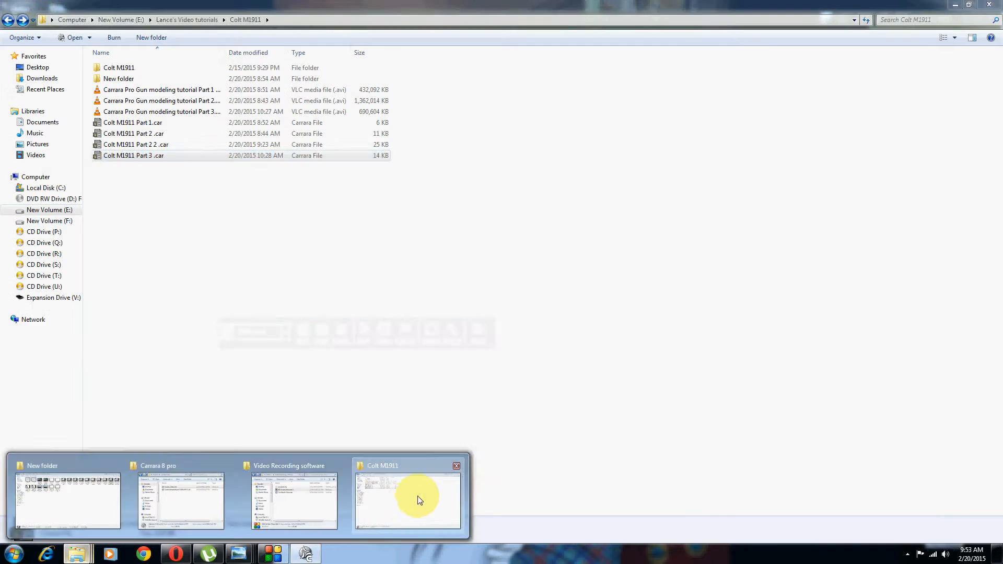
click(413, 503)
click(969, 5)
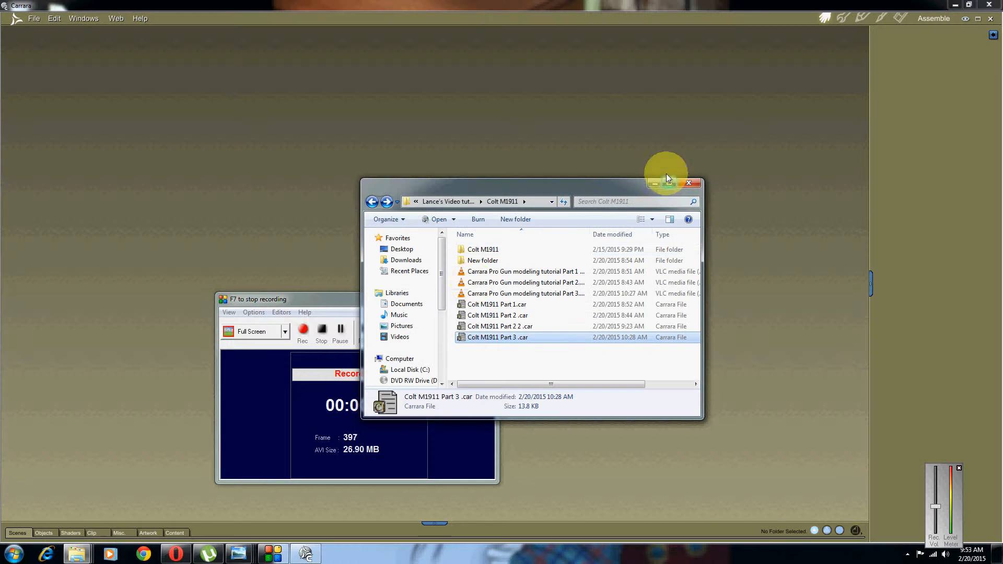
drag(511, 339, 415, 309)
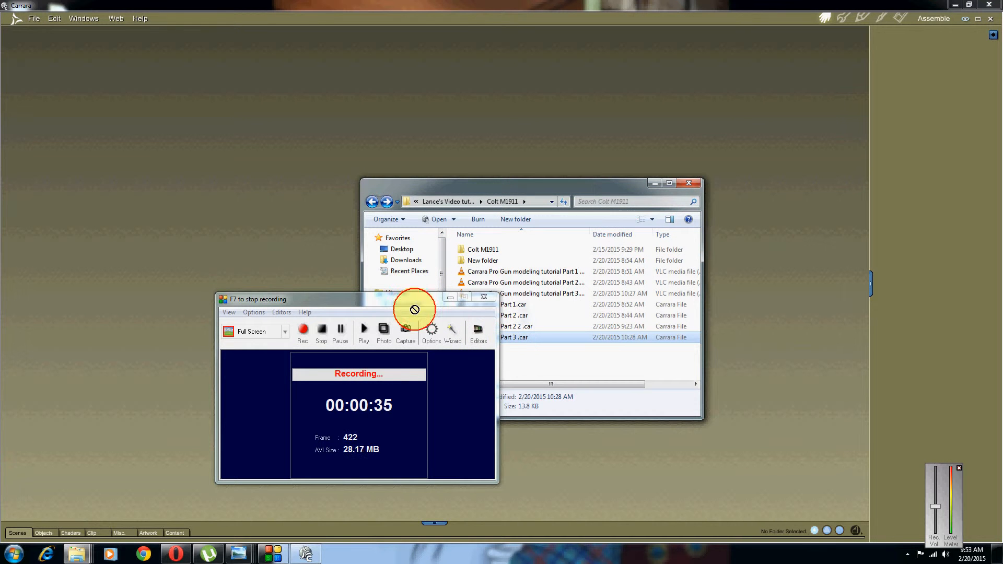
drag(263, 247, 248, 243)
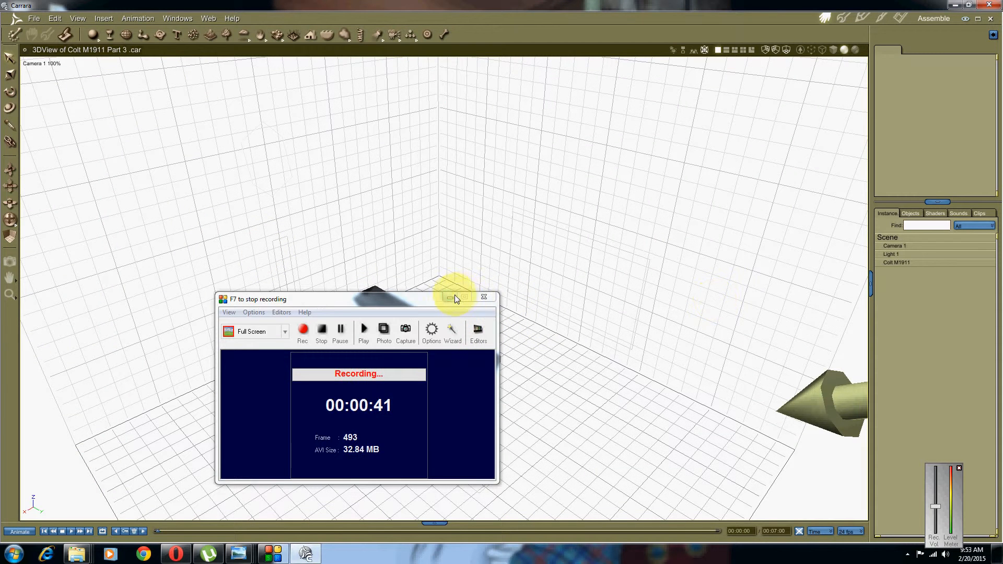
click(454, 296)
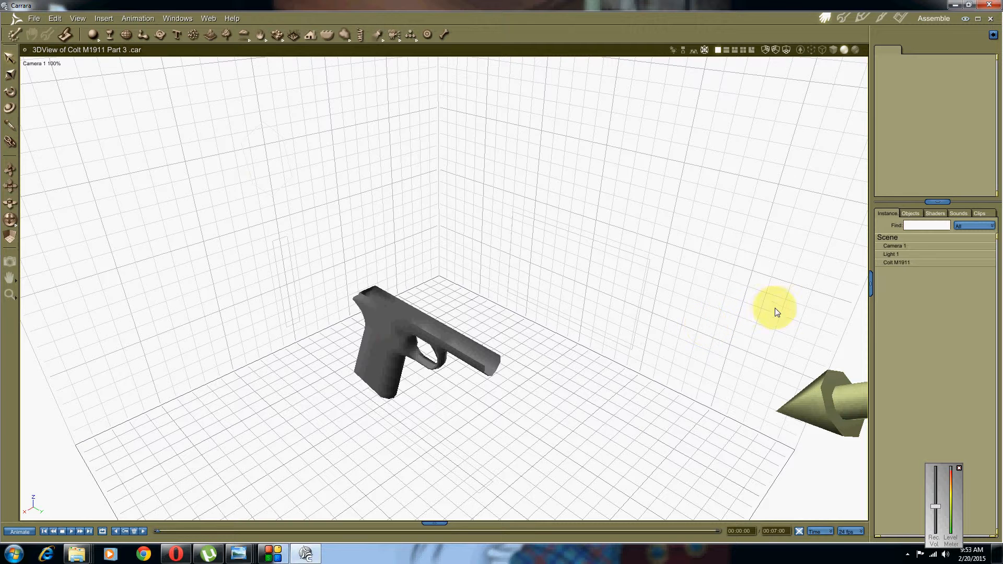
Open the Colt M1911 object for vertex modeling.
click(900, 263)
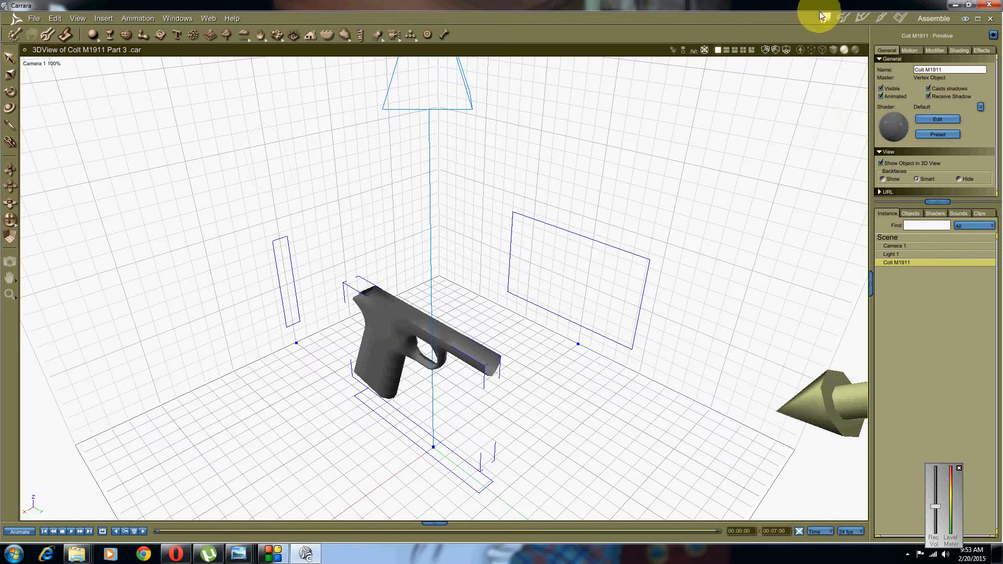
click(842, 20)
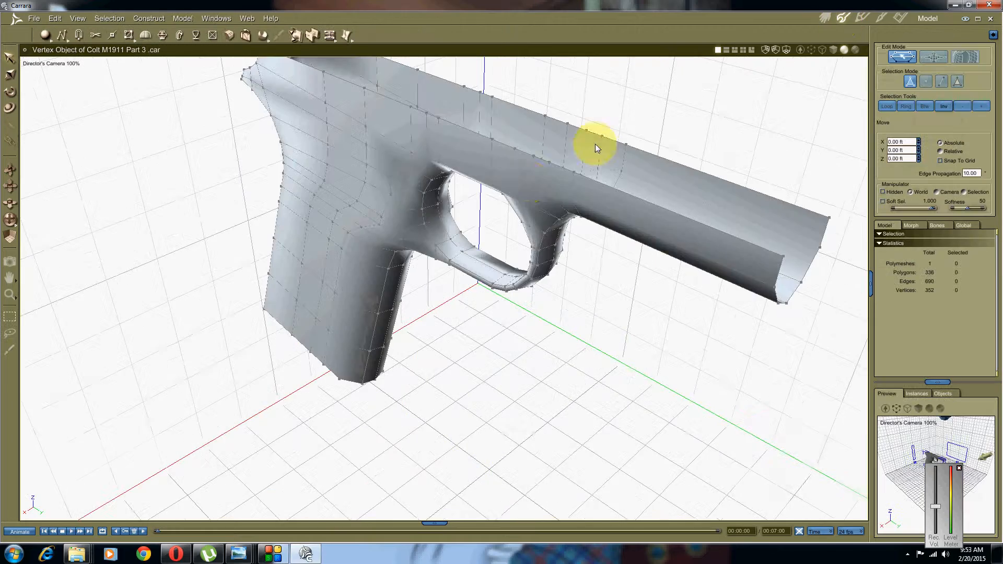
scroll(392, 284, up, 5)
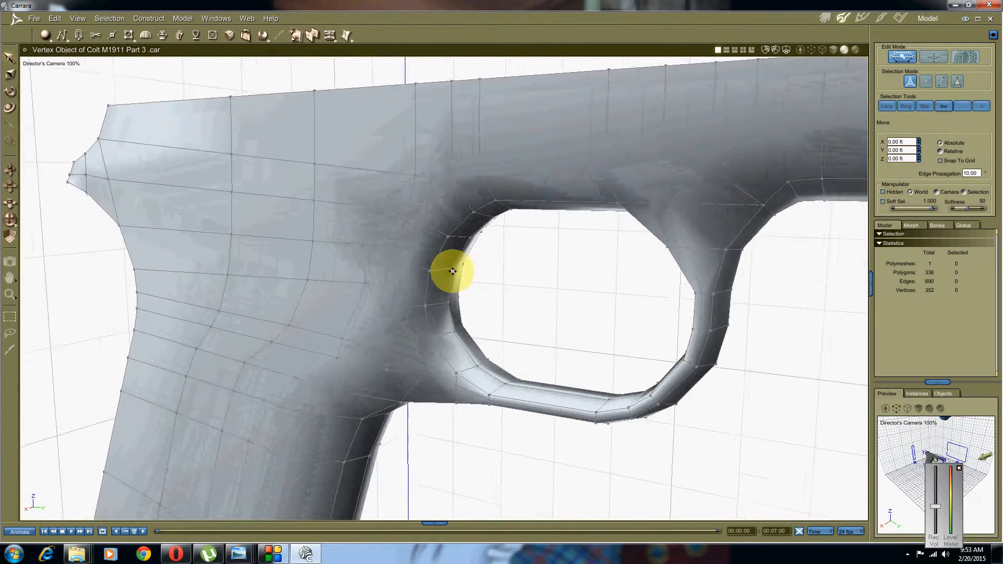
middle_drag(452, 272, 374, 350)
scroll(428, 337, up, 5)
middle_drag(421, 322, 358, 318)
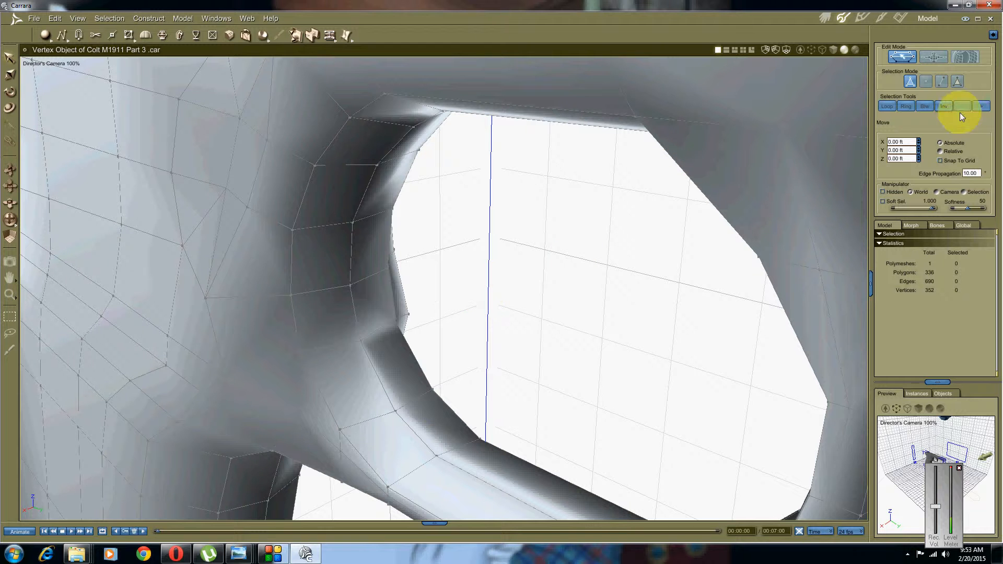
Select the middle edge loop inside the trigger guard opening and add an edge loop on each side of it with Extract Around.
click(944, 83)
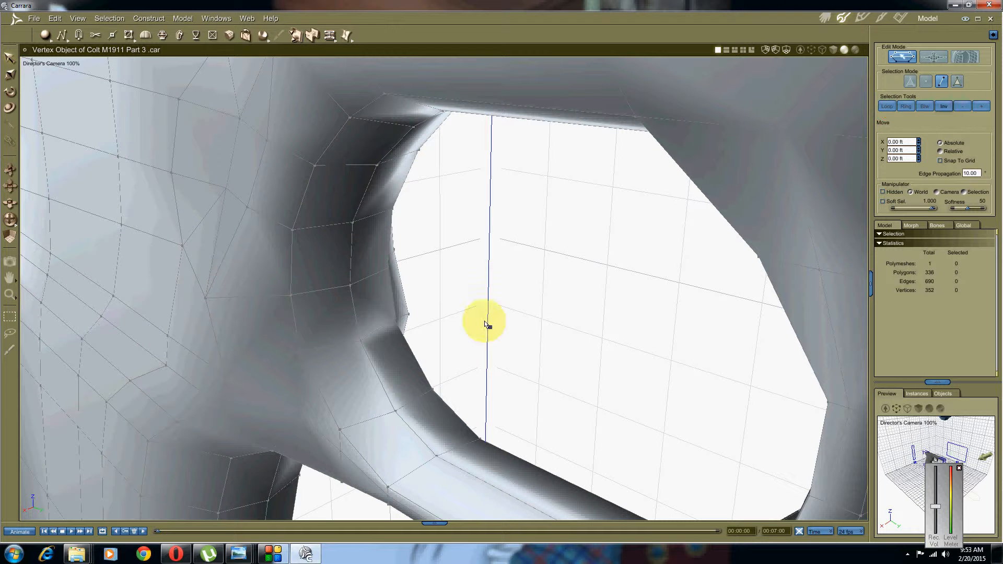
click(384, 385)
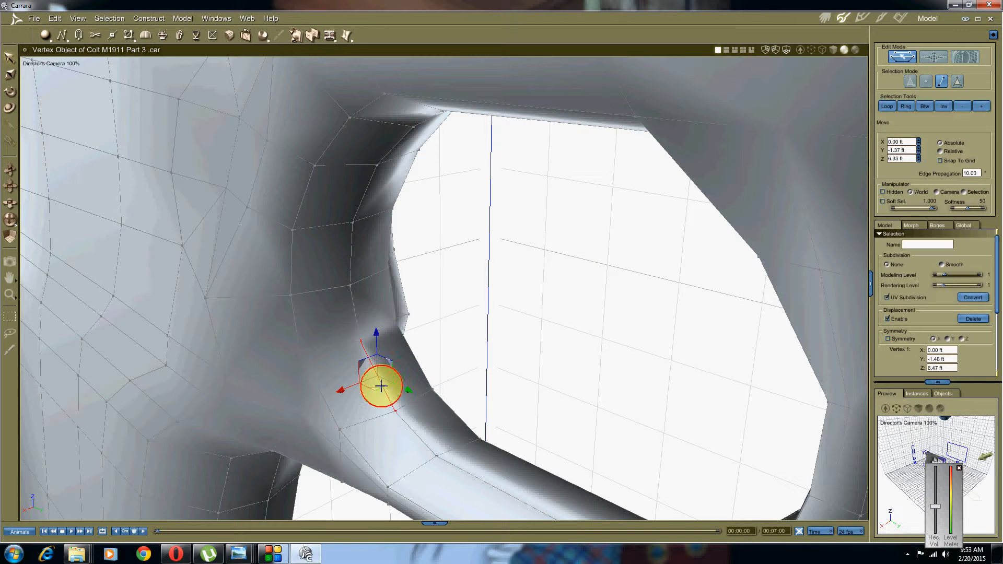
click(887, 111)
middle_drag(801, 285, 674, 285)
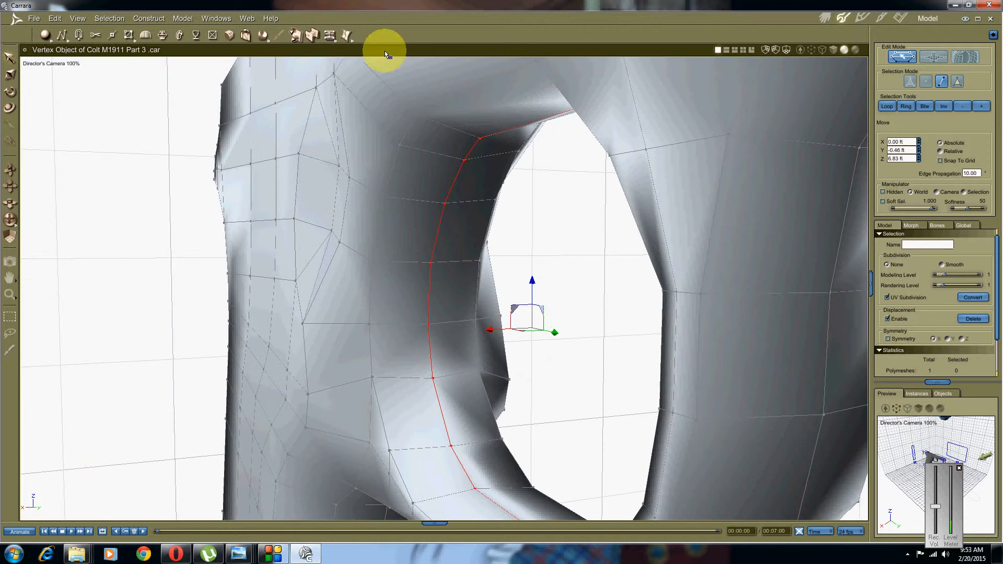
click(331, 39)
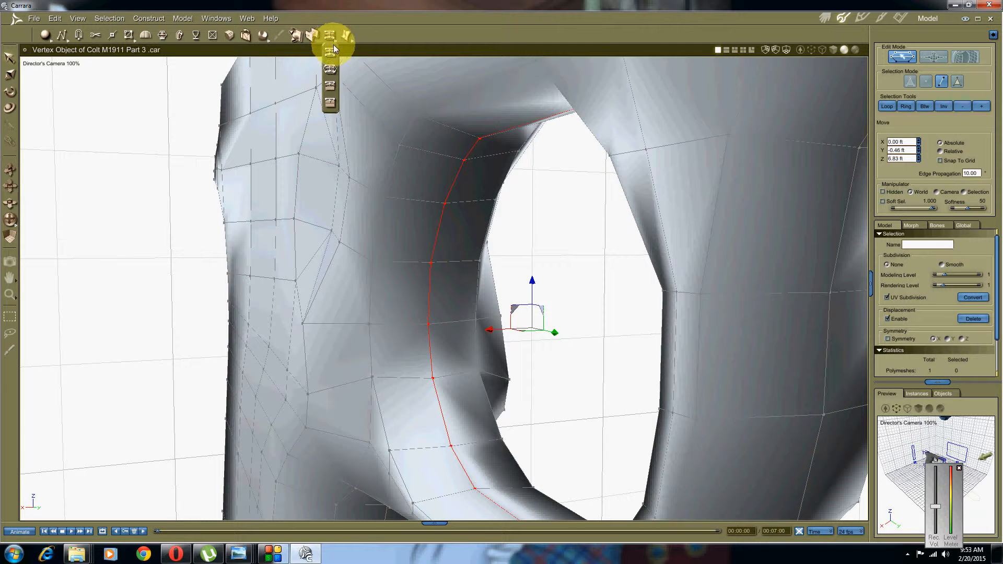
click(331, 72)
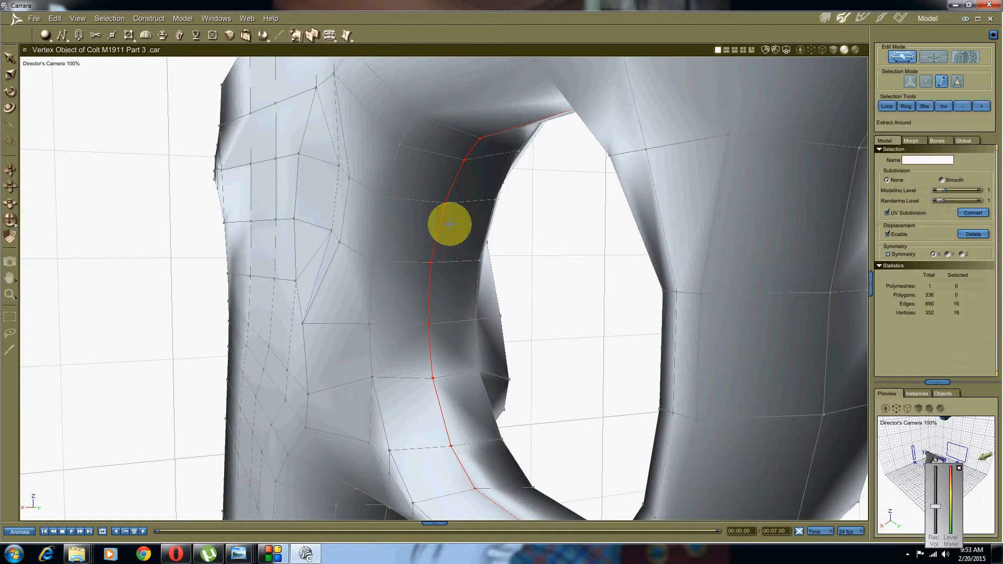
drag(438, 228, 422, 312)
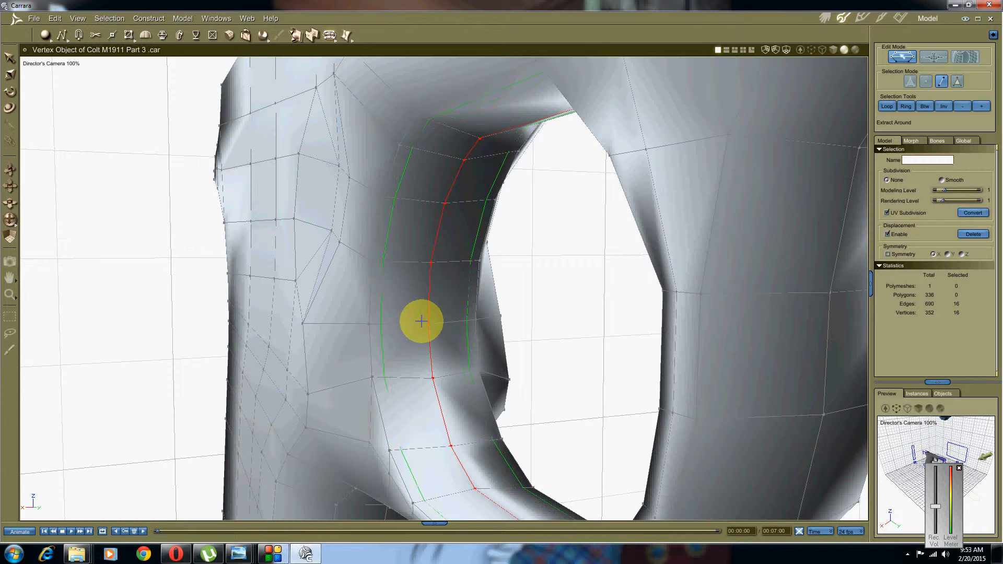
click(421, 324)
middle_drag(345, 337, 382, 342)
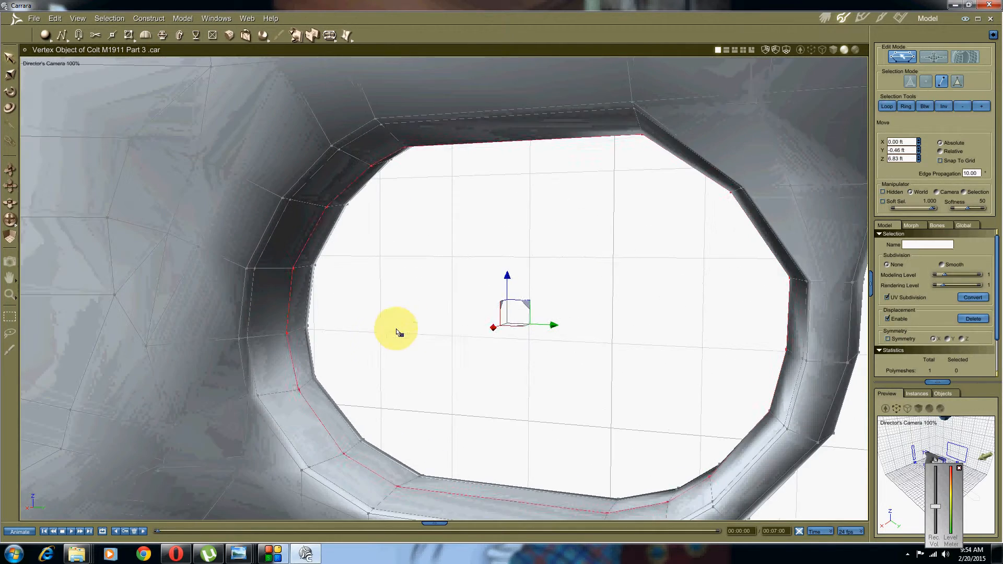
click(397, 332)
Select the inner polygons at the lower and upper grip-side corners of the trigger guard opening.
click(953, 84)
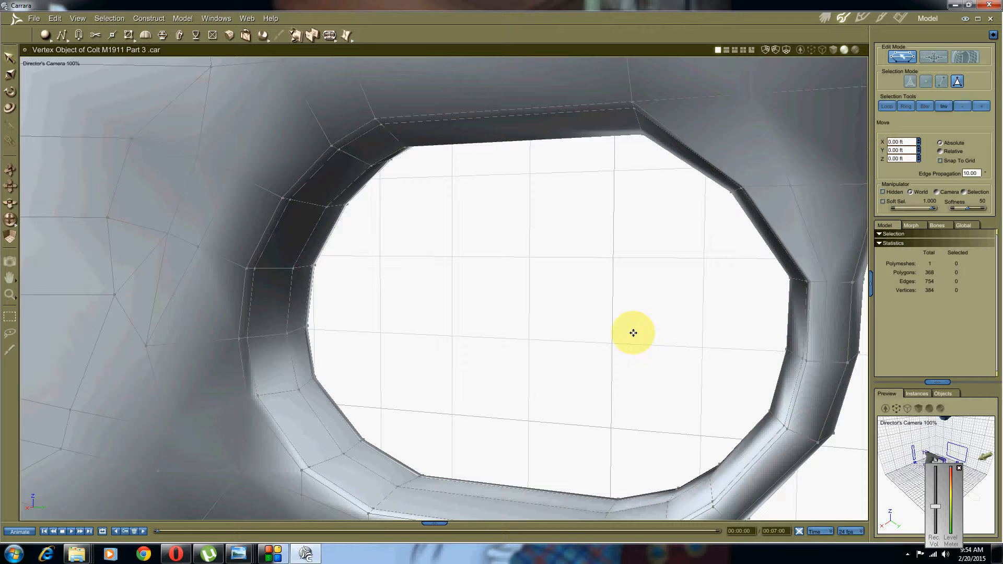
middle_drag(634, 332, 398, 474)
click(397, 474)
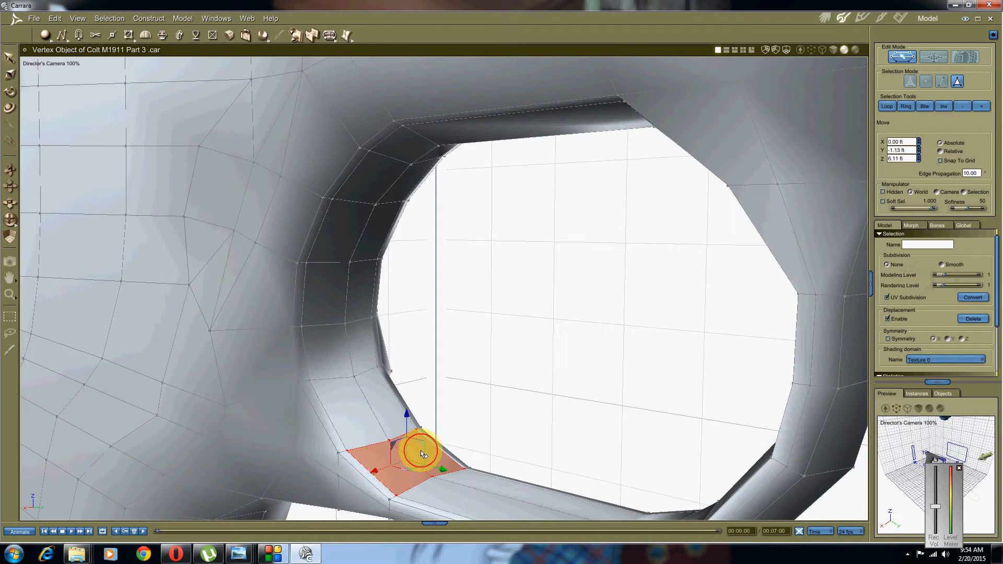
middle_drag(425, 439, 425, 399)
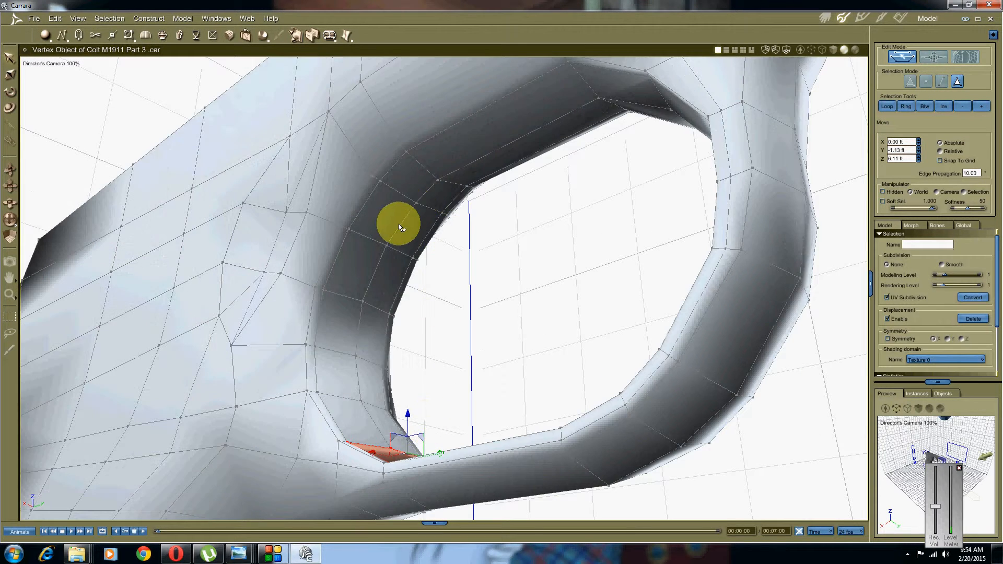
mouse_move(401, 224)
middle_down()
mouse_move(427, 248)
mouse_move(409, 237)
middle_up()
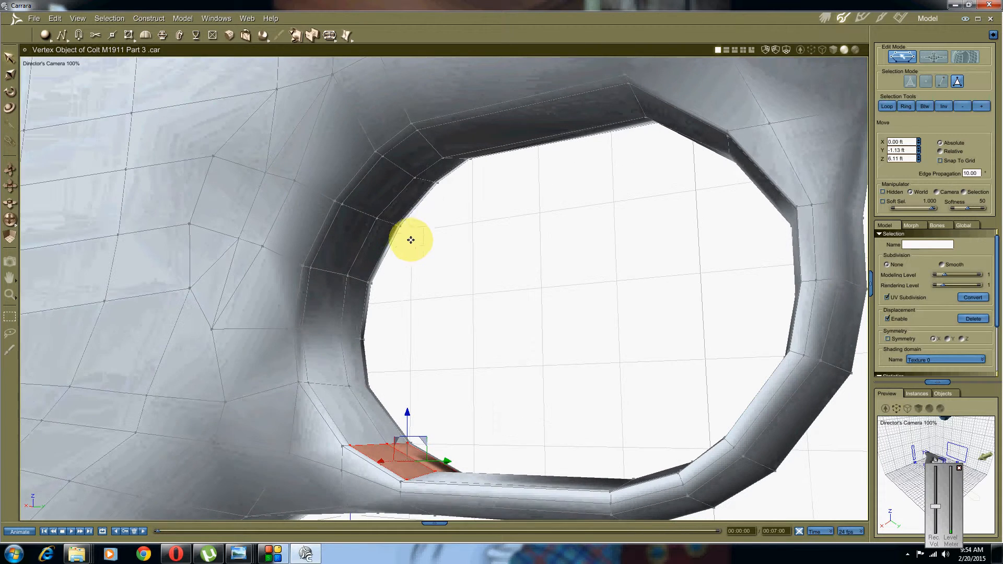
shift+click(402, 160)
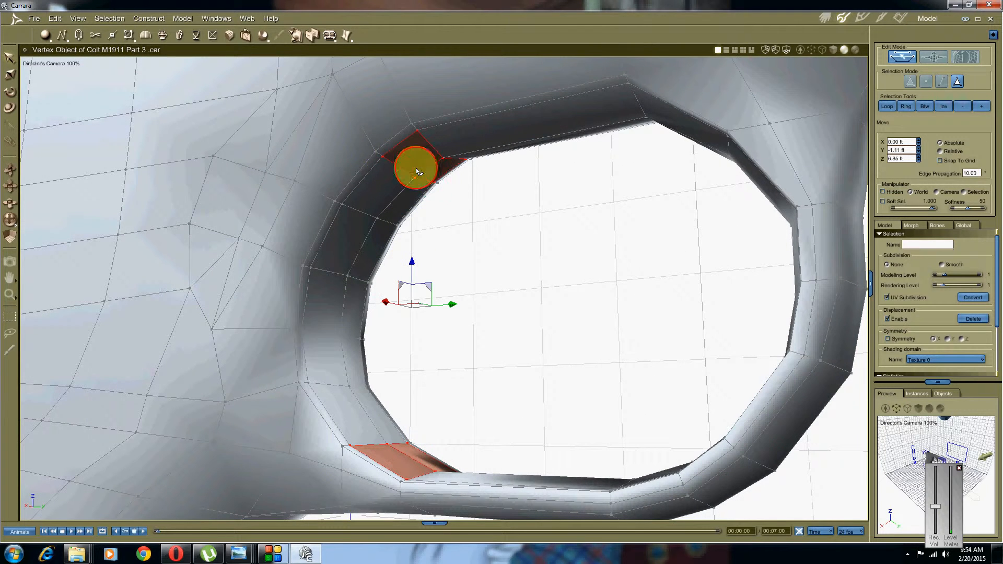
Extend the selection to all inner polygons between the two corners along the grip side of the trigger guard opening.
click(32, 66)
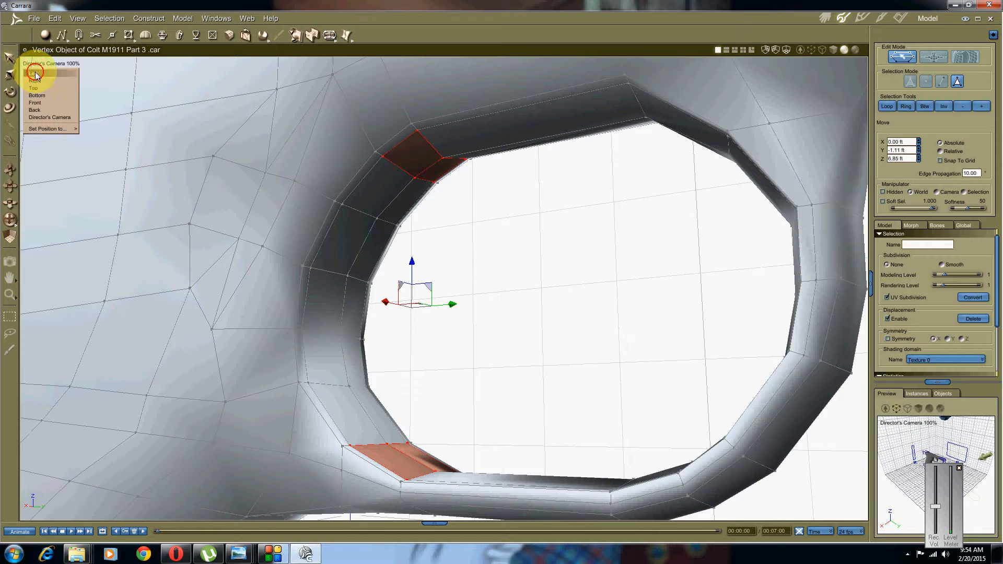
click(36, 73)
scroll(326, 171, up, 6)
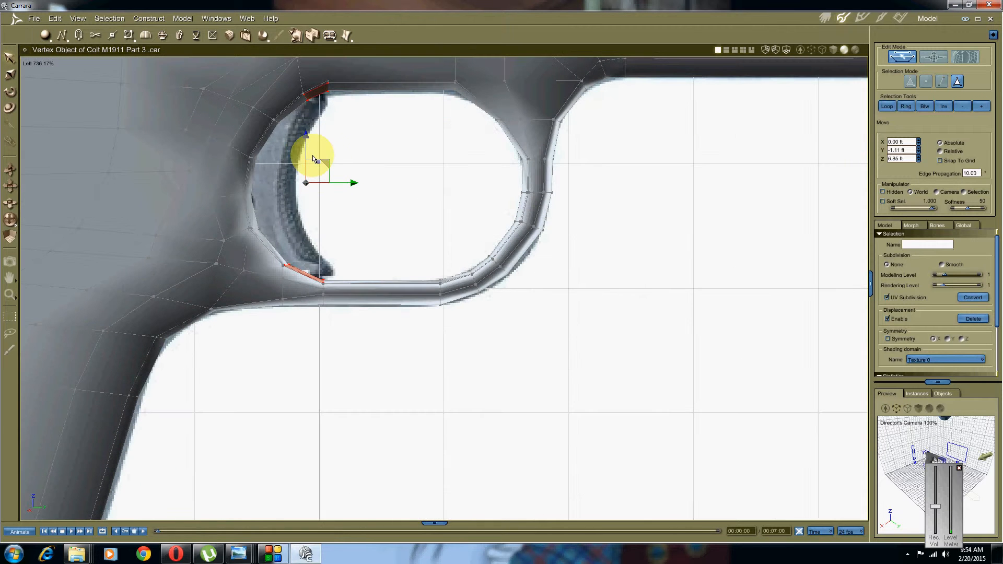
click(31, 65)
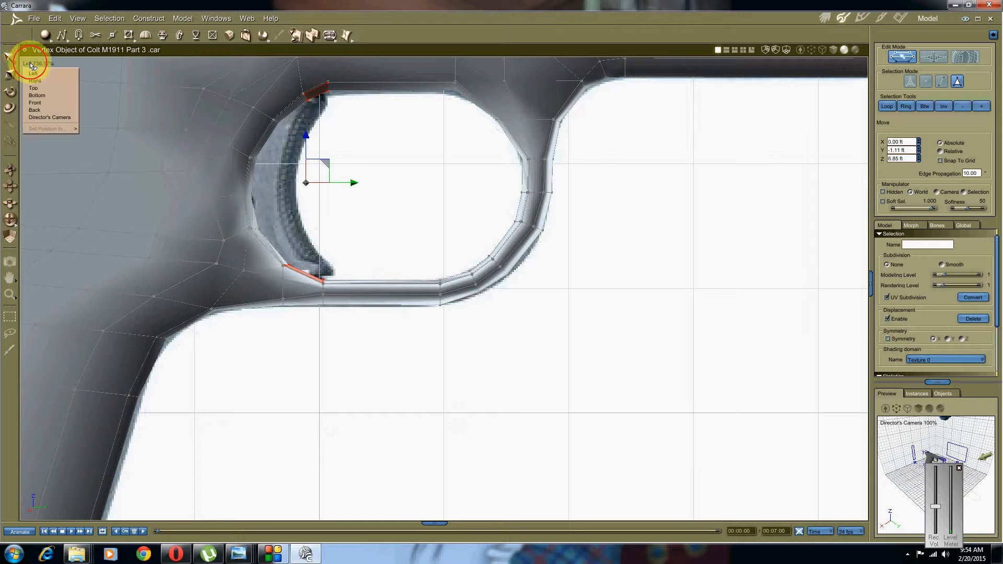
click(47, 118)
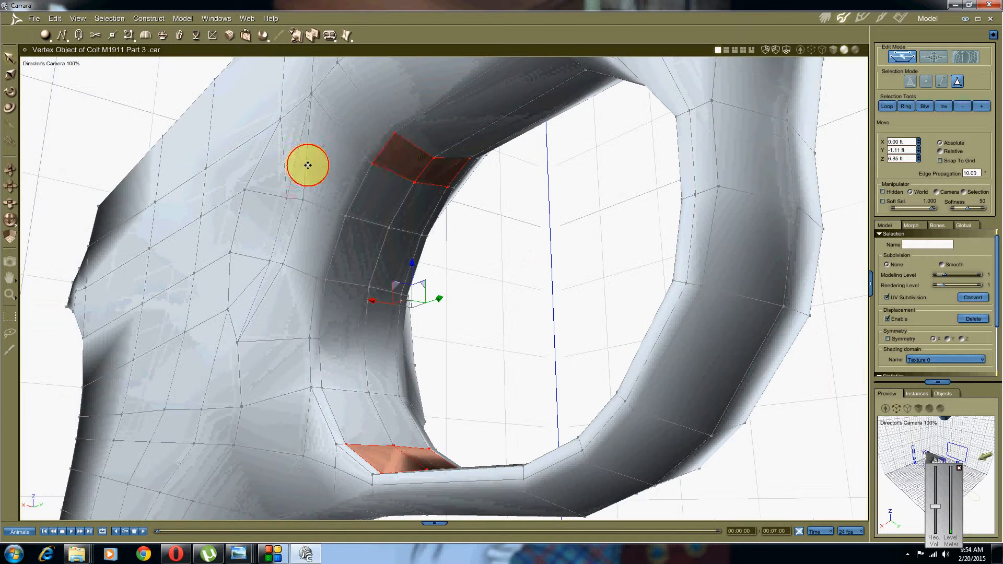
shift+click(397, 157)
shift+click(392, 196)
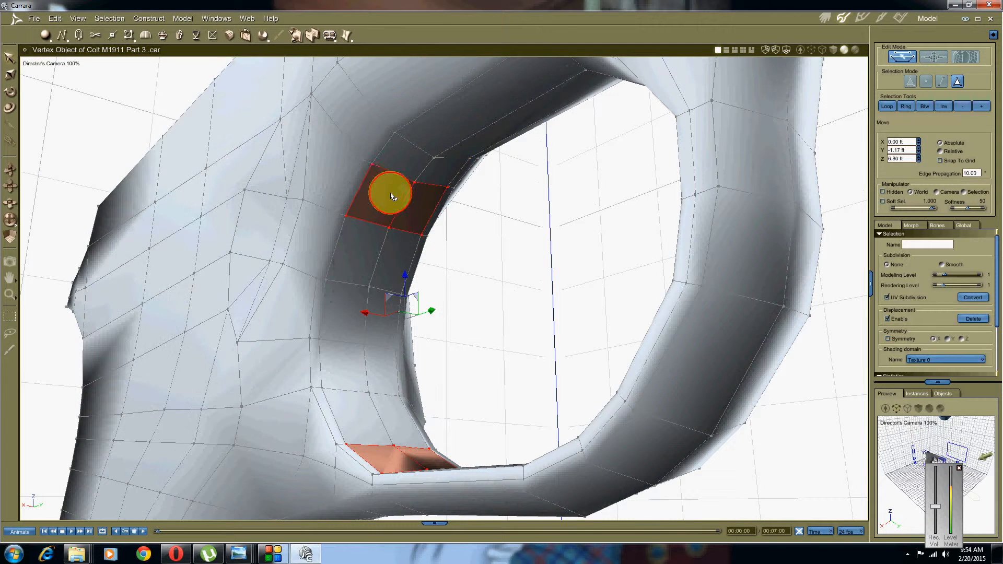
middle_drag(358, 190, 372, 215)
shift+click(412, 170)
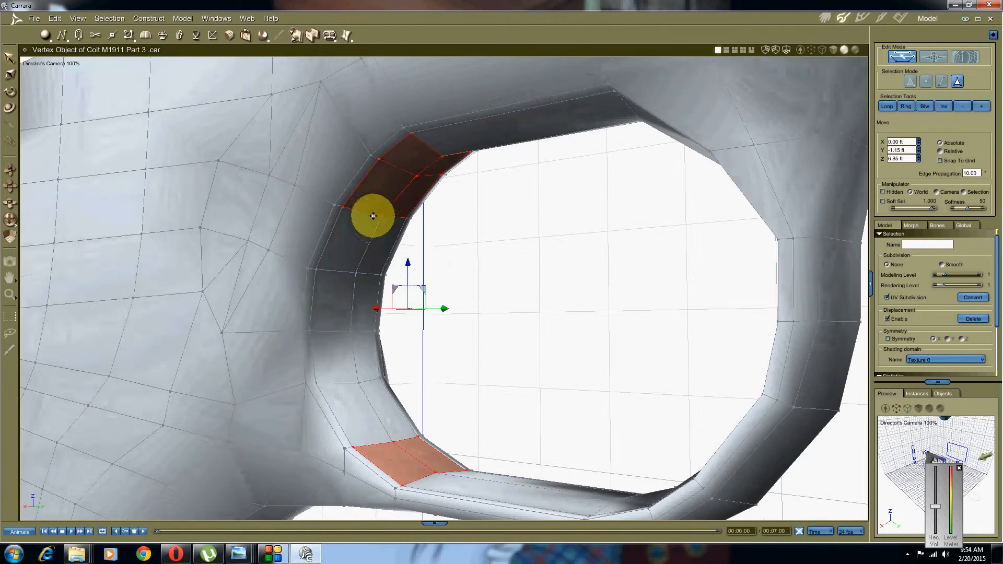
click(925, 106)
middle_drag(531, 273, 498, 271)
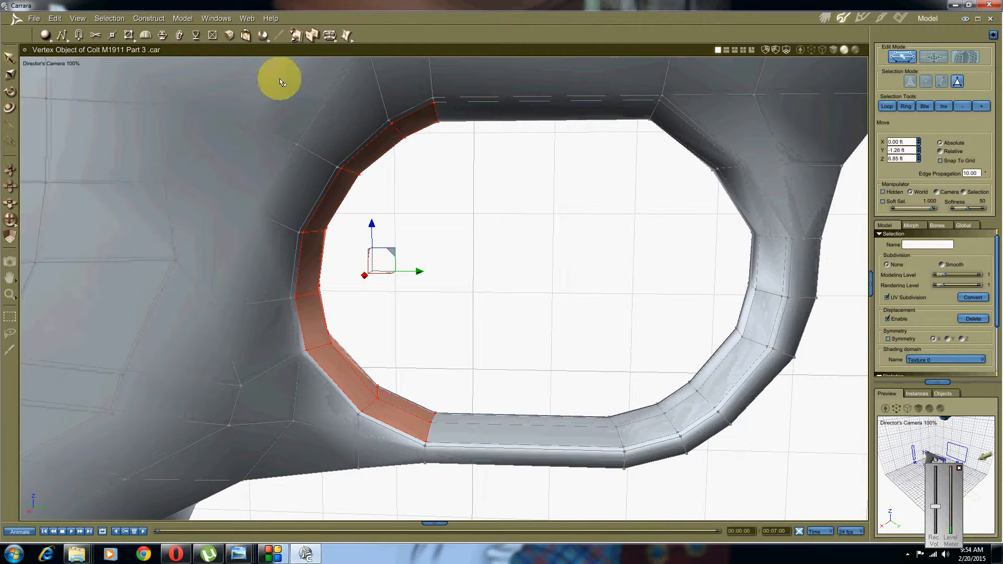
Extrude the selected grip-side inner polygons into the frame with Link Polygons and Edge Extrude enabled, moving them to Y -1.78 ft.
click(162, 37)
middle_drag(469, 225, 434, 219)
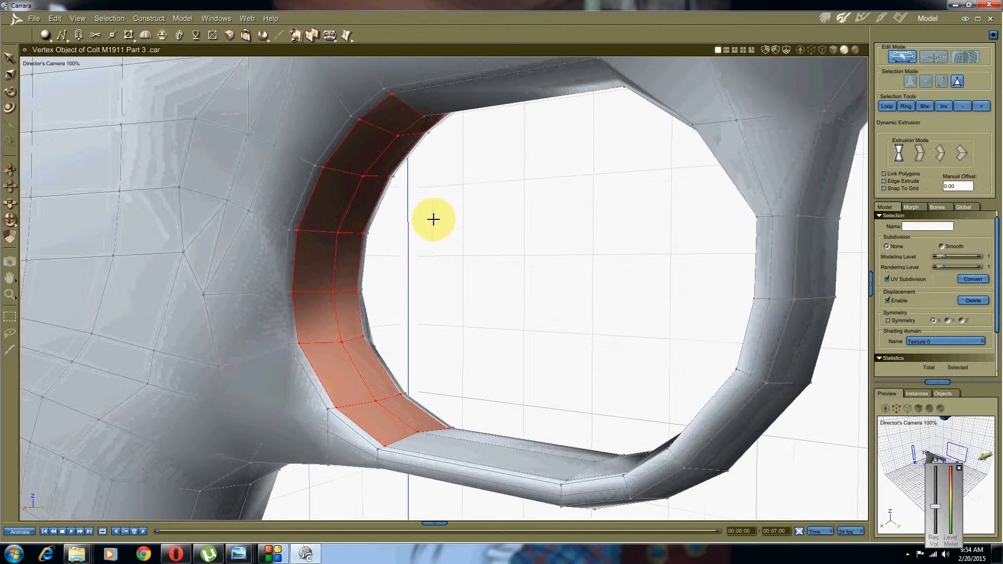
click(884, 181)
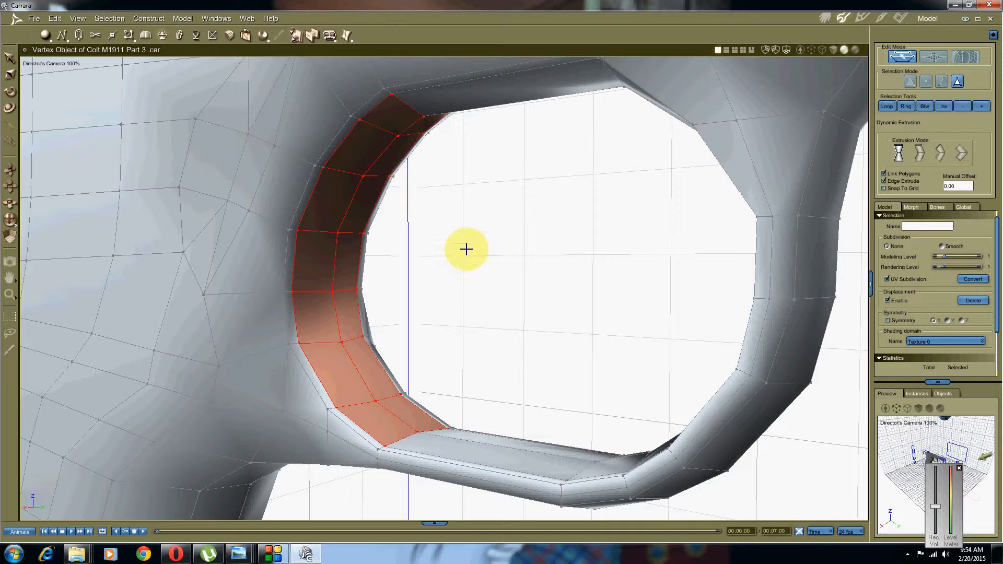
drag(364, 356, 381, 287)
scroll(317, 294, down, 4)
scroll(352, 295, up, 5)
click(3, 96)
click(9, 56)
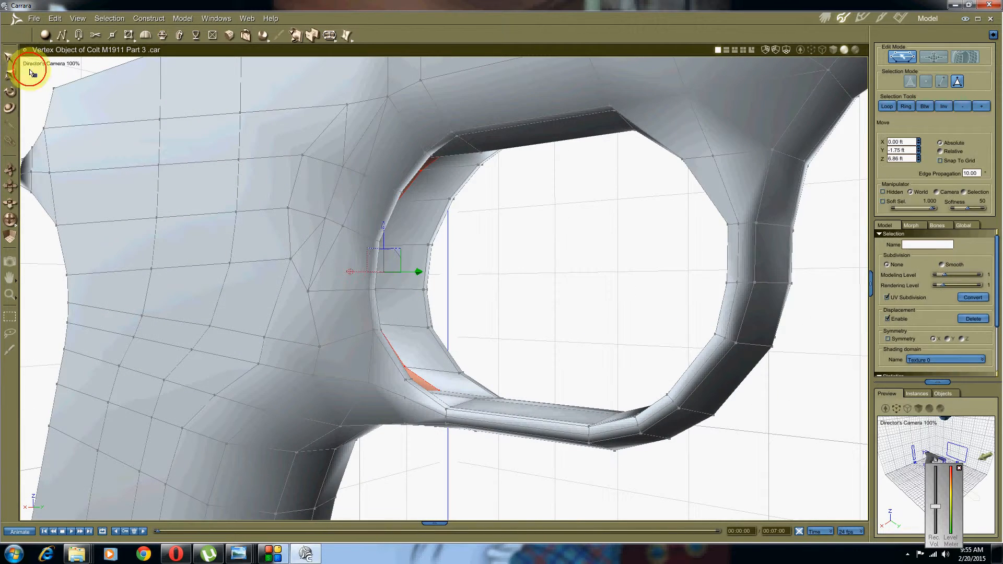
drag(324, 198, 368, 236)
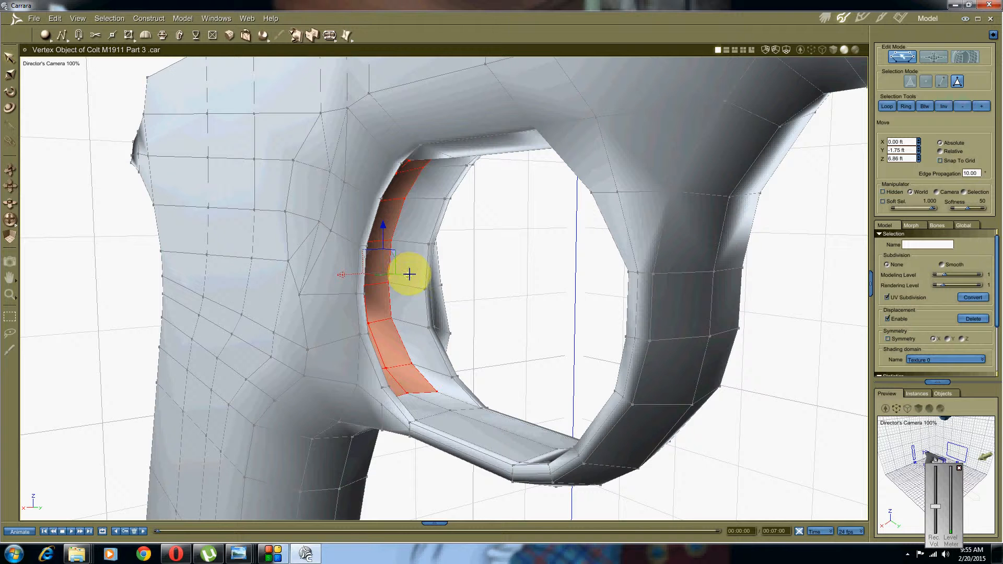
drag(407, 273, 511, 235)
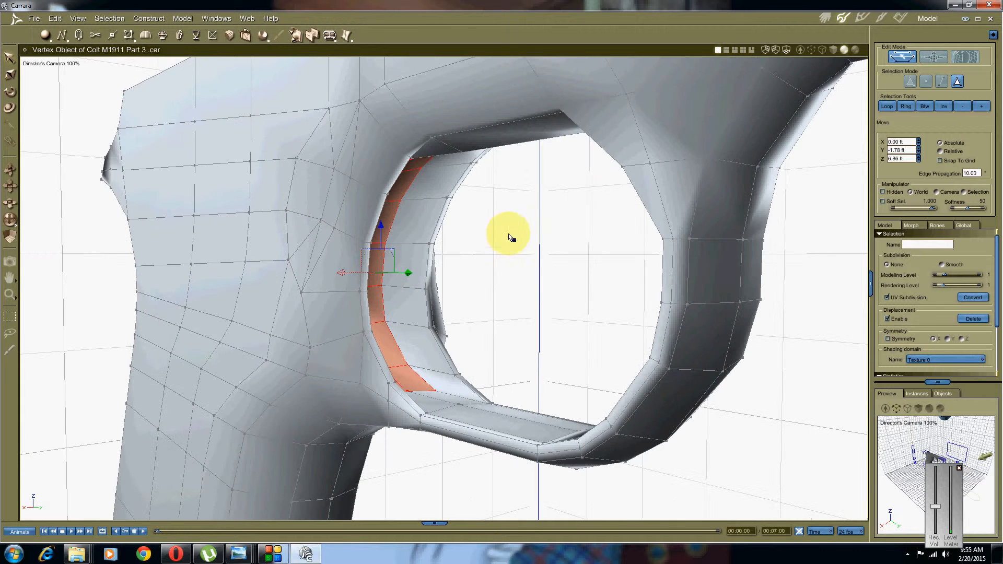
click(526, 227)
Select the middle edges running along the extruded recess floor between its lower and upper ends.
click(942, 81)
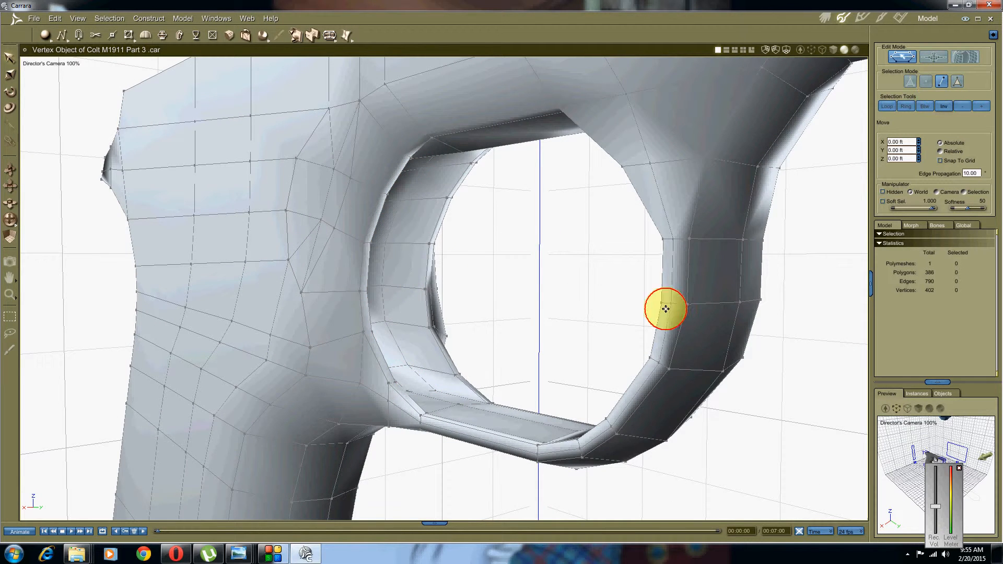
drag(666, 307, 458, 361)
click(441, 380)
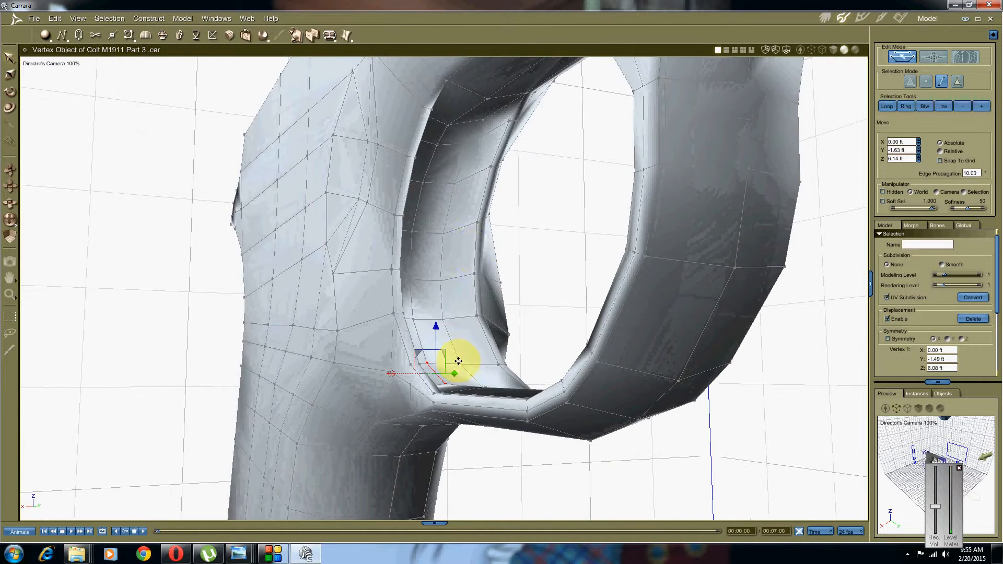
shift+click(443, 135)
click(928, 108)
mouse_move(413, 285)
mouse_down()
mouse_move(418, 307)
mouse_move(405, 323)
mouse_move(425, 298)
mouse_up()
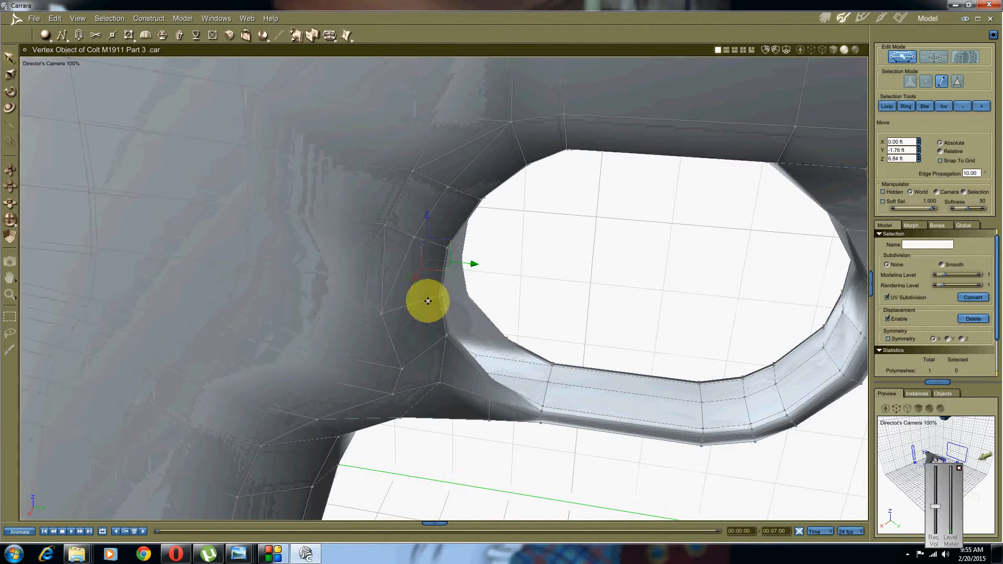
Move the recess floor's middle edges toward the grip to Y -1.81 ft in the left wireframe view, then return to the shaded Director's Camera.
click(42, 64)
click(44, 73)
scroll(367, 242, up, 5)
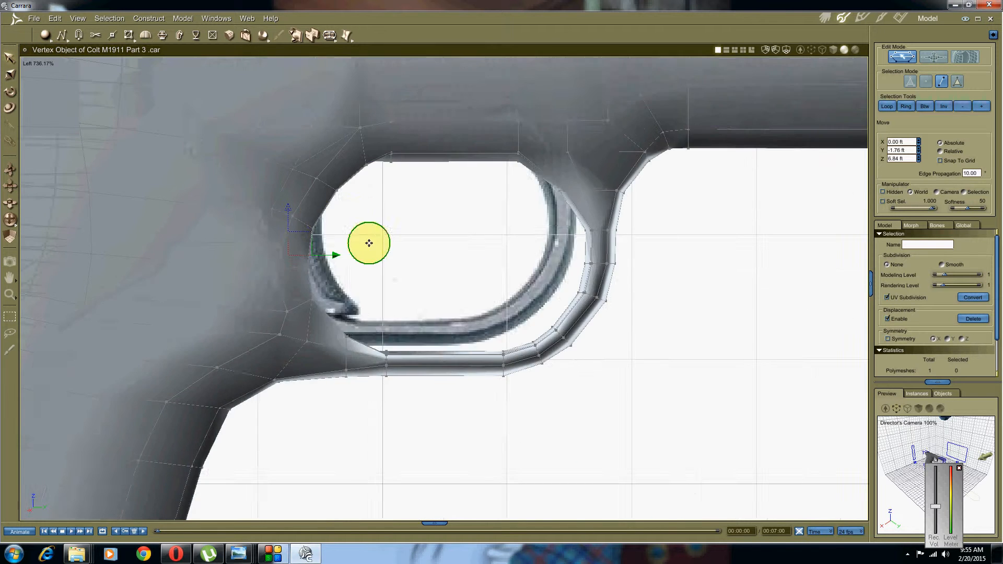
click(824, 50)
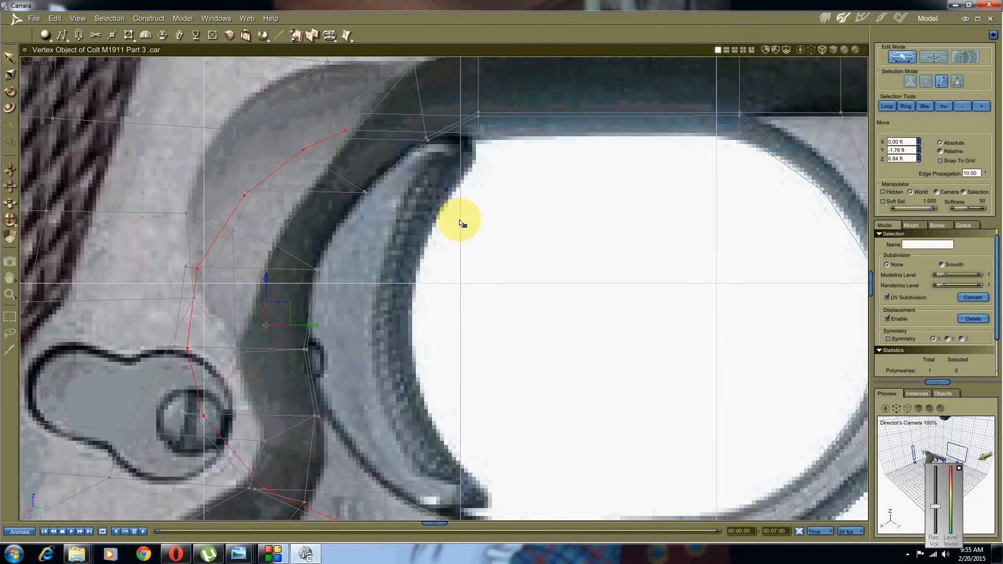
mouse_move(340, 283)
middle_down()
mouse_move(444, 271)
mouse_move(596, 279)
middle_up()
scroll(497, 279, up, 2)
scroll(498, 282, up, 1)
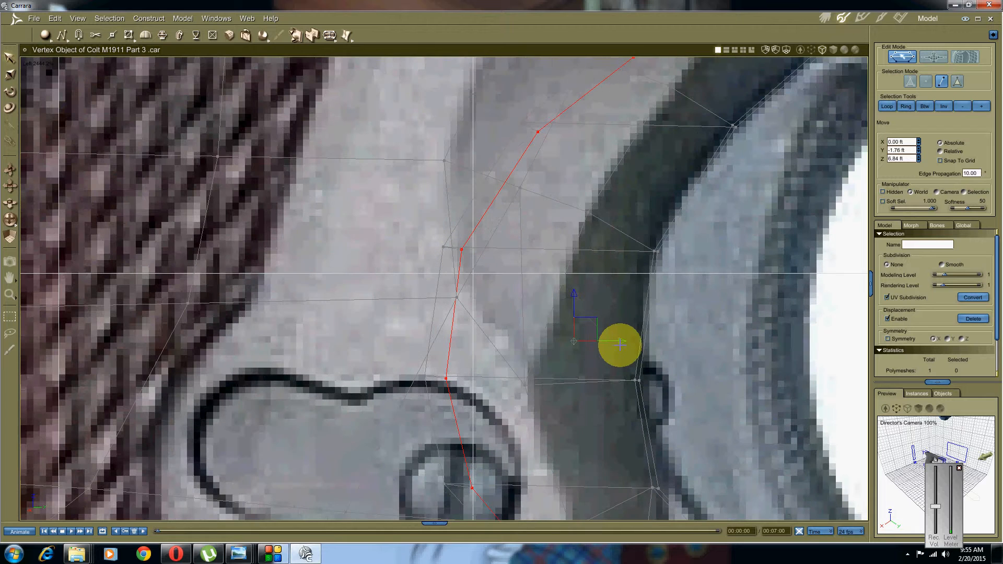
drag(622, 341, 607, 341)
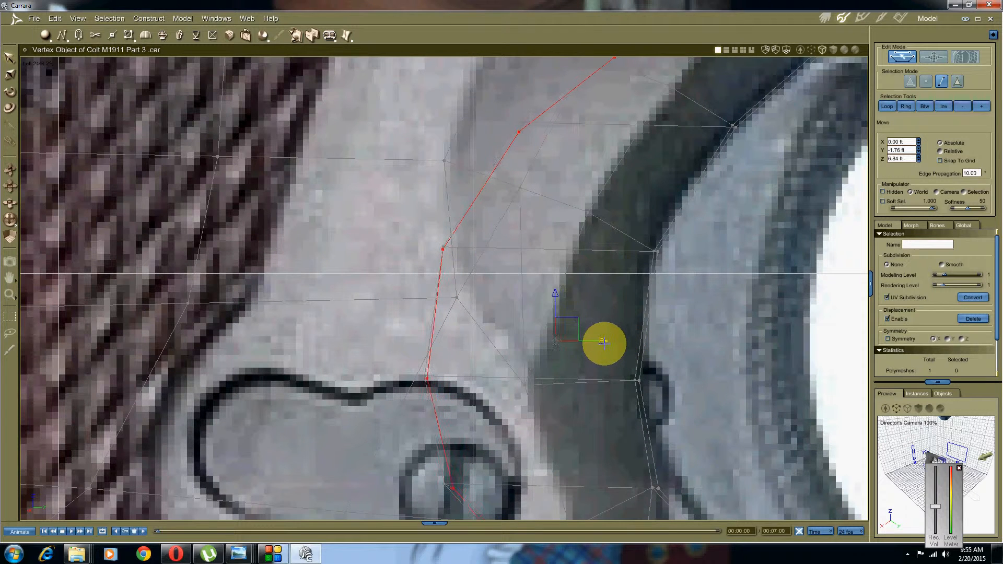
scroll(591, 325, down, 3)
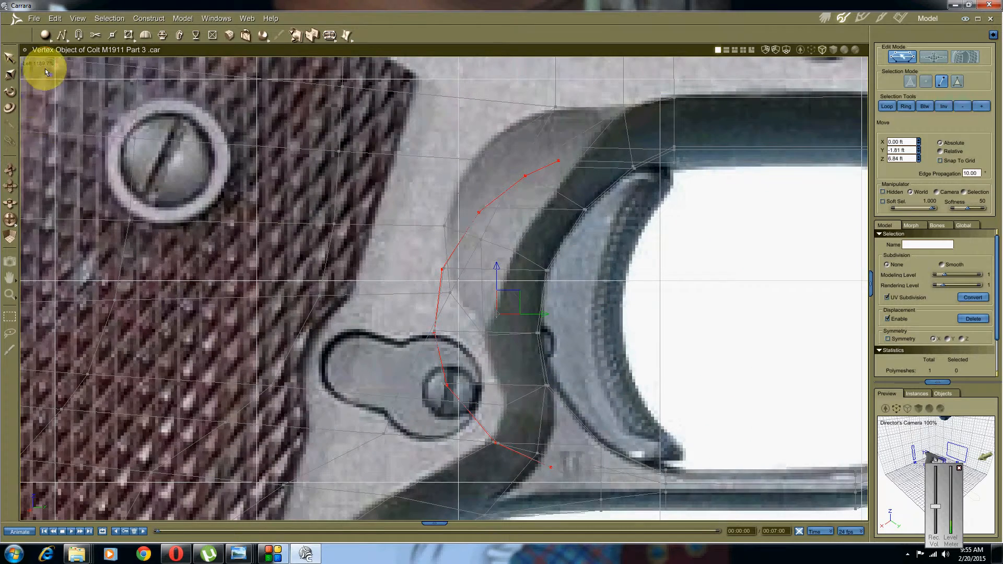
drag(41, 63, 38, 116)
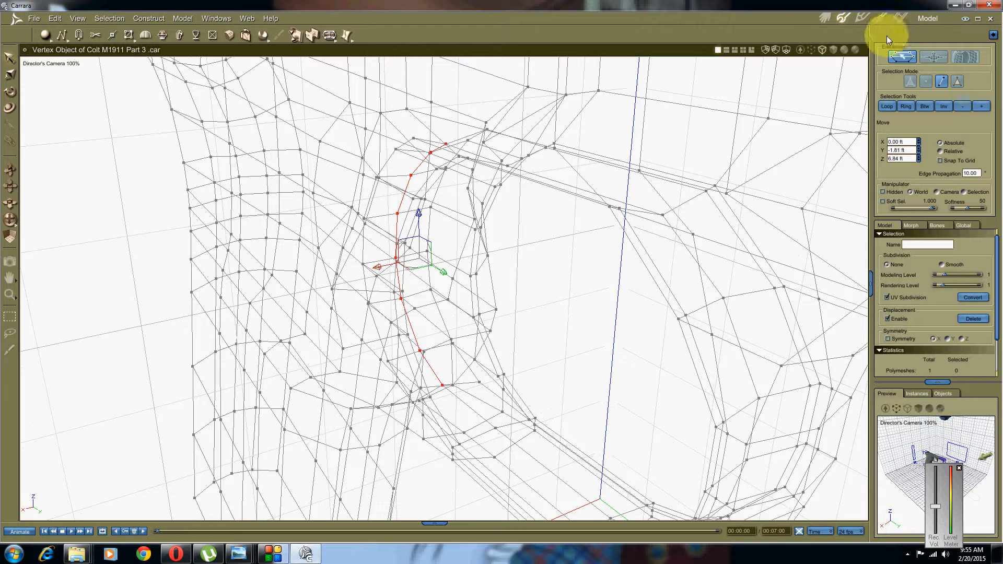
click(844, 50)
click(578, 258)
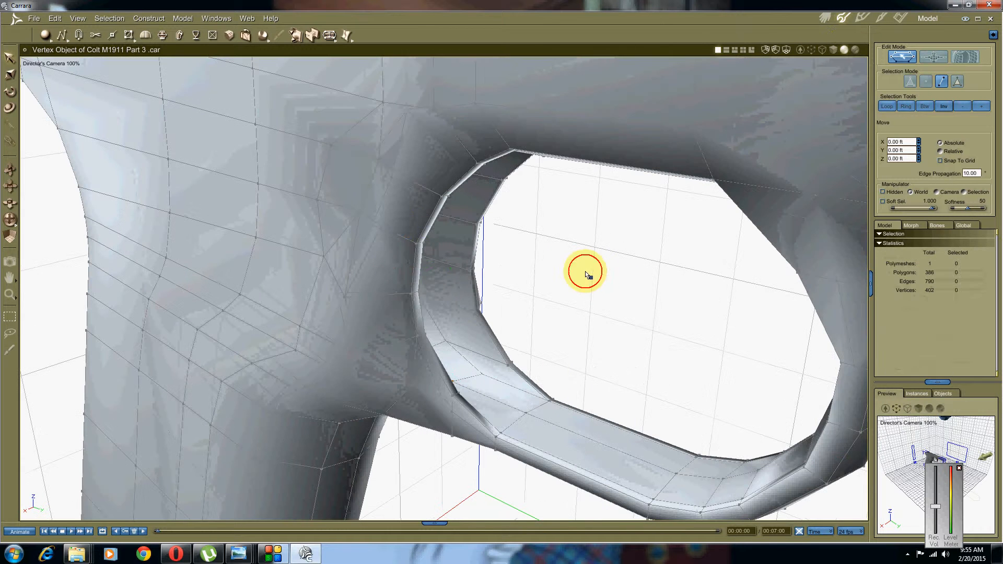
click(958, 81)
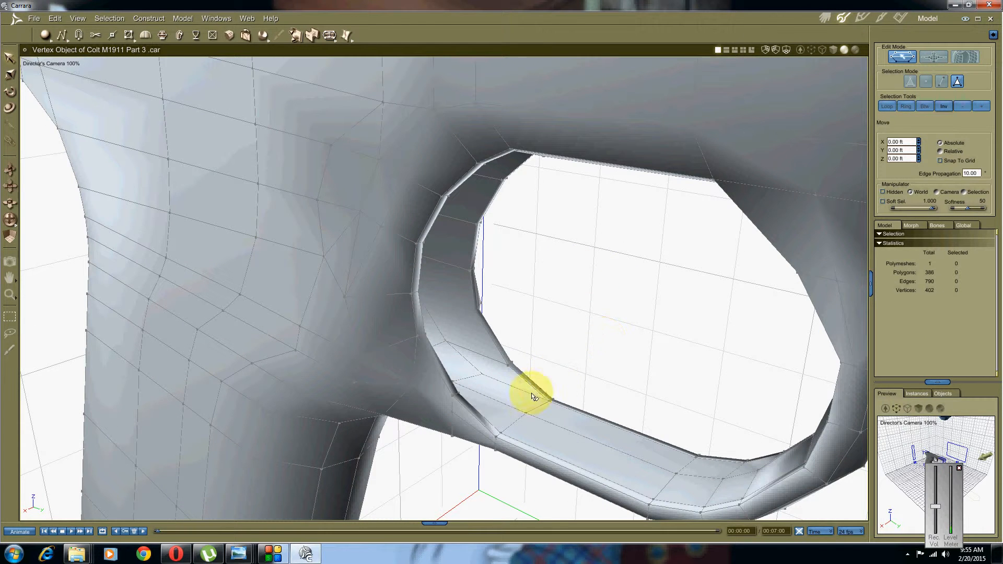
click(512, 403)
shift+click(504, 421)
middle_drag(497, 432, 467, 413)
middle_drag(535, 370, 555, 354)
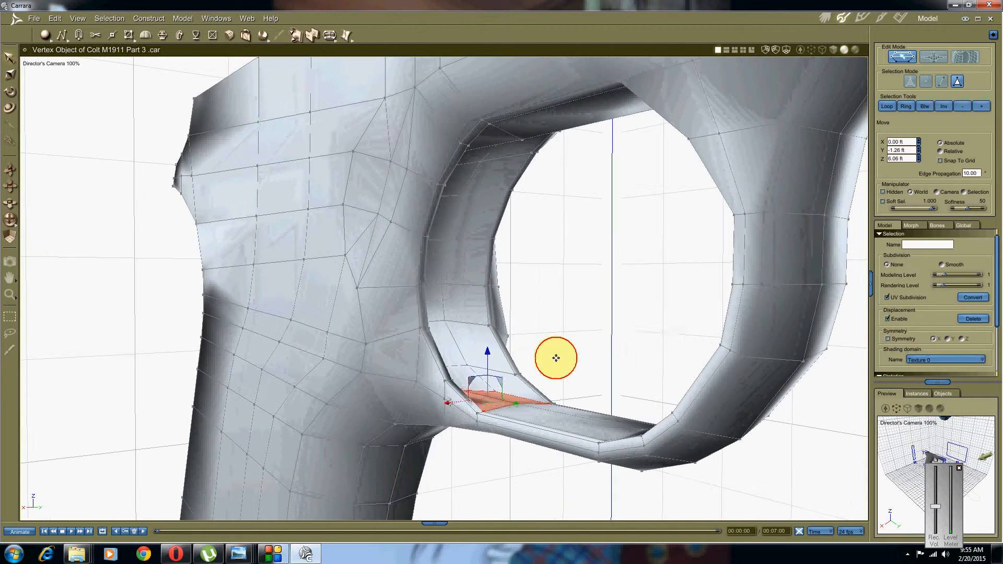
click(599, 336)
click(941, 82)
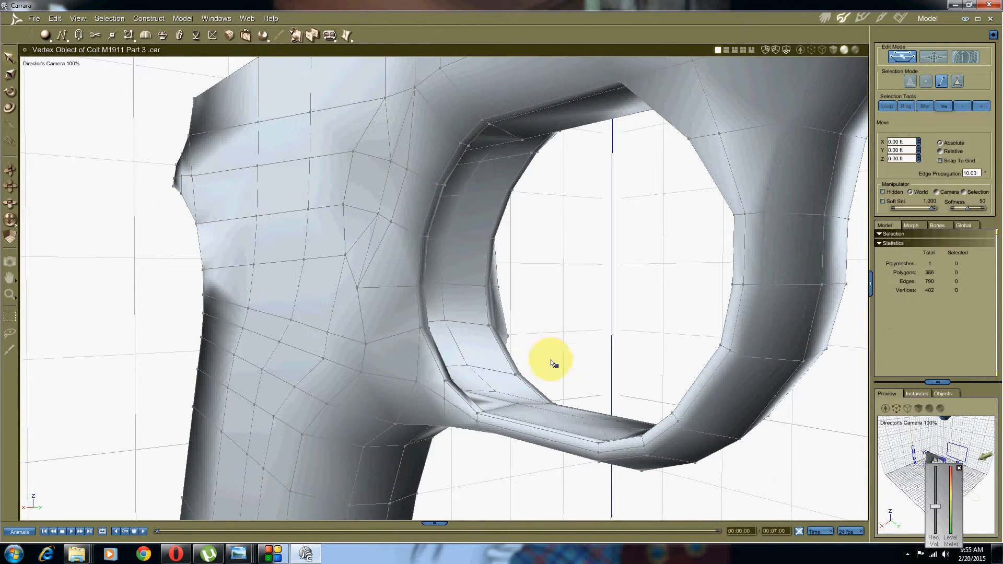
click(494, 402)
middle_drag(494, 403, 493, 402)
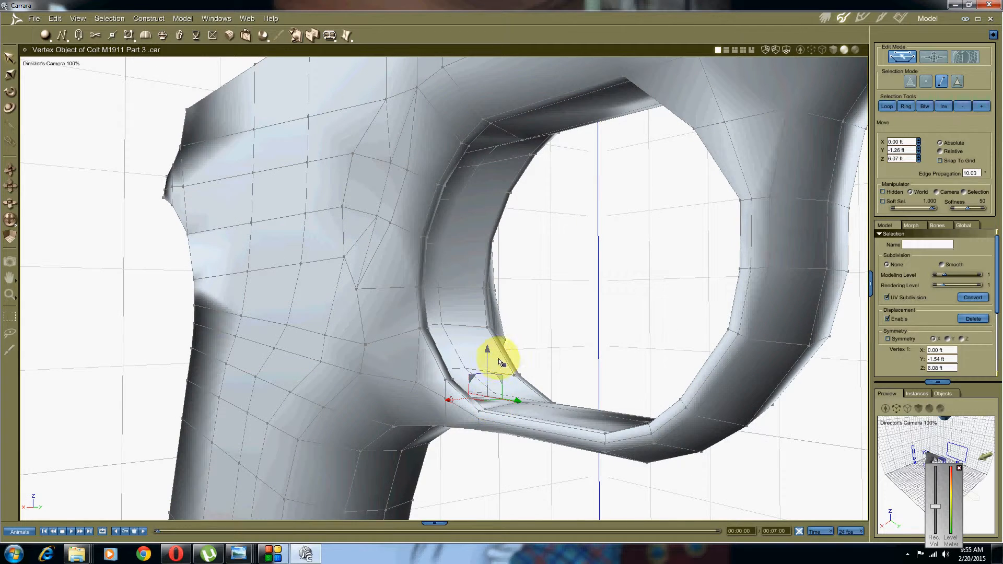
middle_drag(492, 361, 511, 369)
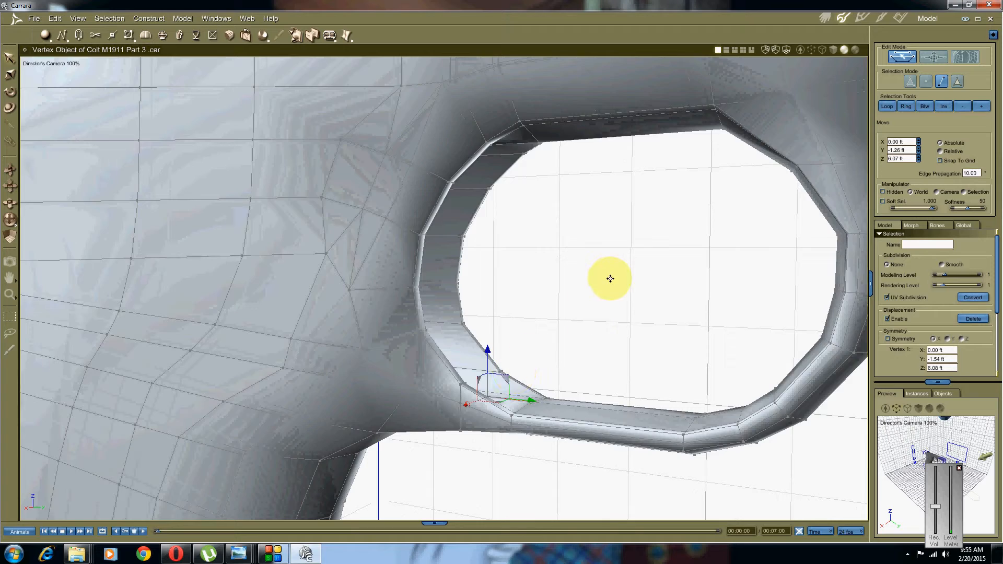
middle_drag(610, 278, 477, 277)
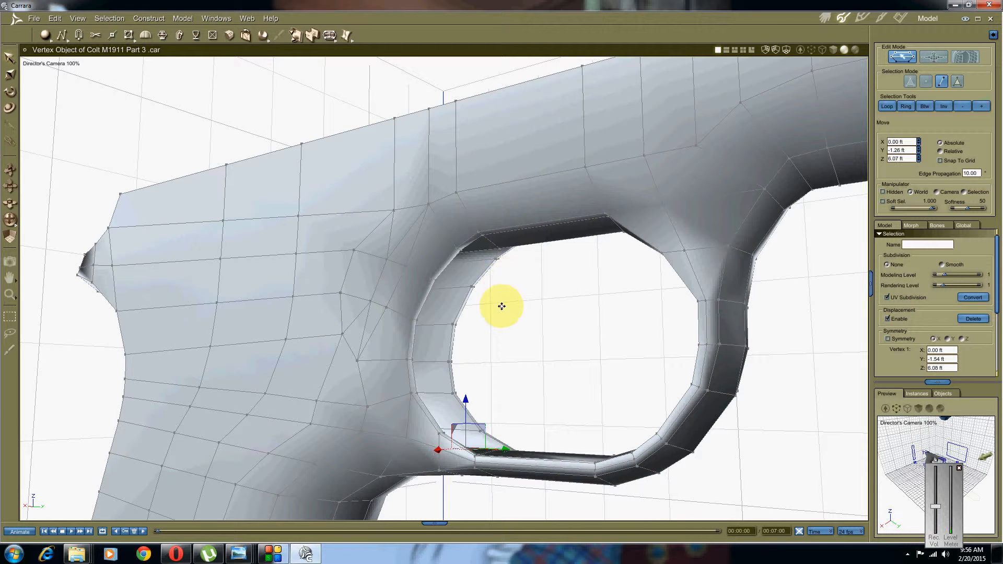
middle_drag(501, 306, 486, 334)
click(528, 360)
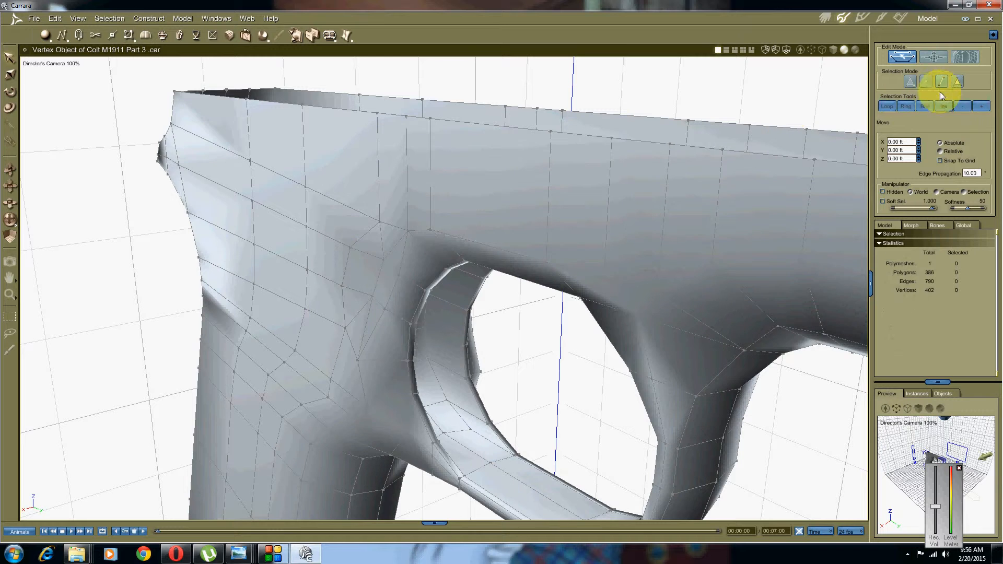
Select all recess floor polygons from the lower to the upper end along the grip side of the trigger guard opening.
click(957, 81)
middle_drag(537, 399, 439, 340)
click(473, 403)
middle_drag(380, 357, 430, 348)
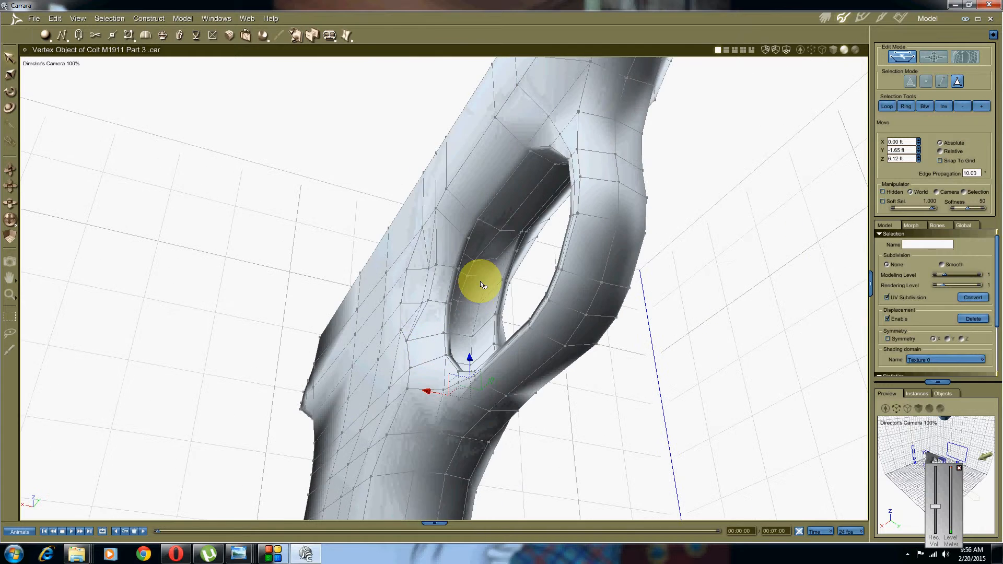
middle_drag(567, 299, 526, 331)
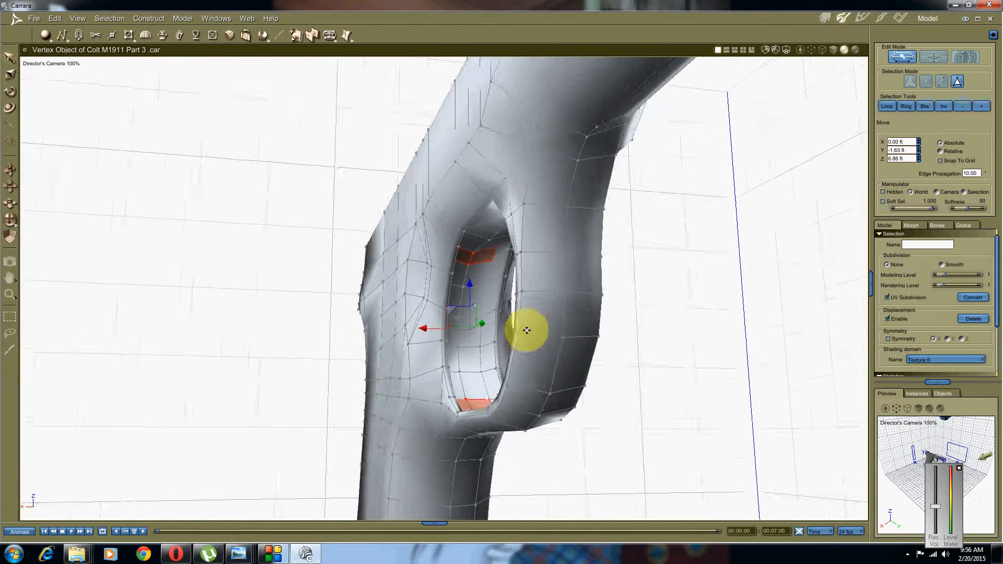
click(927, 105)
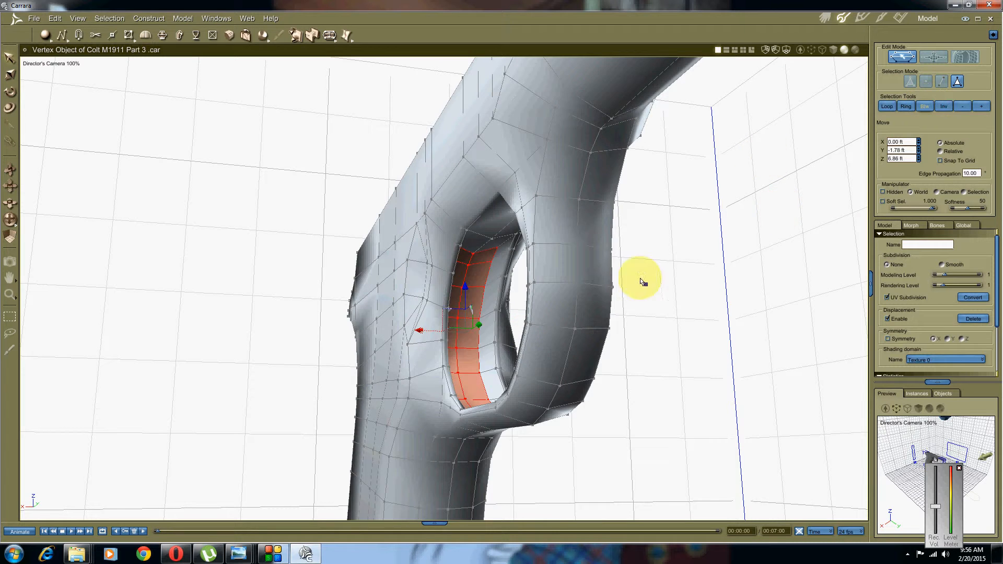
middle_drag(640, 275, 533, 287)
key(d)
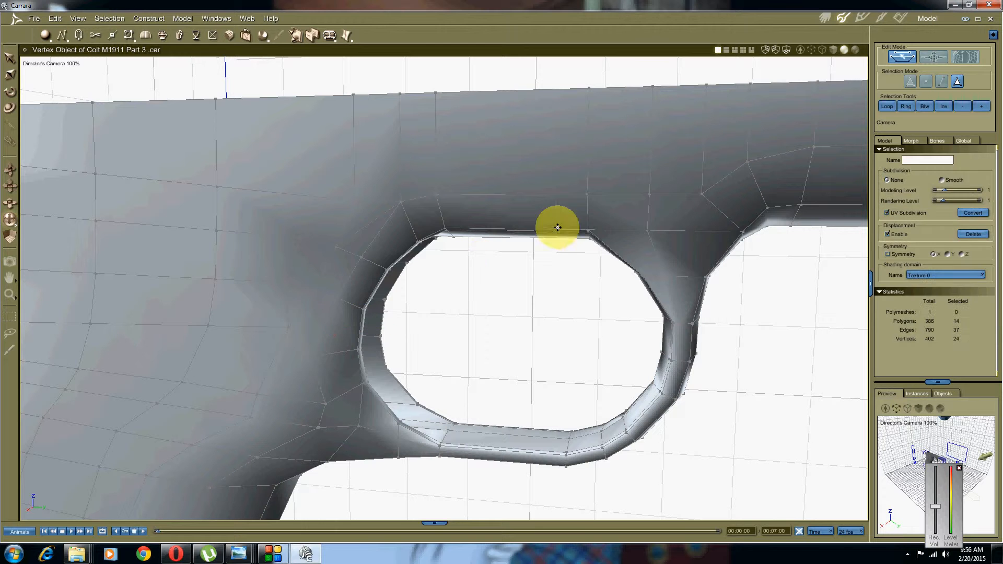
key(Delete)
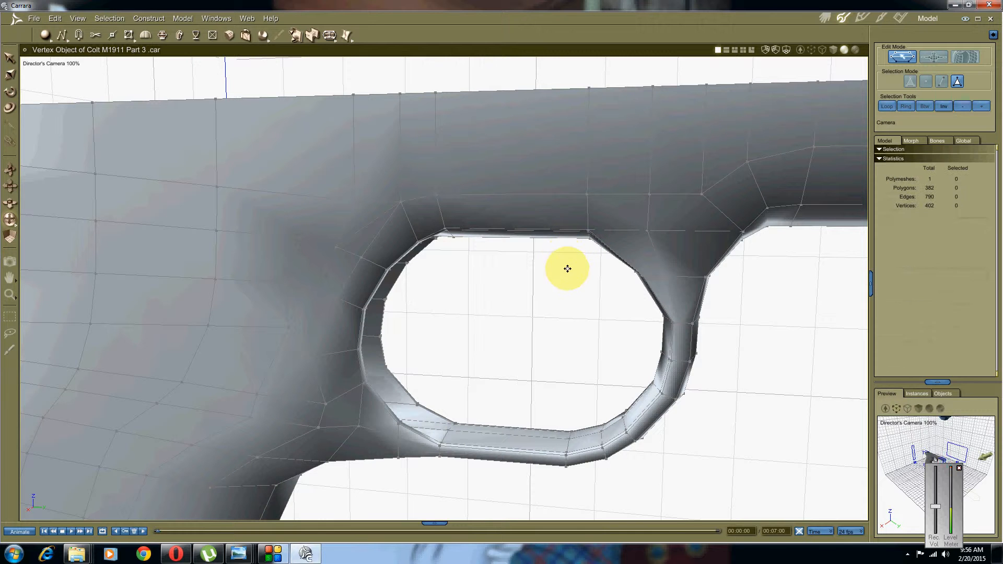
middle_drag(529, 357, 477, 347)
key(ctrl+z)
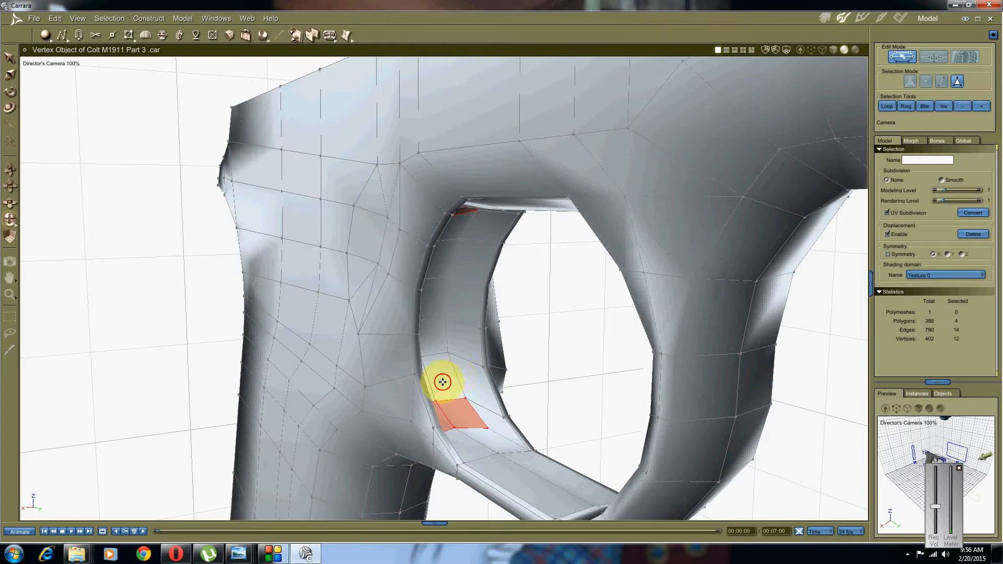
Duplicate the full strip of recess floor polygons and move the copy into the trigger guard opening at Y -0.96 ft.
middle_drag(443, 382, 497, 332)
click(925, 107)
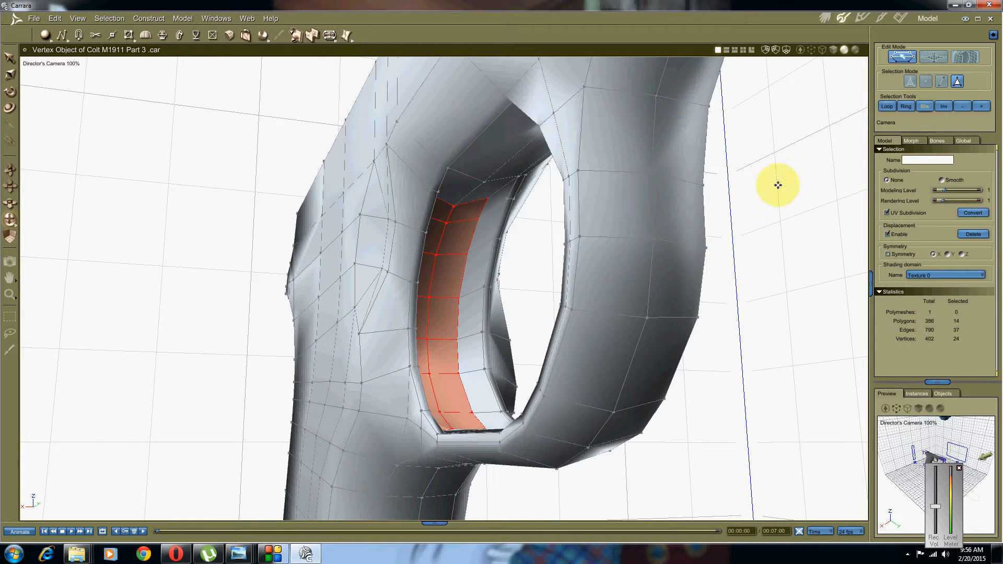
middle_drag(778, 185, 506, 313)
right_click(557, 306)
click(552, 309)
click(508, 317)
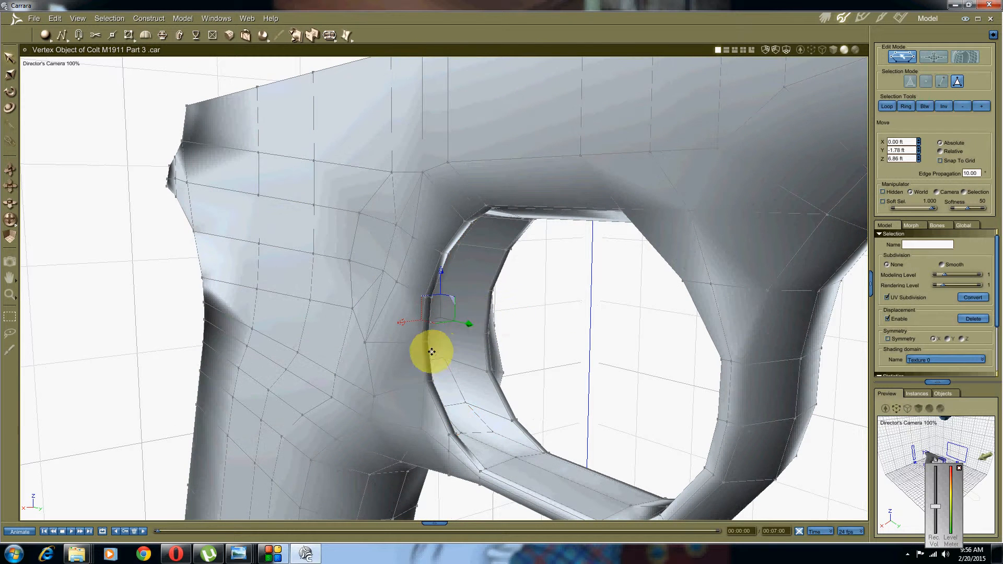
middle_drag(431, 351, 480, 342)
drag(483, 323, 600, 334)
middle_drag(532, 390, 533, 351)
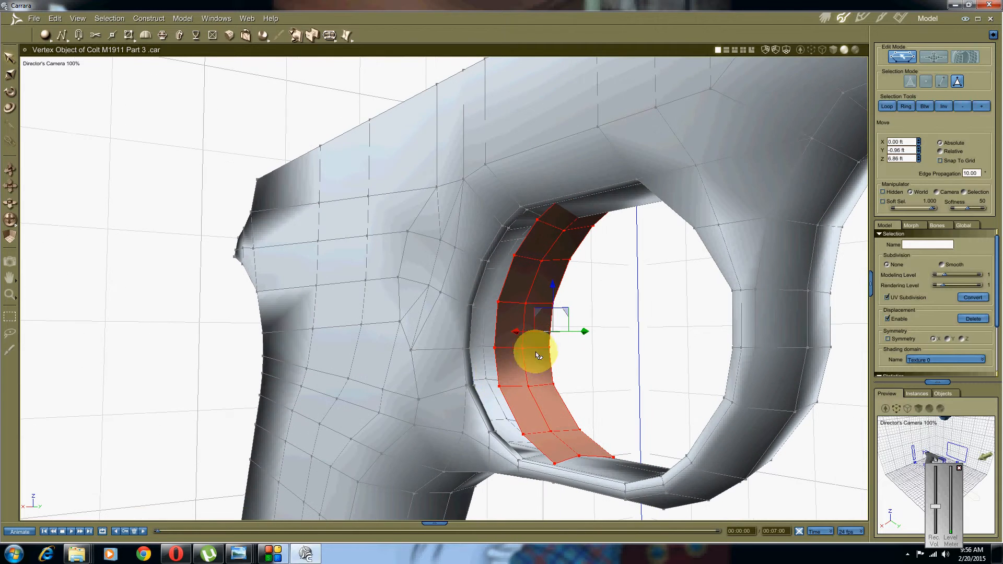
click(715, 272)
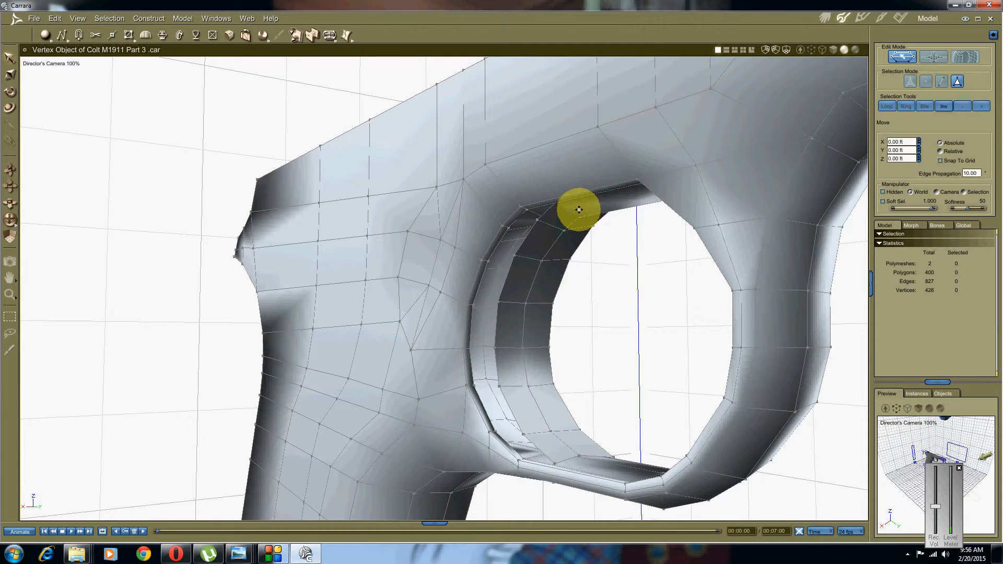
Select the edge loop across the upper end of the duplicated strip and scale it to 0.00 ft in Y and 0.01 ft in Z.
middle_drag(578, 209, 586, 212)
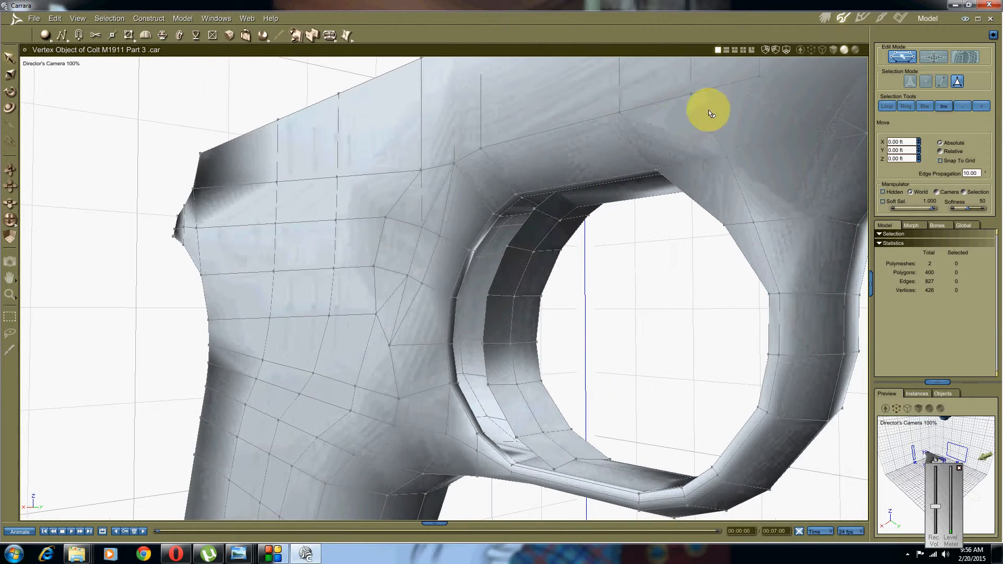
click(822, 50)
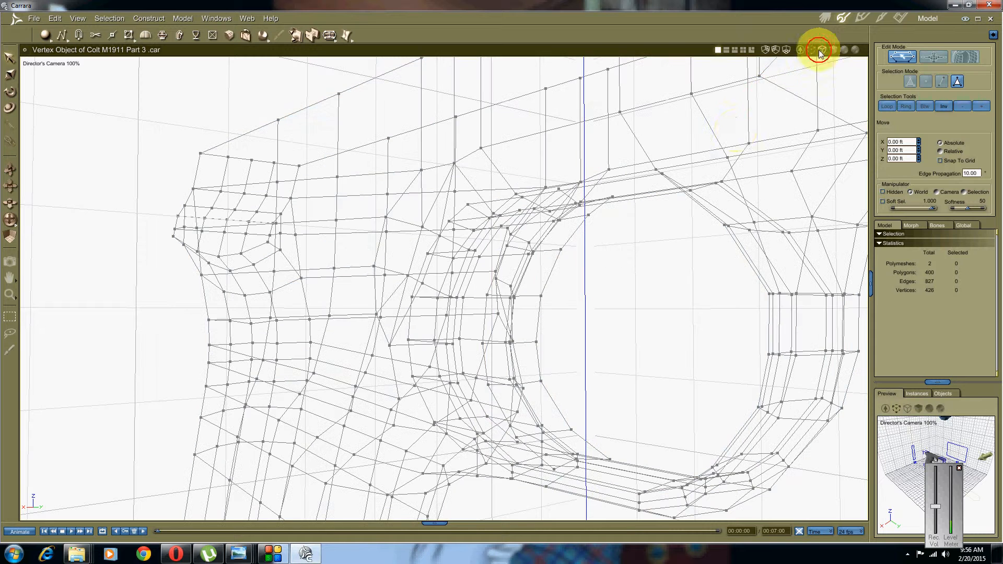
click(944, 82)
click(570, 200)
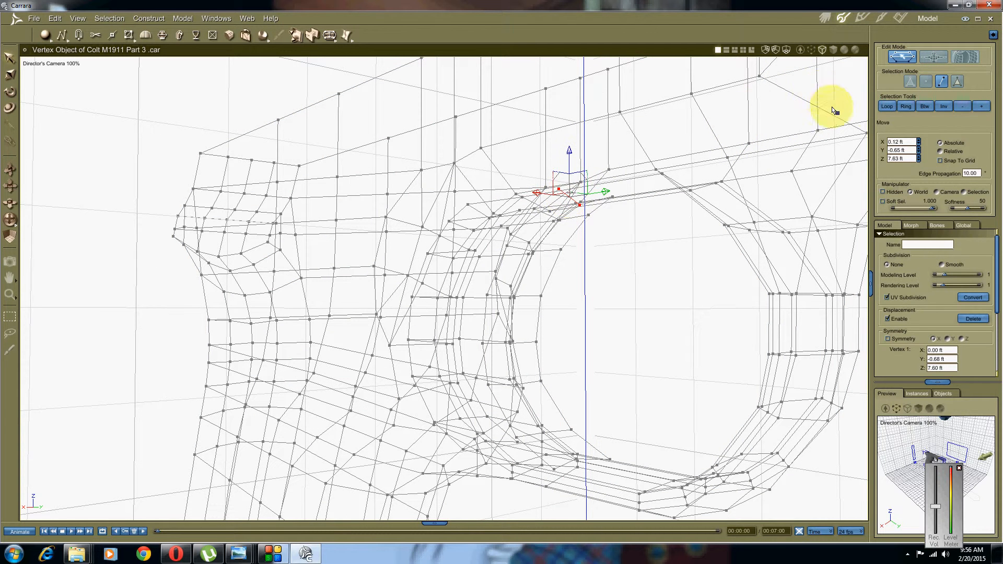
click(844, 49)
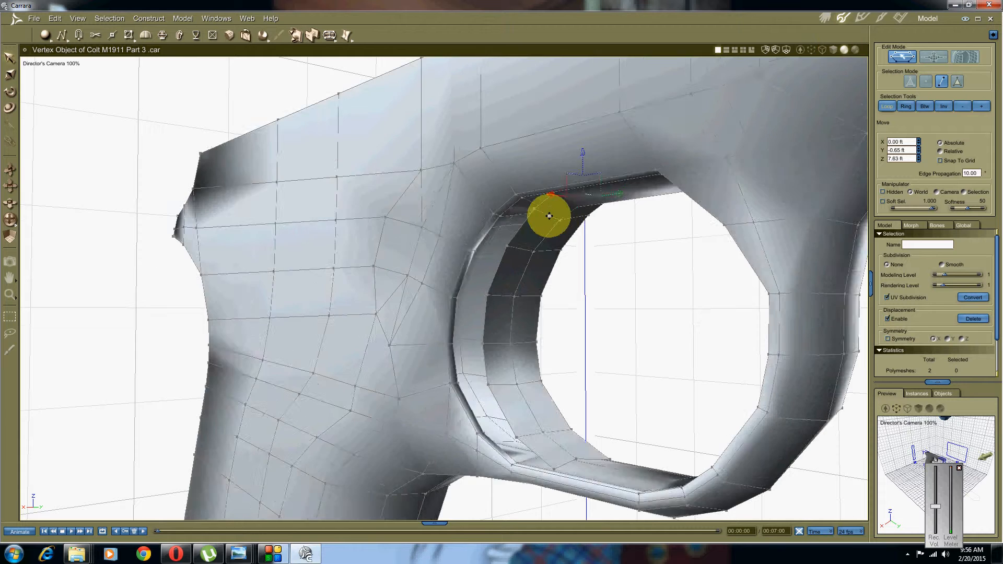
click(10, 74)
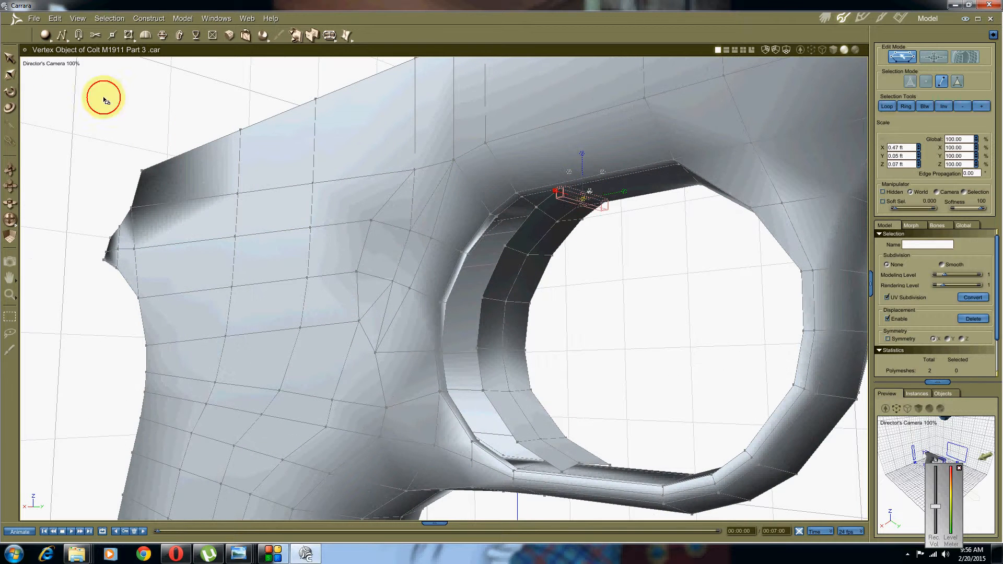
click(578, 167)
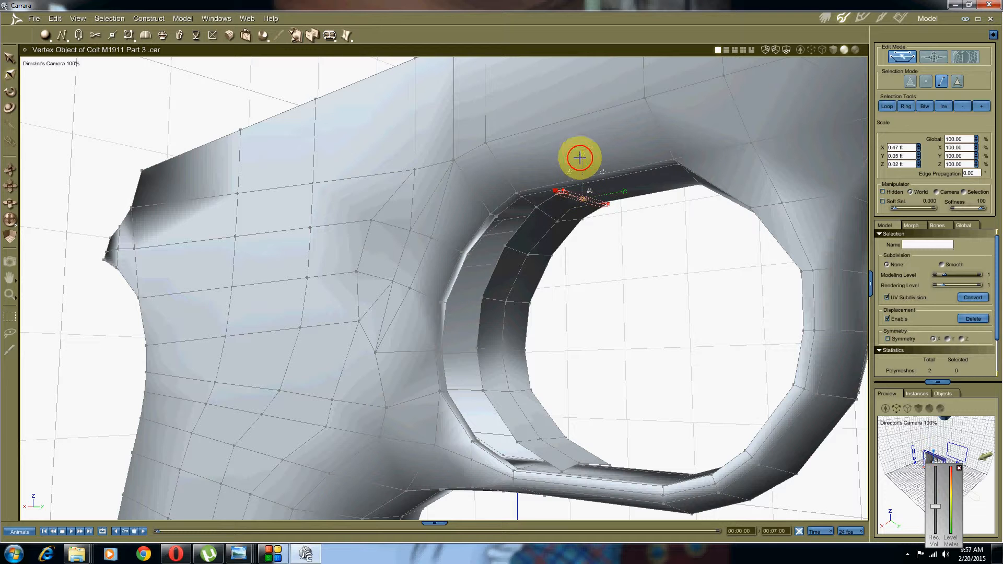
drag(580, 158, 579, 168)
middle_drag(505, 226, 540, 191)
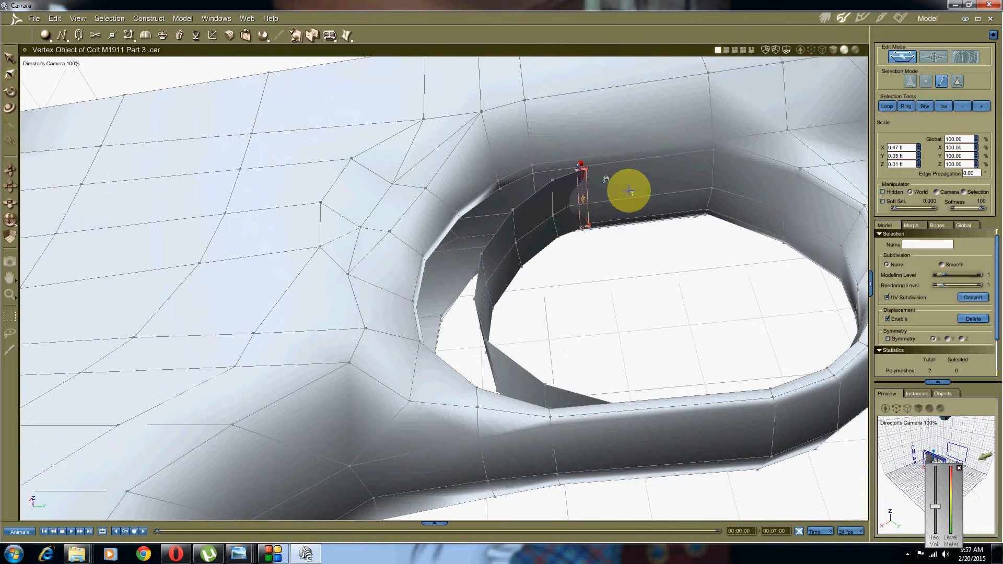
click(597, 189)
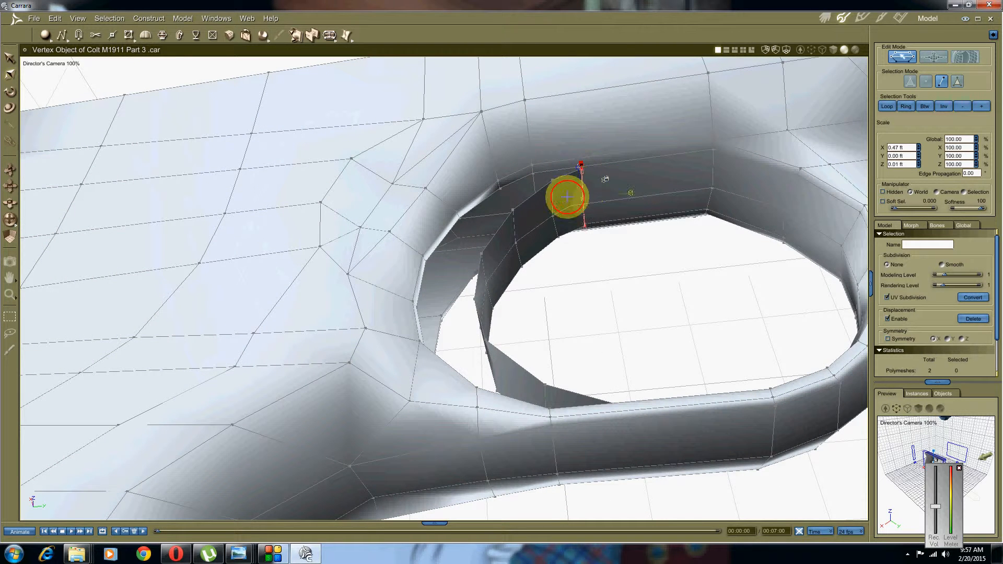
Move the flattened edges at the strip's upper end slightly downward inside the trigger guard opening and clear the selection.
middle_drag(508, 212, 485, 278)
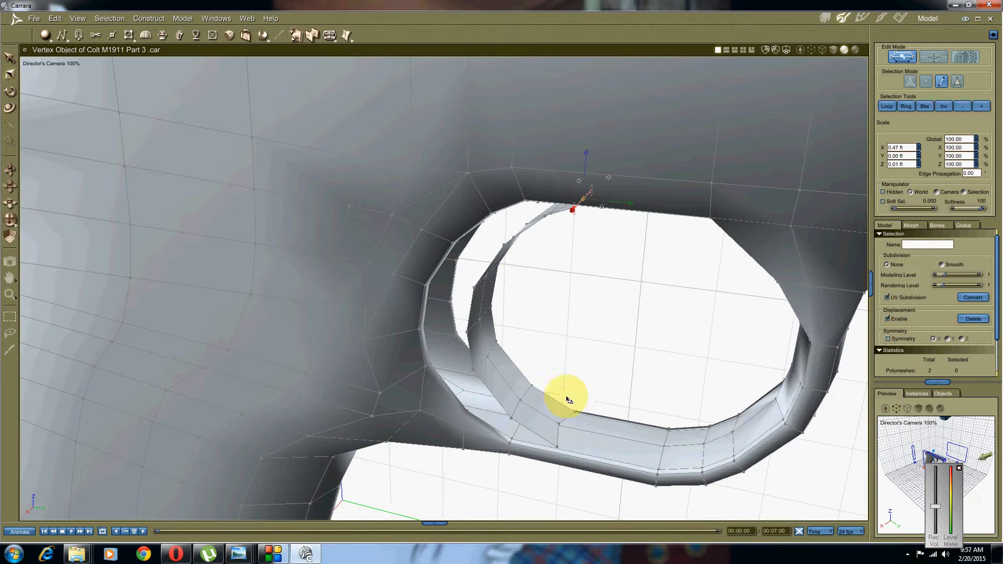
middle_drag(533, 381, 536, 352)
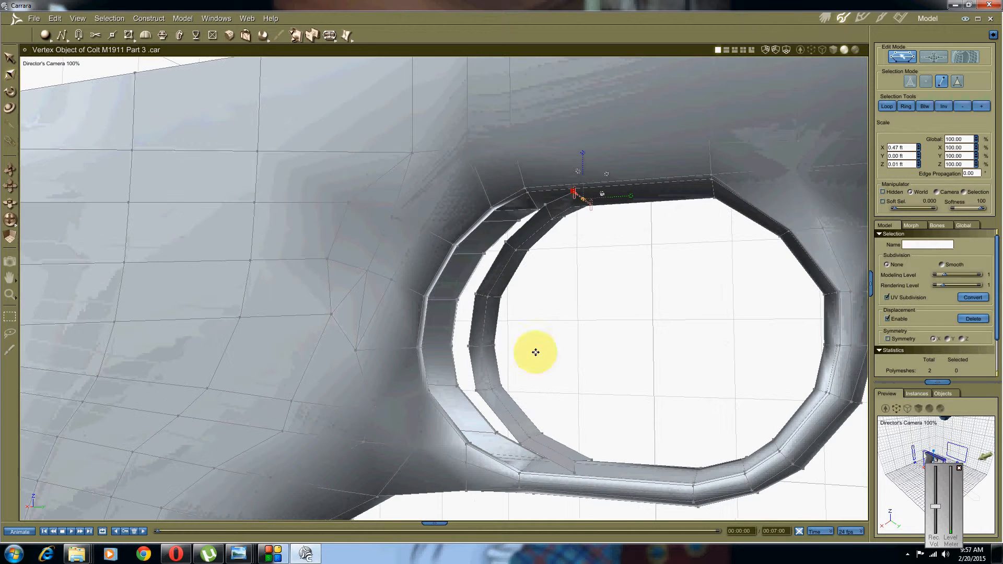
right_click(558, 246)
click(544, 245)
middle_drag(519, 294, 581, 176)
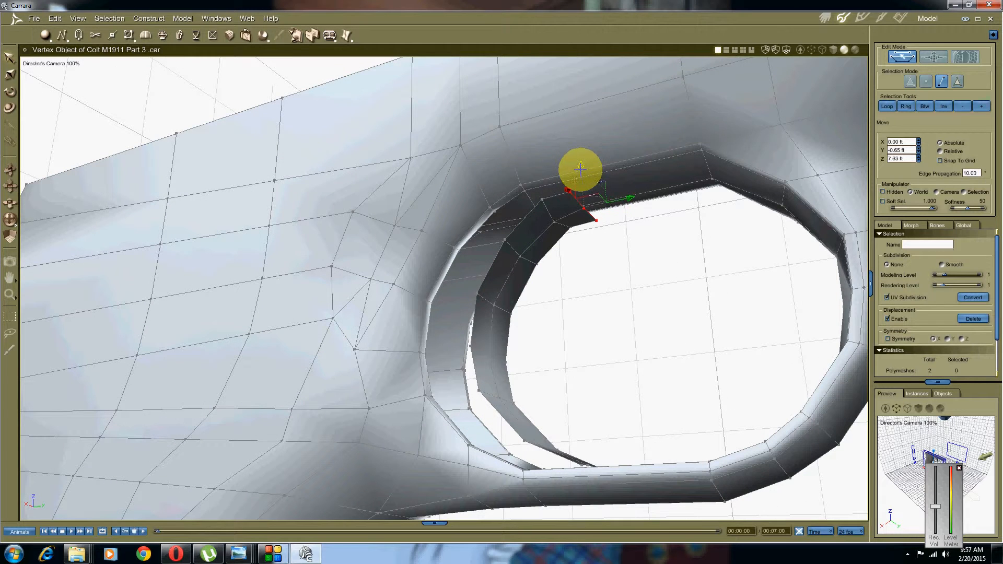
middle_drag(481, 246, 478, 275)
click(586, 319)
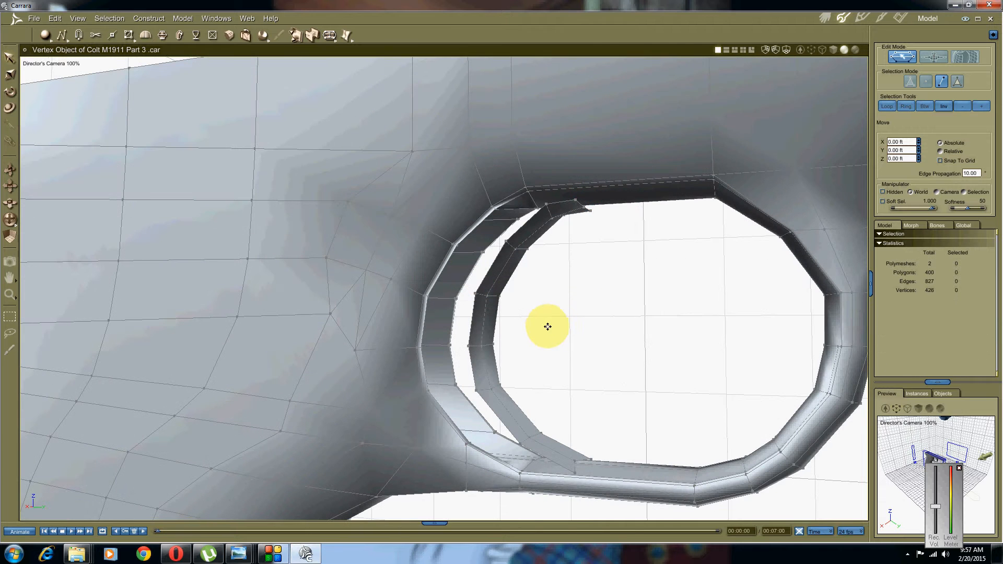
Select the edge loop next to the strip's upper end and lower it slightly to smooth the curve.
click(550, 211)
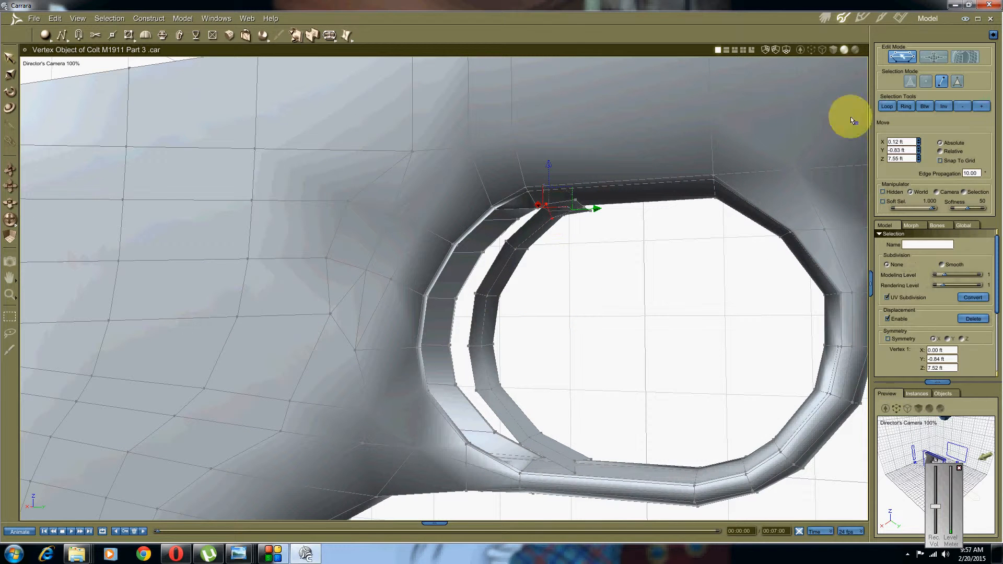
click(889, 105)
middle_drag(604, 264, 561, 254)
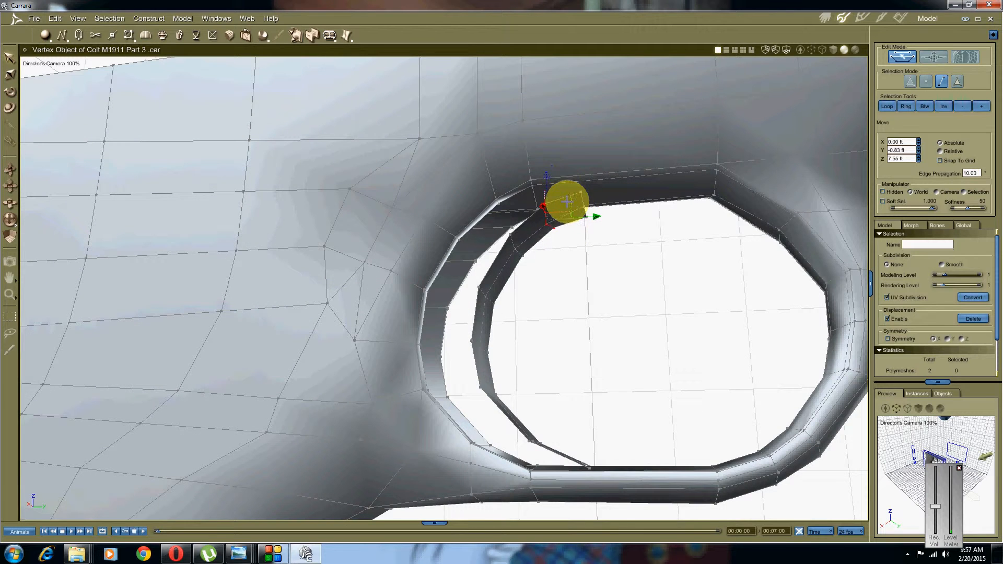
middle_drag(567, 235, 575, 420)
click(548, 420)
click(570, 403)
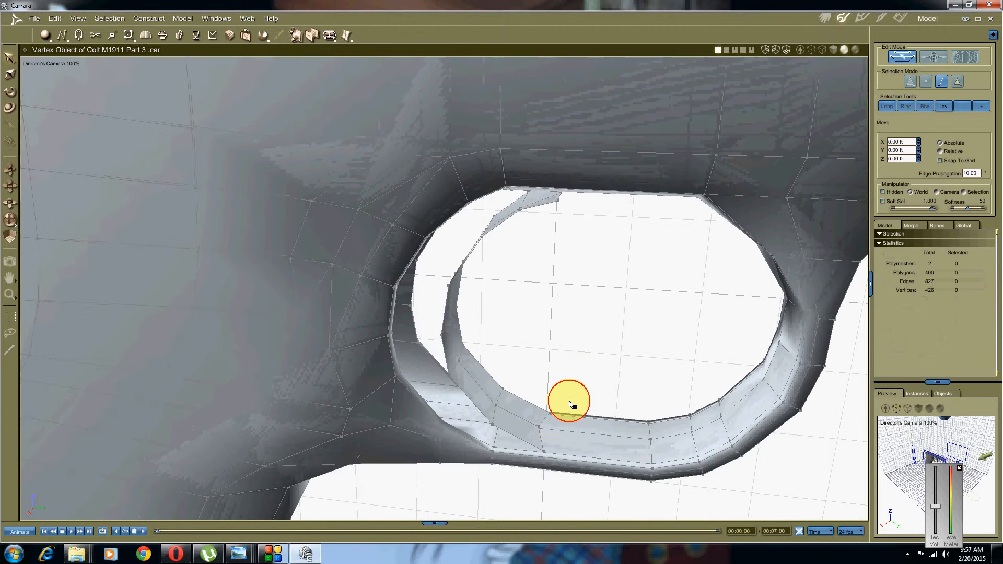
Select the edge loop across the strip's lower end and scale it to 0.00 ft in both Y and Z.
click(542, 419)
click(889, 106)
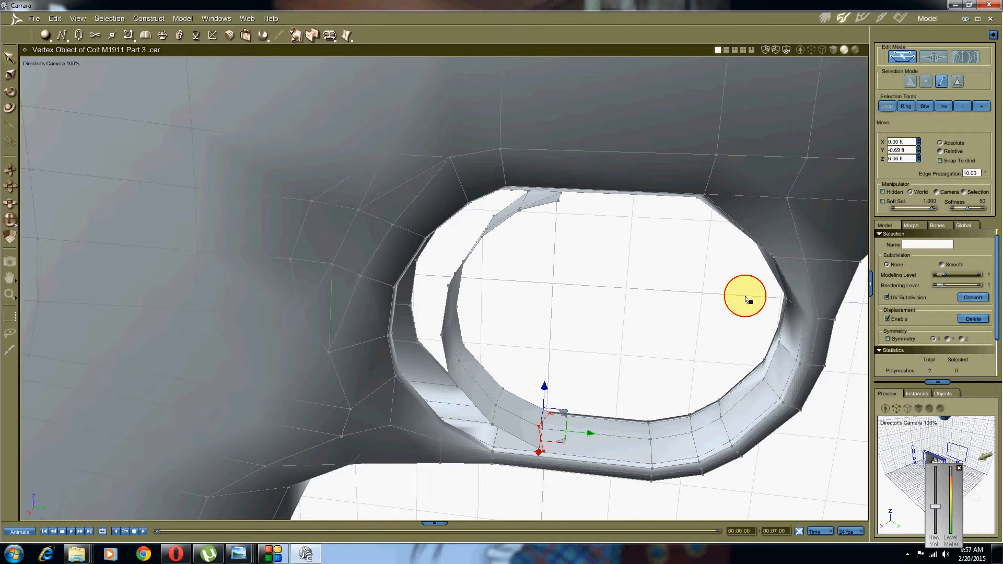
middle_drag(746, 297, 622, 356)
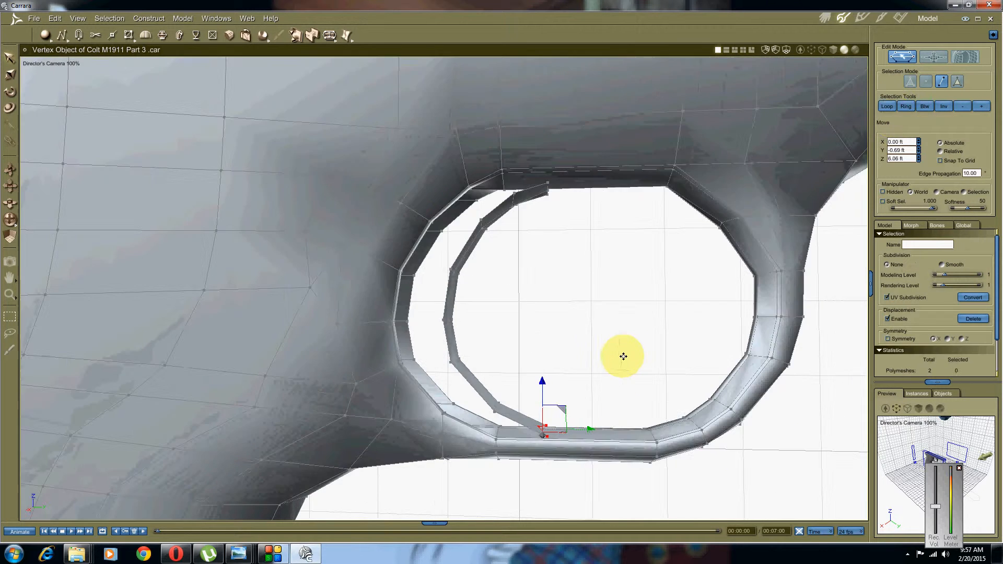
click(8, 87)
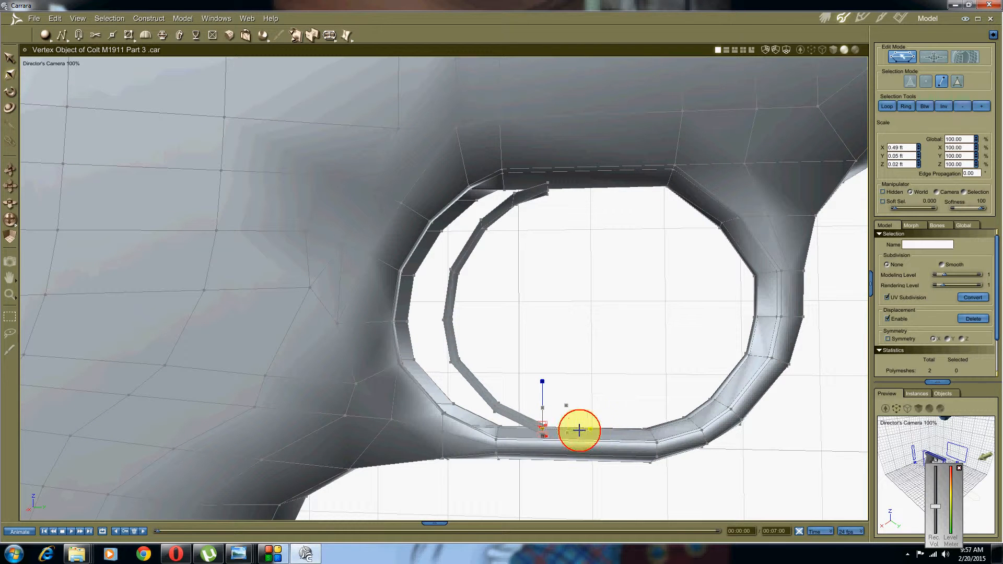
mouse_move(541, 426)
mouse_down()
mouse_move(524, 421)
mouse_move(537, 411)
mouse_up()
middle_drag(628, 439, 576, 432)
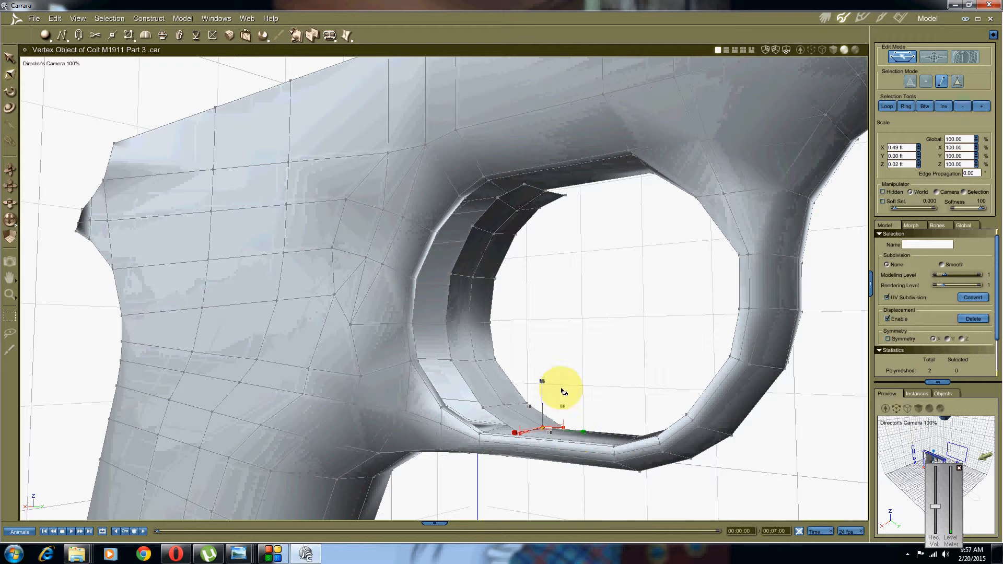
drag(541, 421, 541, 421)
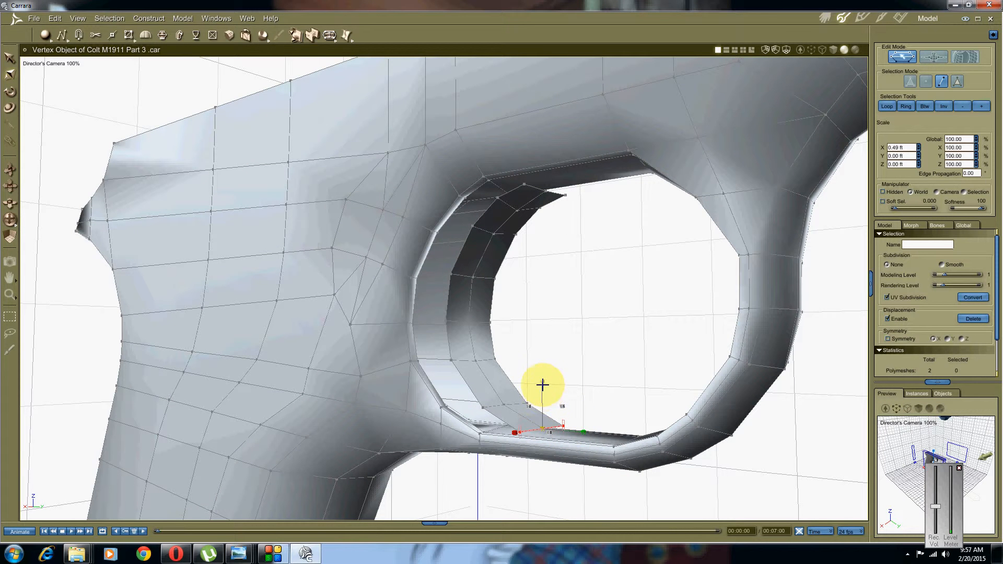
drag(542, 383, 542, 420)
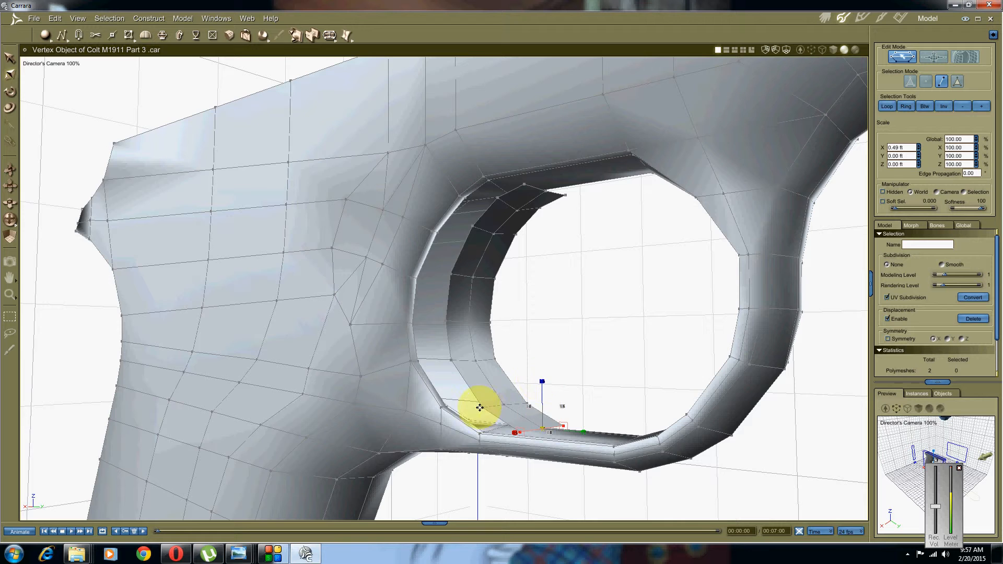
middle_drag(475, 405, 575, 348)
click(575, 348)
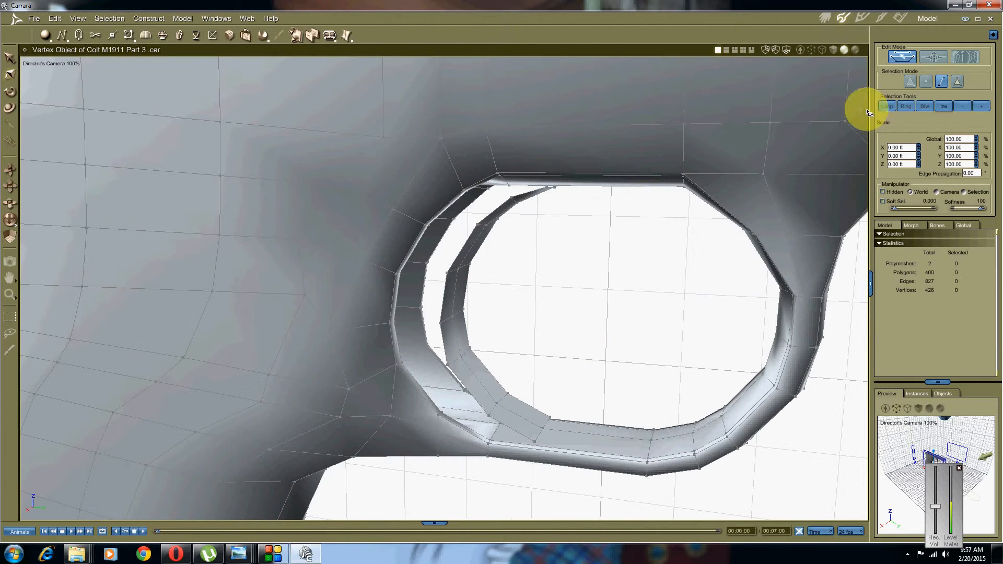
Select the middle edge loop running lengthwise along the duplicated strip and move it forward along Y, away from the grip.
click(940, 80)
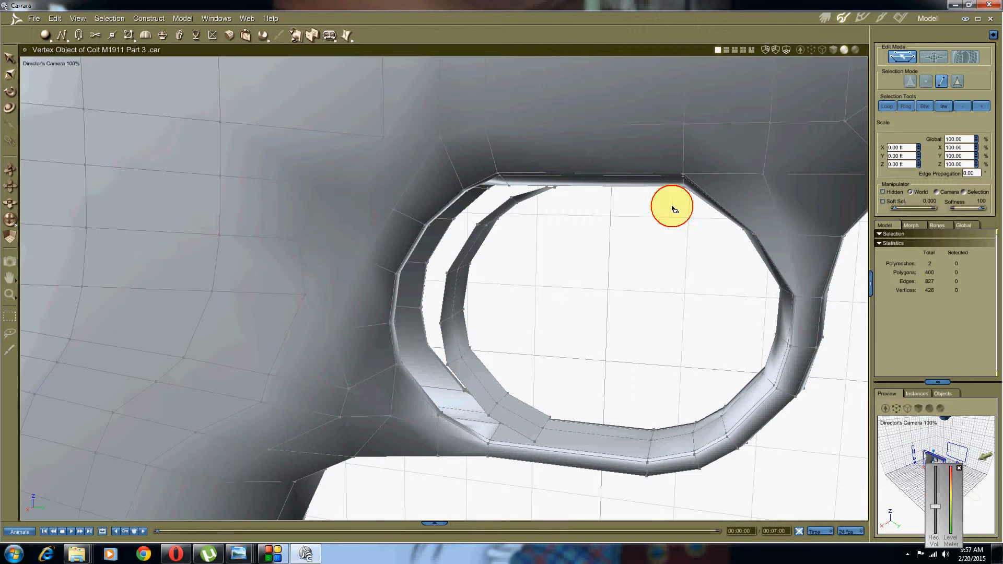
click(455, 341)
click(887, 106)
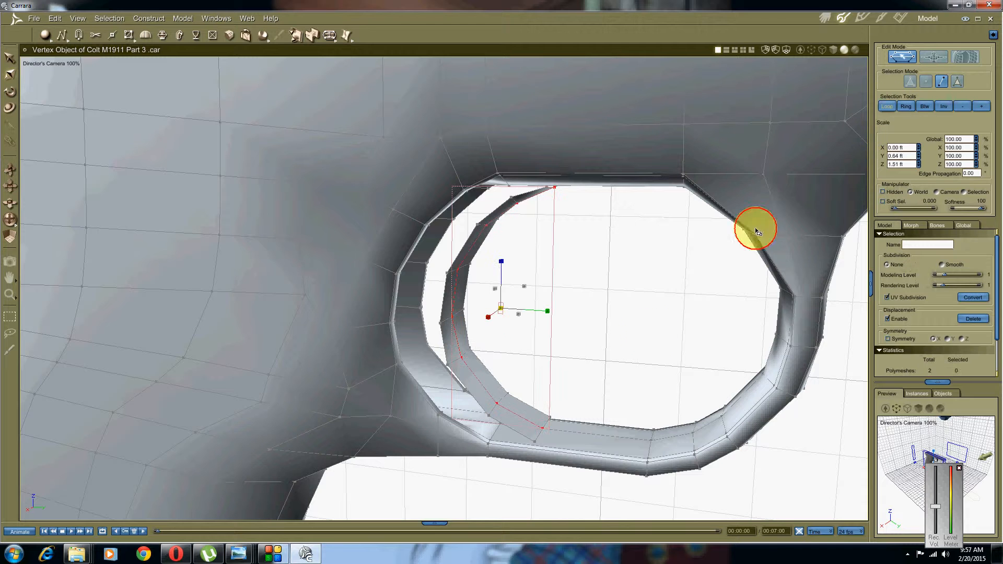
mouse_move(603, 340)
middle_down()
mouse_move(594, 335)
mouse_move(612, 345)
middle_up()
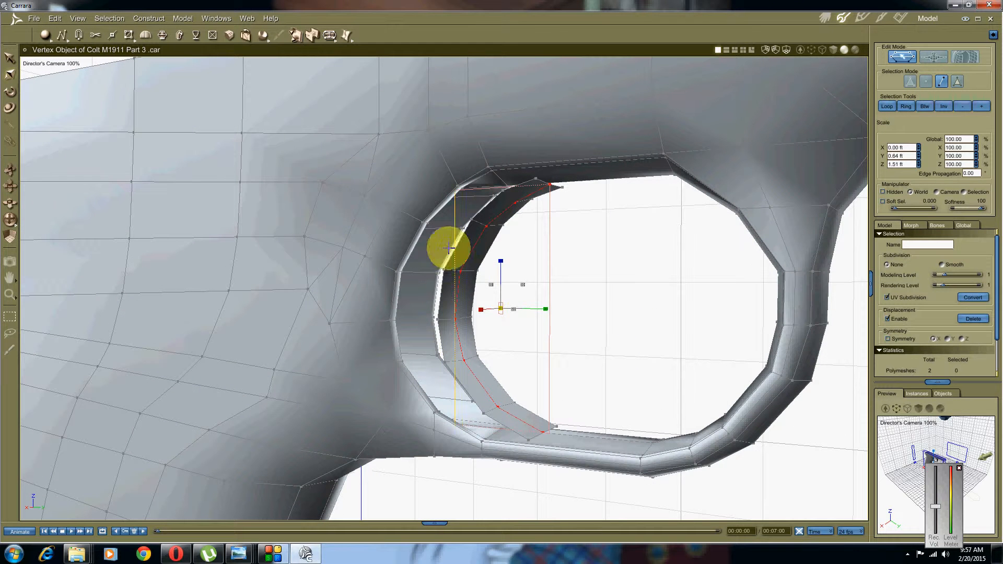
right_click(506, 259)
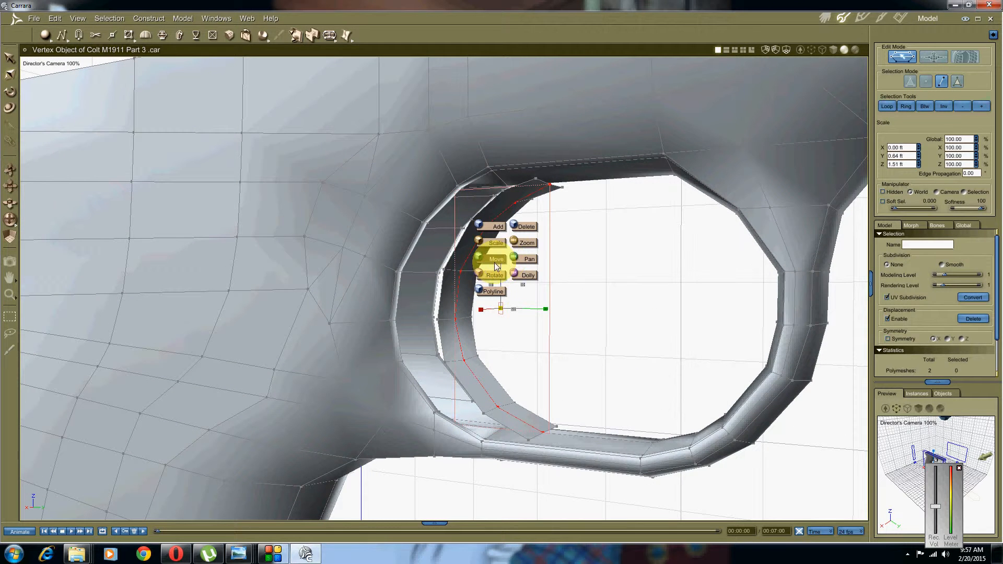
click(496, 260)
middle_drag(450, 291, 439, 307)
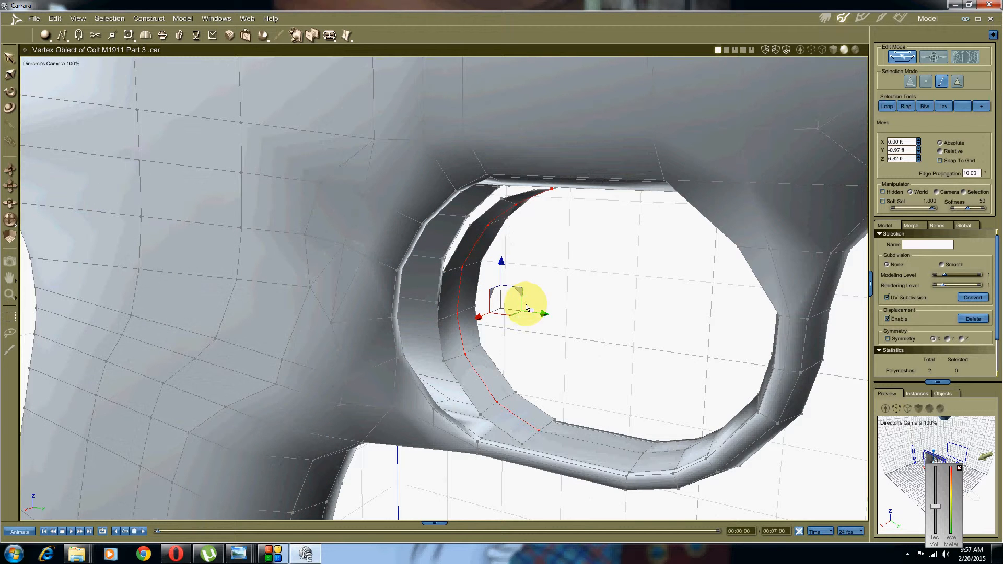
drag(540, 310, 562, 314)
middle_drag(463, 353, 517, 299)
click(597, 267)
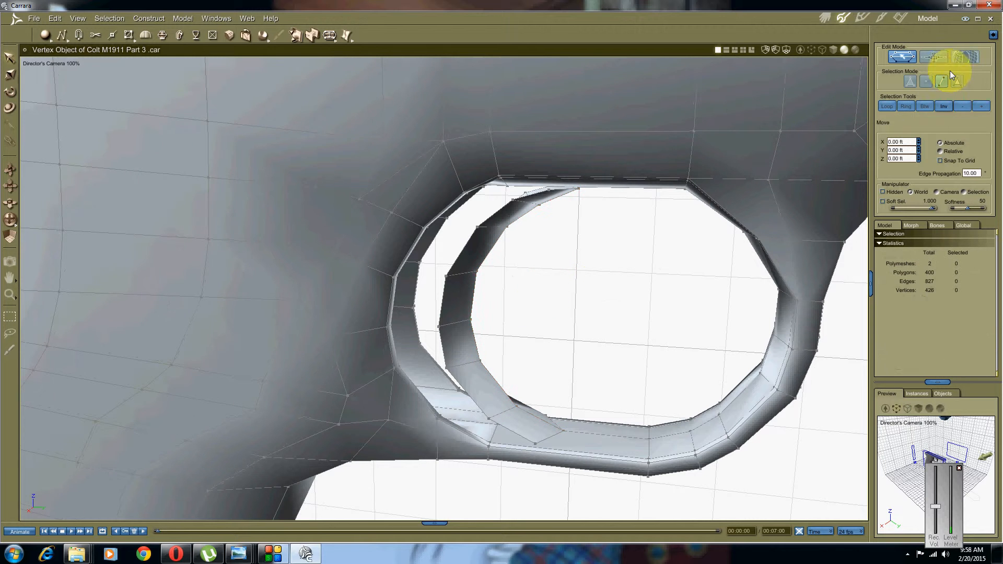
Select all polygons of the duplicated strip from its upper to its lower end.
click(467, 344)
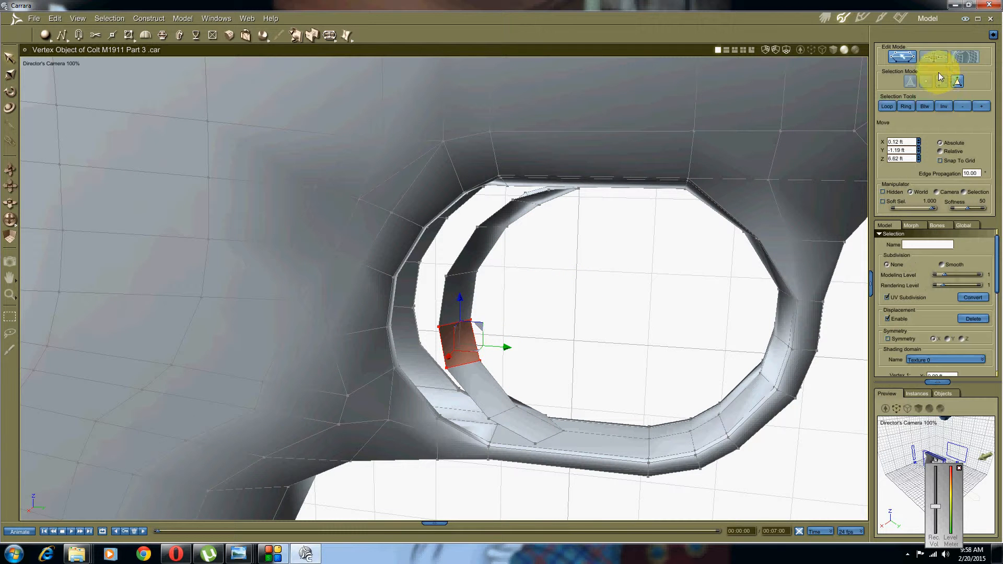
click(887, 106)
middle_drag(600, 268, 508, 256)
double_click(504, 374)
middle_drag(457, 383, 488, 381)
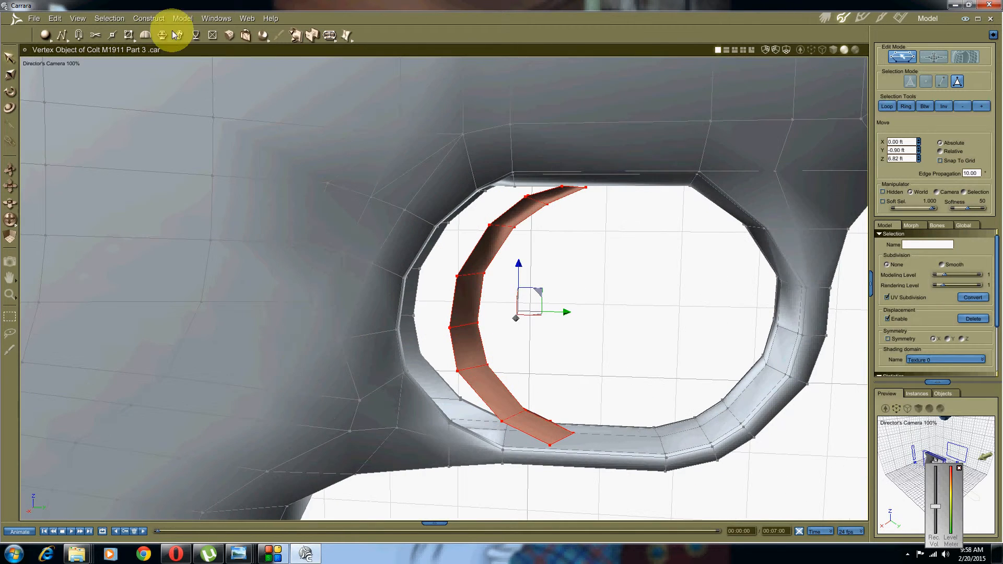
Try extruding the strip polygons with a manual offset of 0.01 and moving them along Y toward the grip, and undo both changes.
click(162, 34)
middle_drag(432, 143, 398, 148)
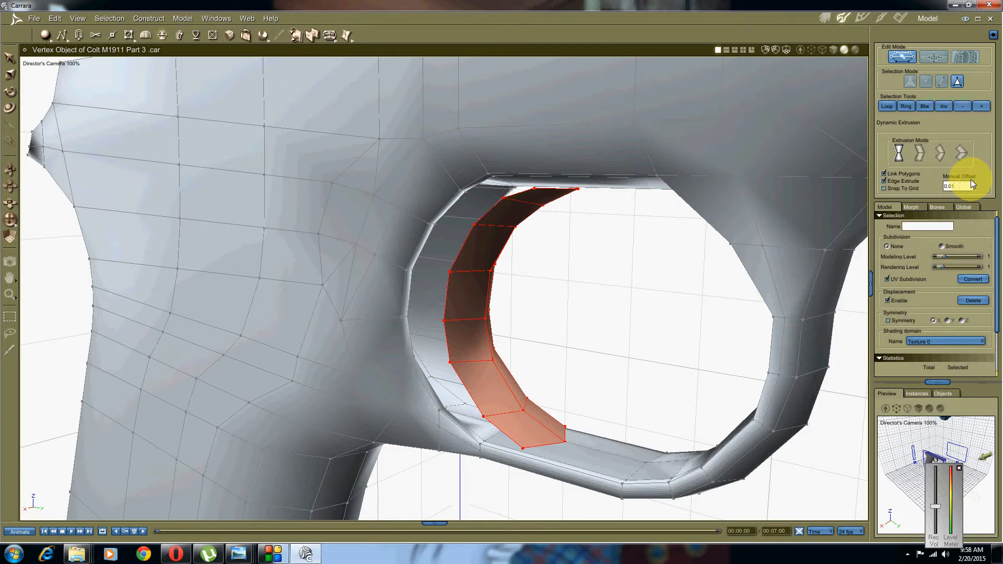
key(Return)
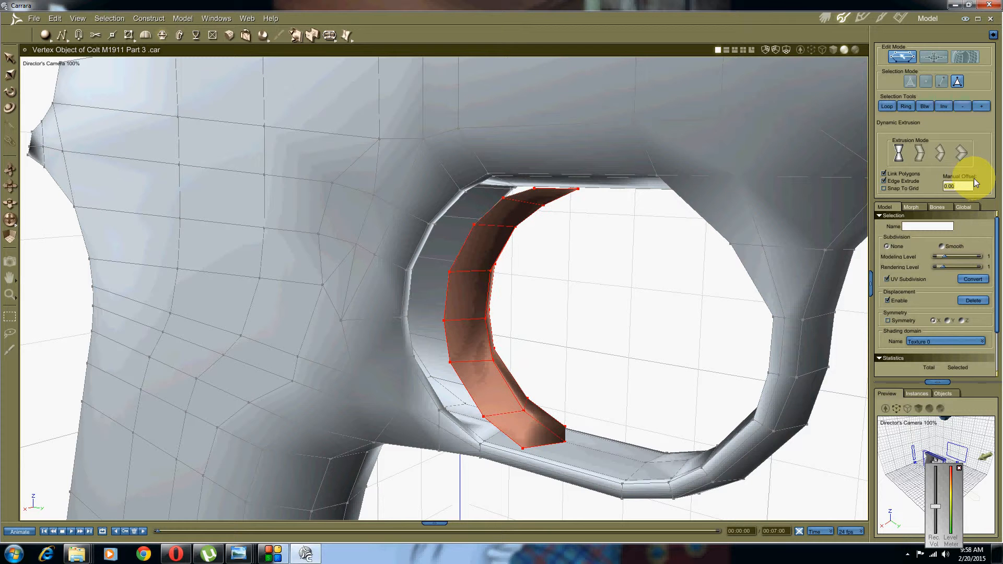
right_click(540, 289)
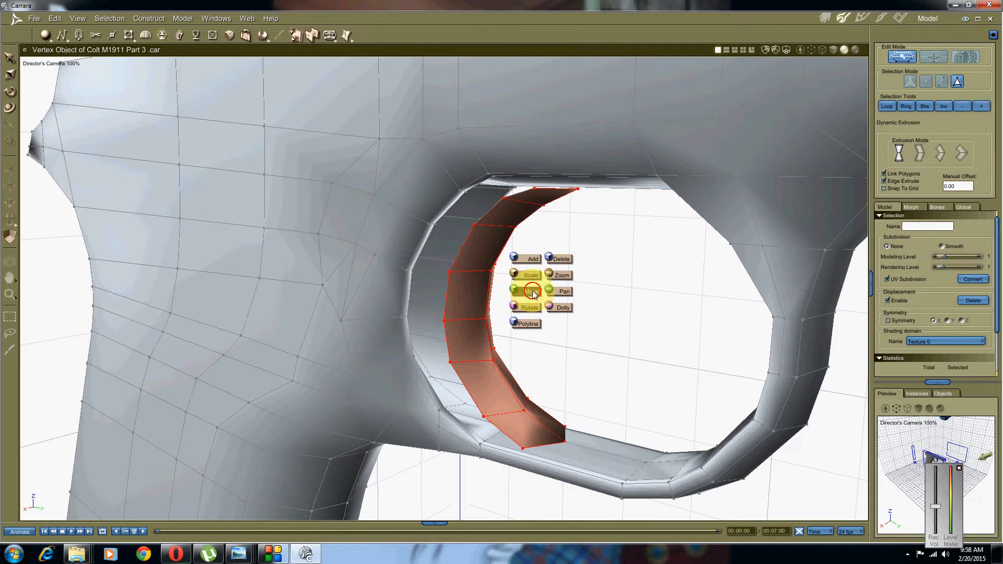
click(532, 291)
drag(558, 316, 500, 295)
key(ctrl+z)
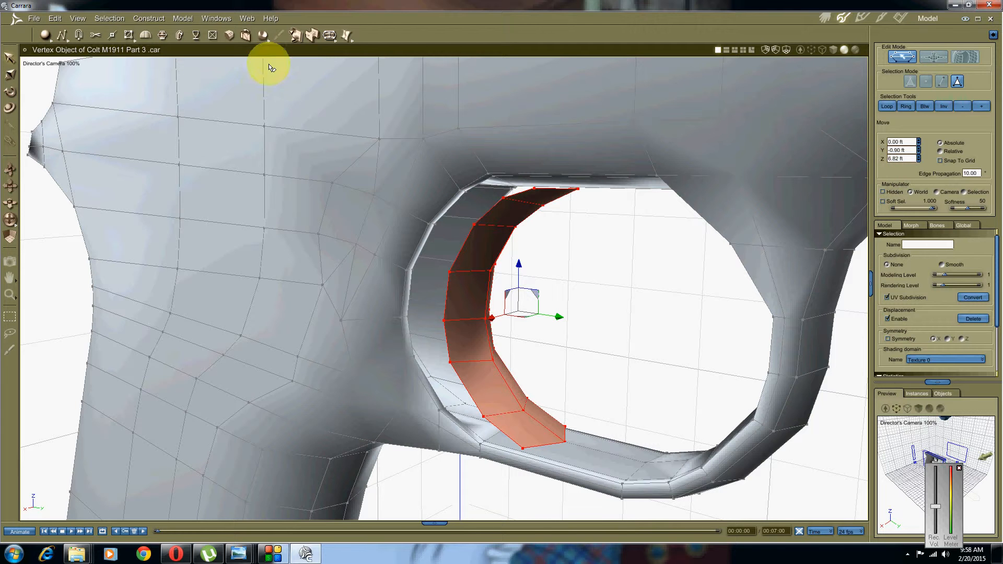
click(163, 35)
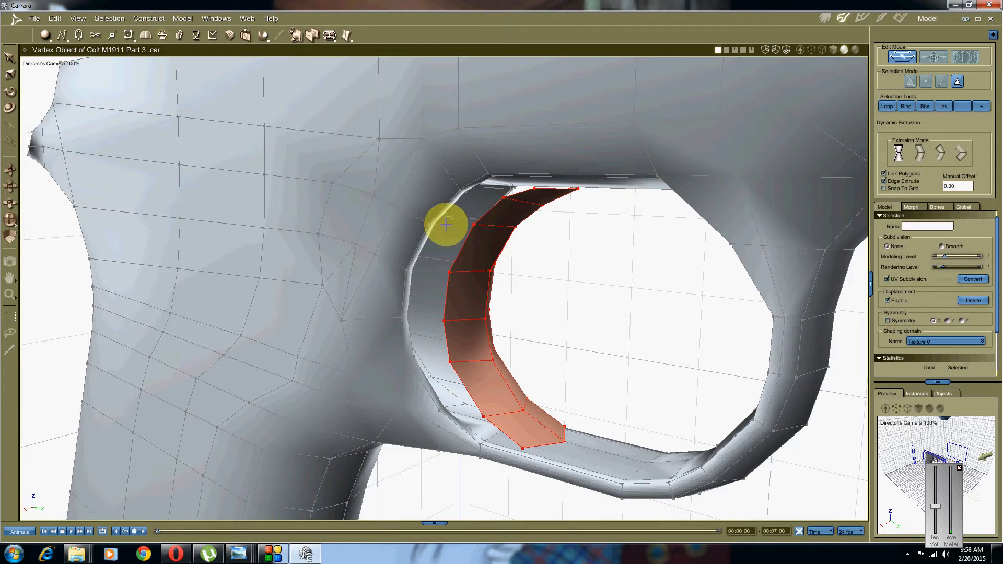
mouse_move(466, 228)
middle_down()
mouse_move(500, 227)
mouse_move(489, 238)
mouse_move(503, 243)
mouse_move(472, 220)
middle_up()
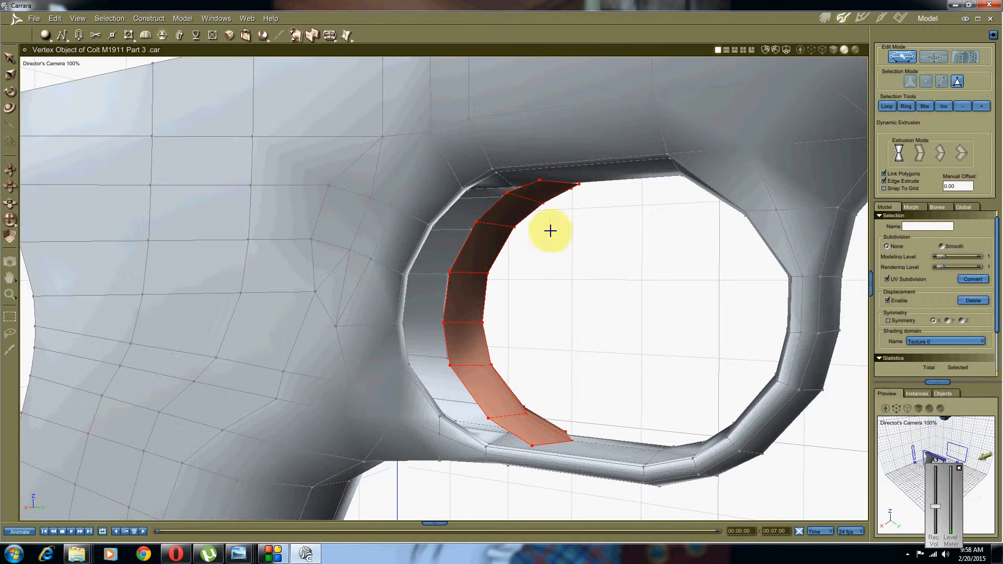
click(647, 220)
key(ctrl+z)
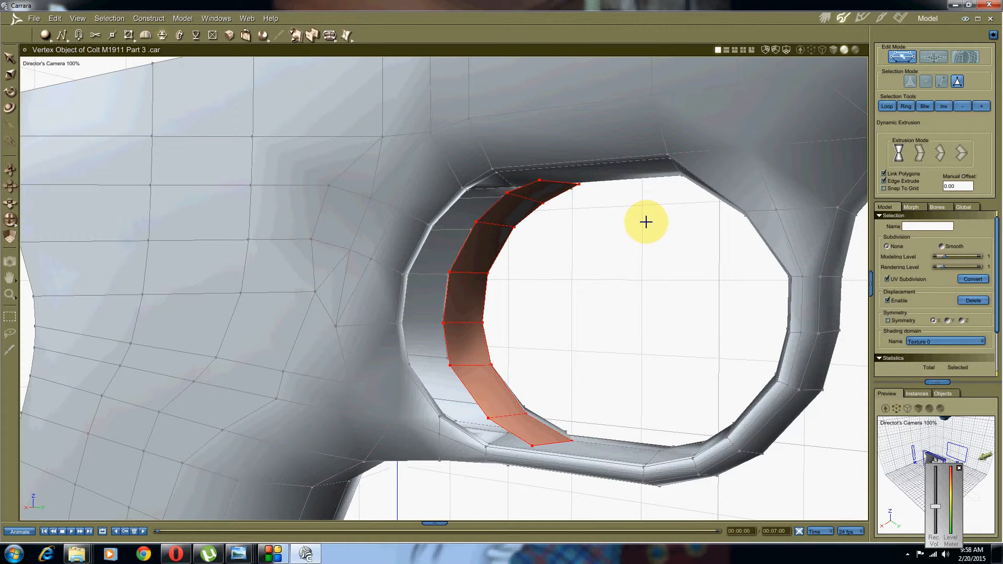
click(611, 237)
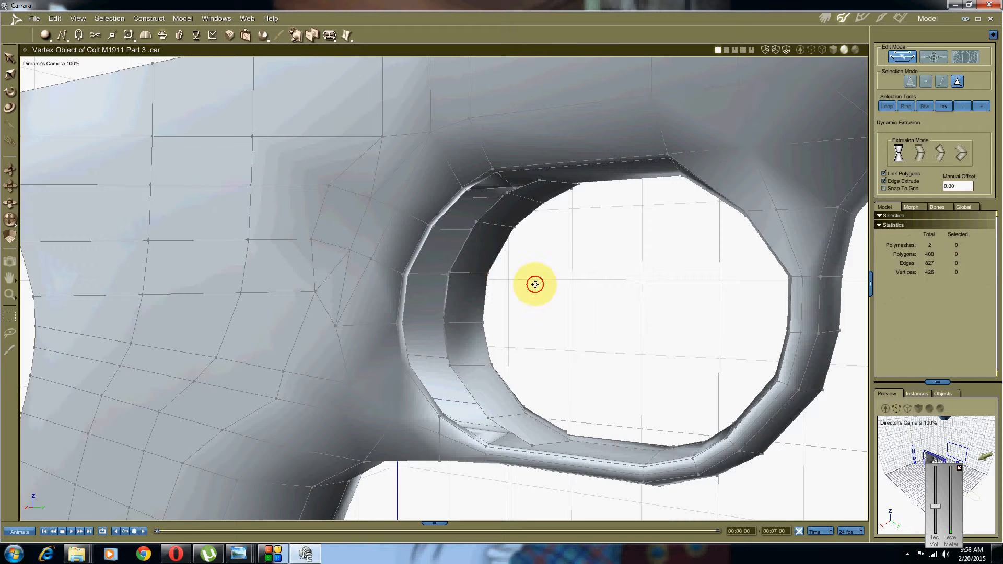
middle_drag(533, 282, 558, 289)
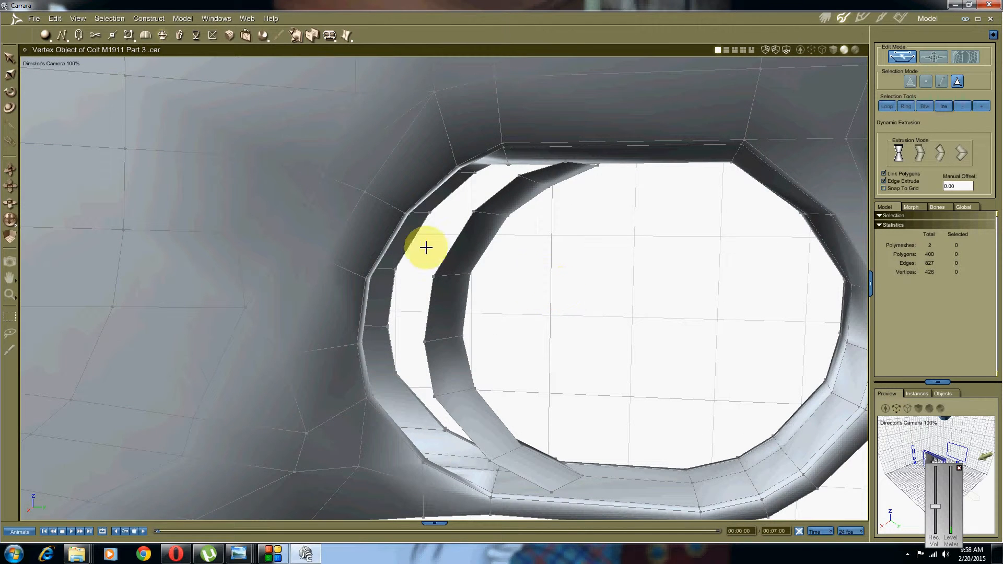
Select the whole duplicated polygon strip inside the trigger guard and add thickness to it.
right_click(594, 200)
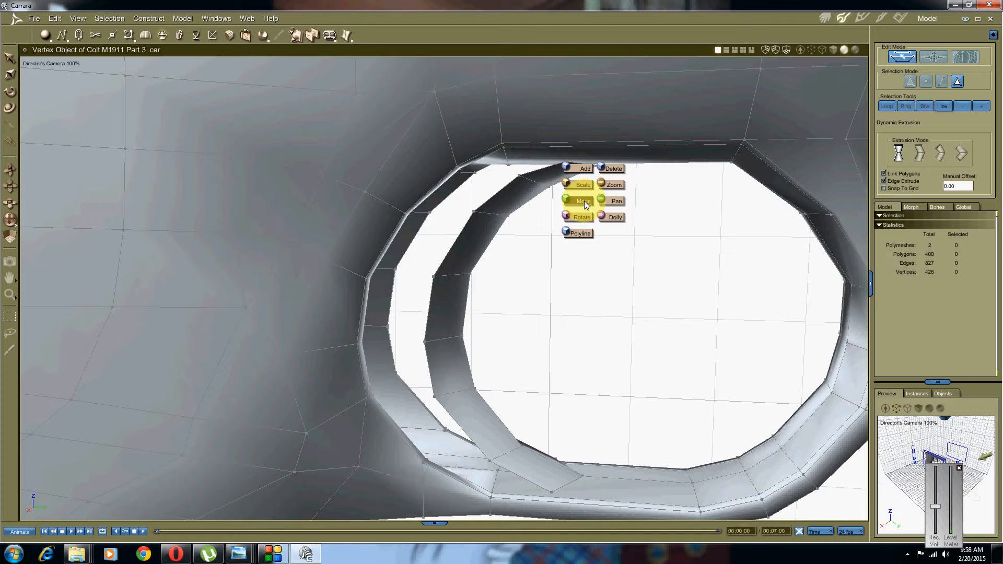
click(585, 204)
scroll(562, 267, down, 3)
middle_drag(562, 267, 546, 251)
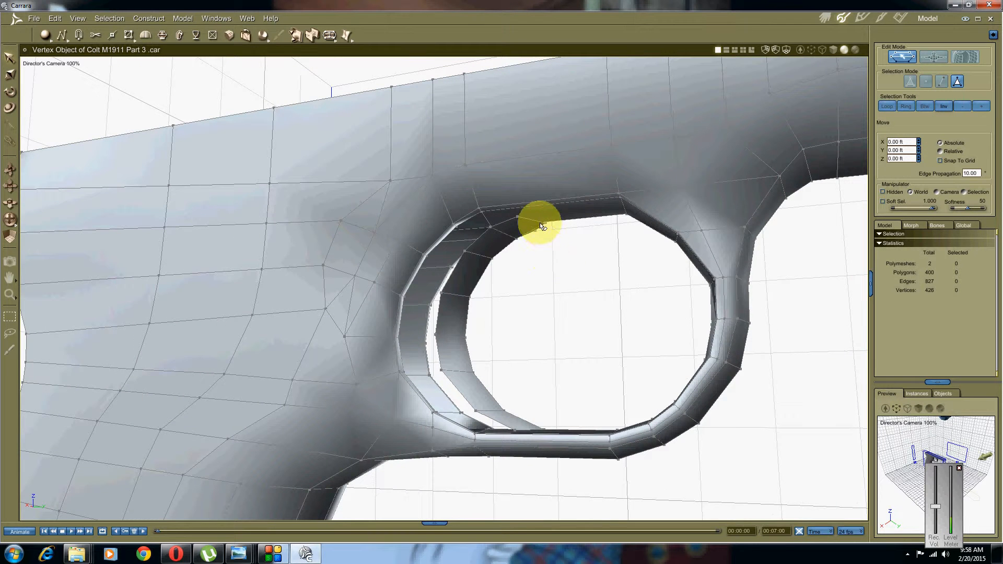
click(541, 226)
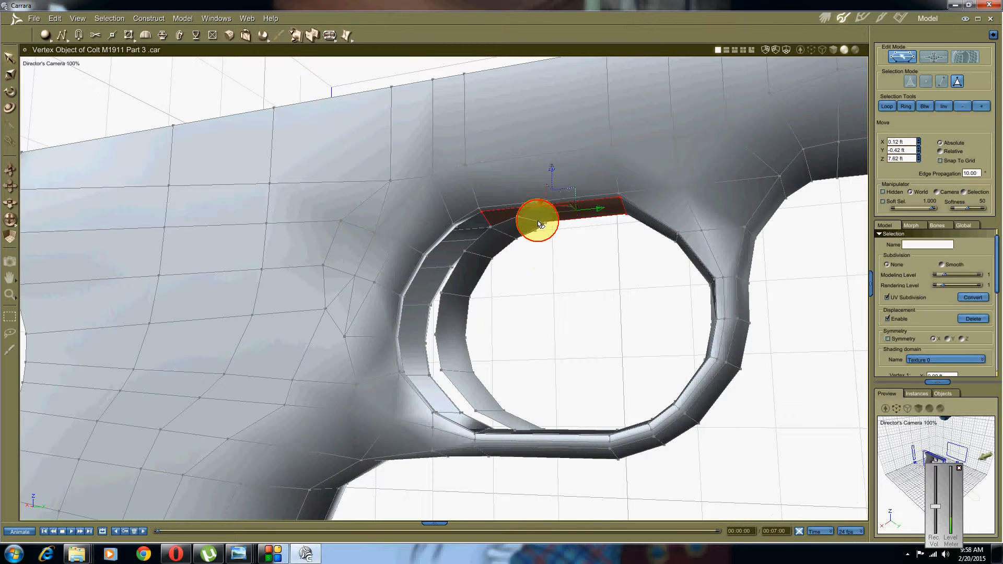
click(944, 84)
scroll(474, 317, up, 3)
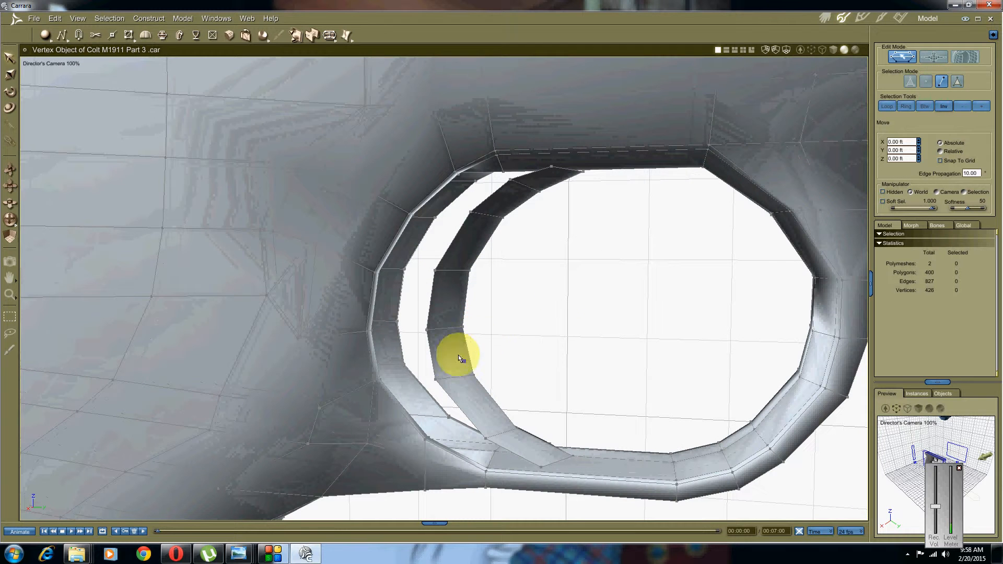
double_click(450, 284)
click(184, 19)
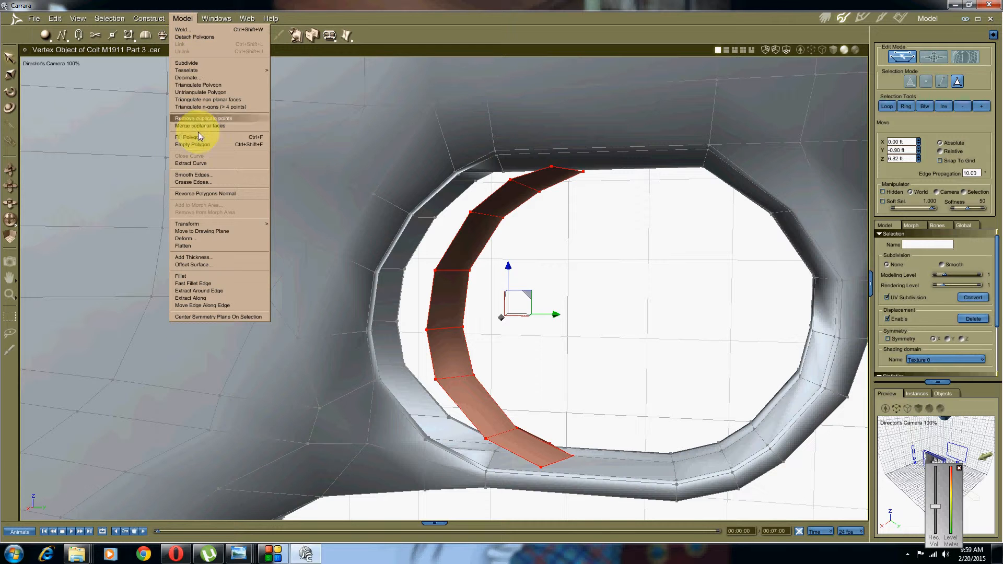
click(193, 257)
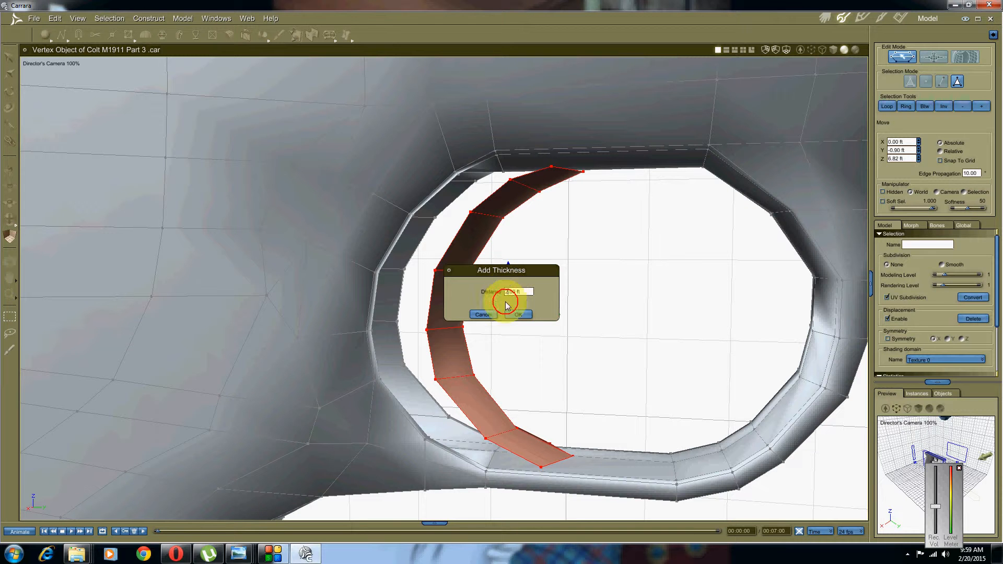
text(0)
key(Return)
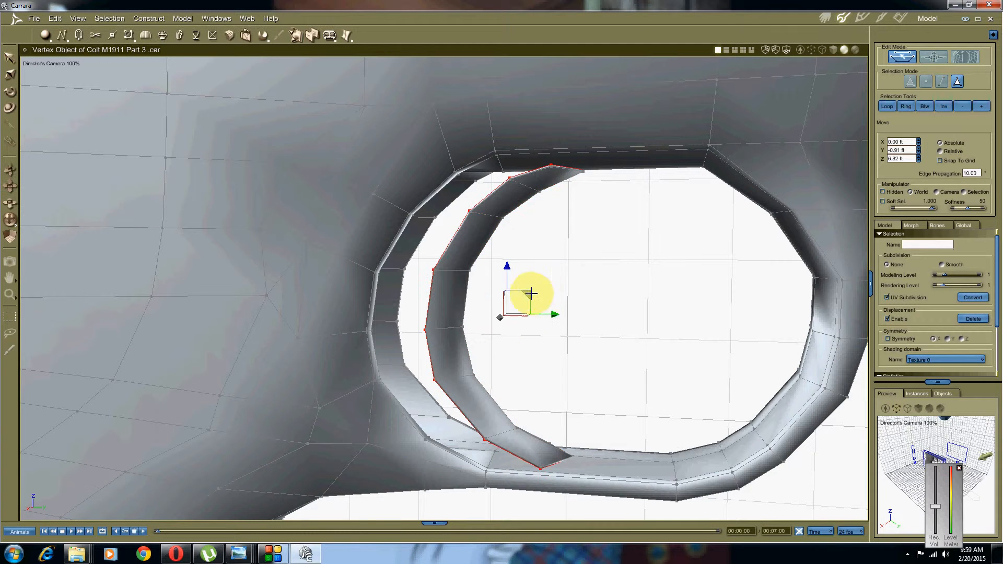
Move the selected rear polygons of the thickened strip along Y toward the grip to about -1.38 ft.
middle_drag(554, 300, 544, 324)
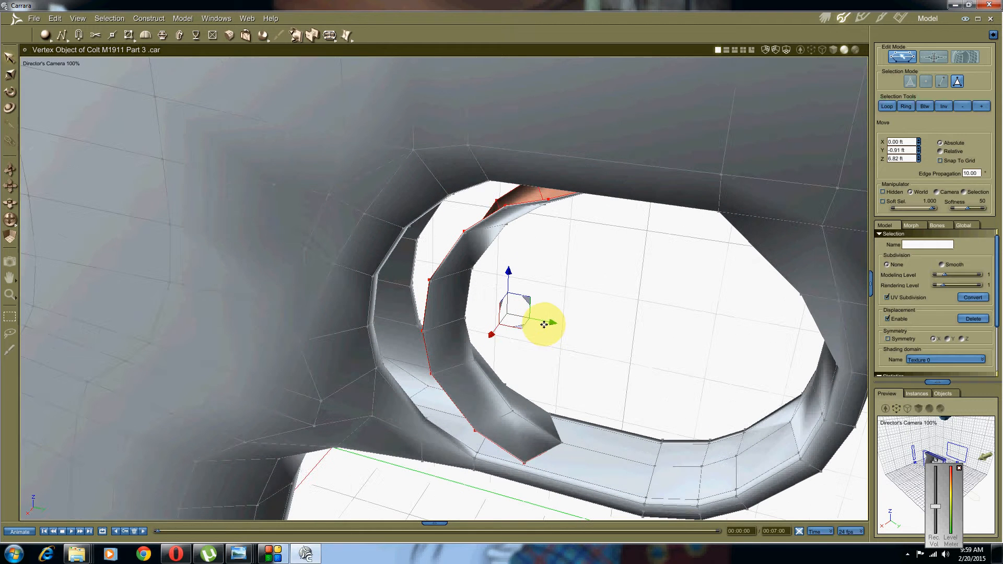
right_click(481, 307)
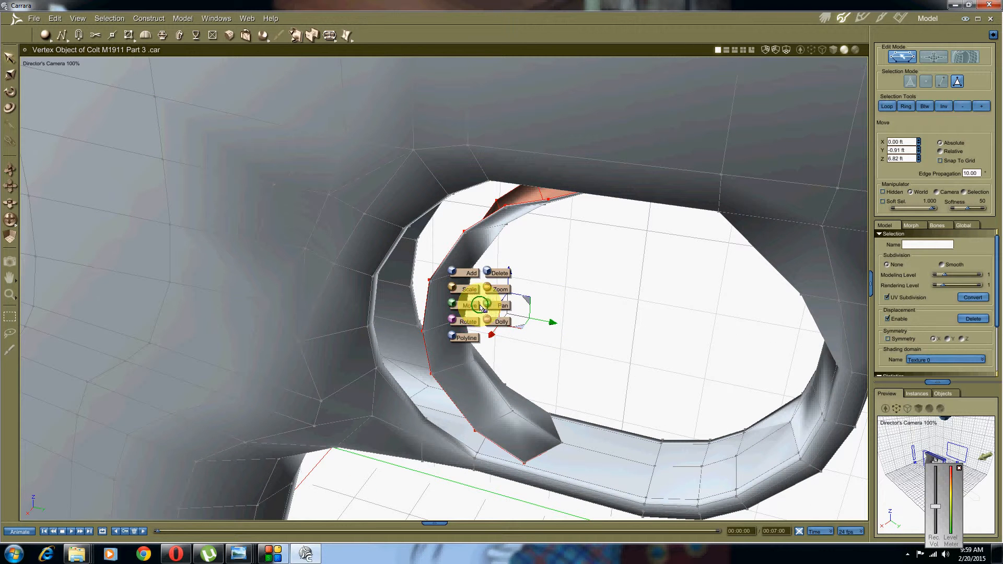
click(472, 306)
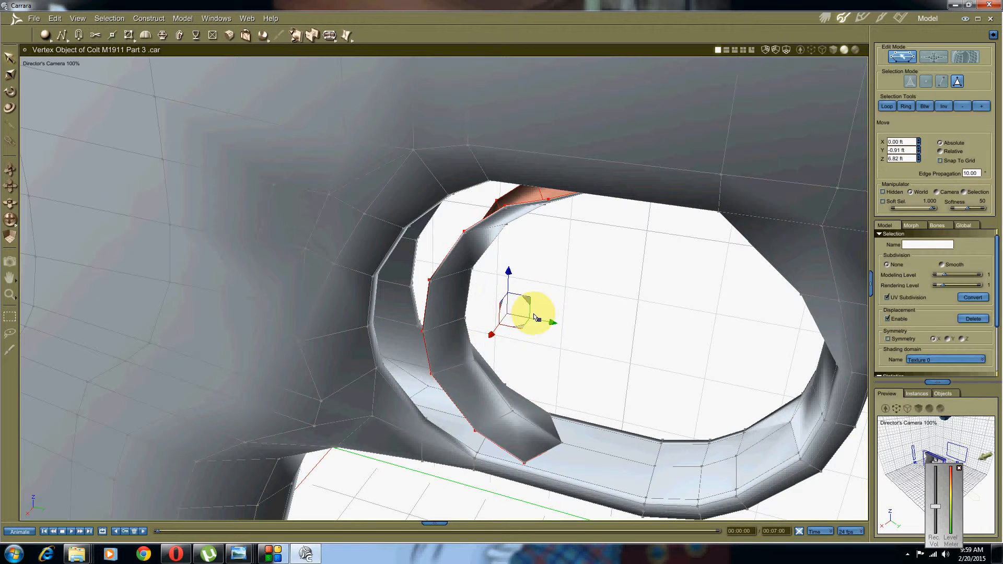
drag(544, 314, 479, 348)
middle_drag(479, 348, 335, 348)
middle_drag(403, 327, 477, 330)
Fine-tune the rear polygons' position to about -1.53 ft in Y using wireframe display, and restore the shaded display.
click(822, 50)
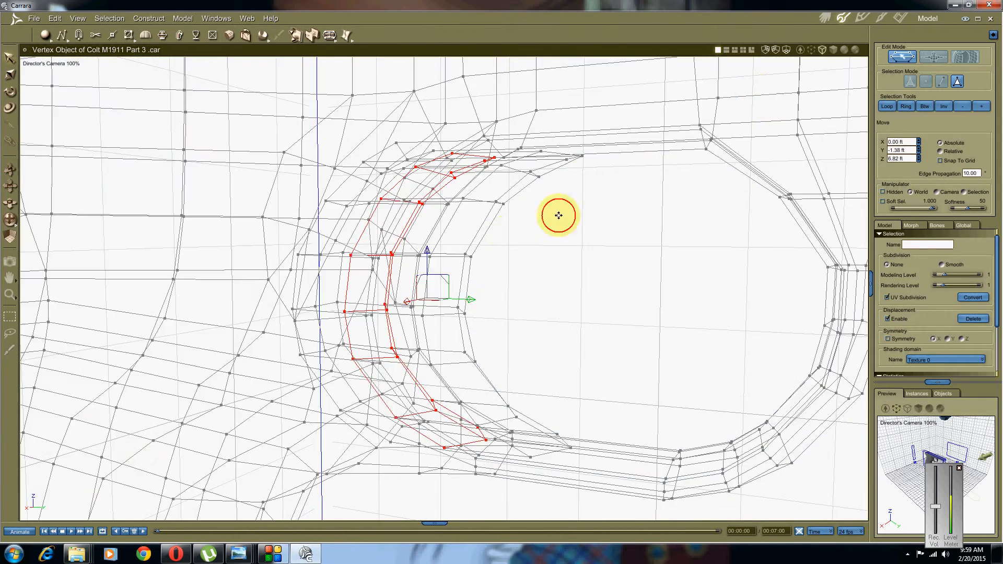
mouse_move(555, 213)
middle_down()
mouse_move(519, 242)
mouse_move(528, 253)
mouse_move(470, 299)
middle_up()
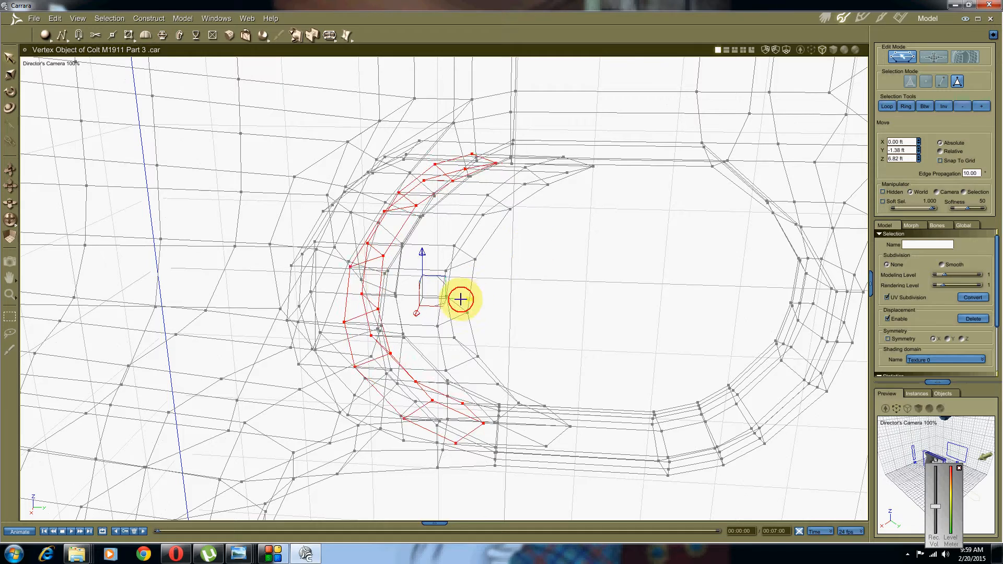
drag(431, 297, 427, 296)
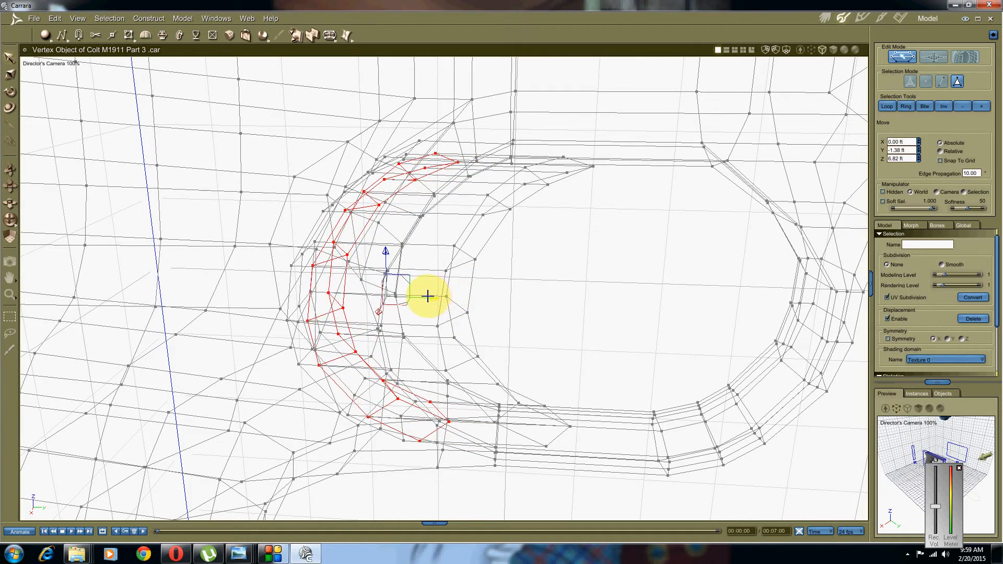
mouse_move(410, 308)
middle_down()
mouse_move(439, 315)
mouse_move(415, 309)
middle_up()
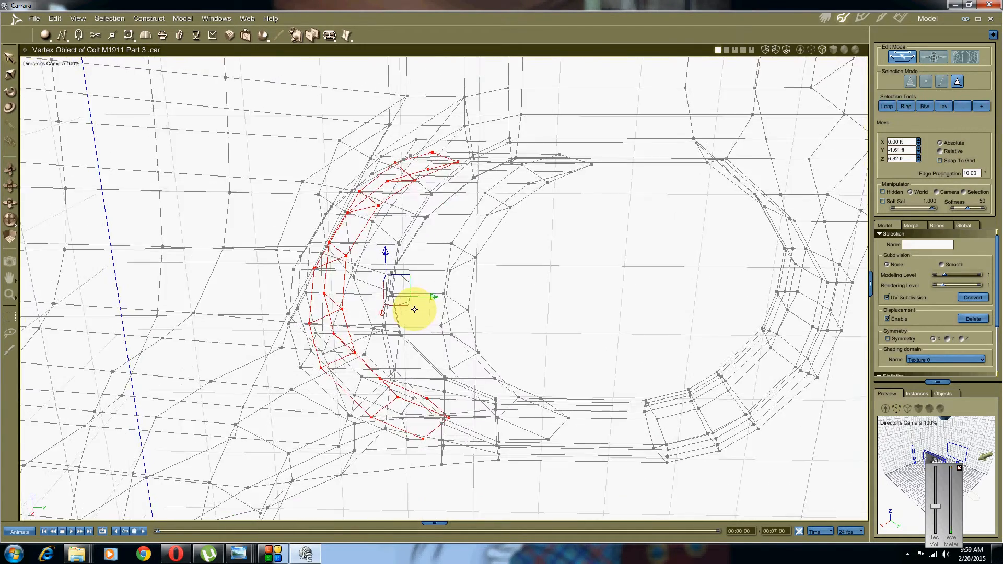
drag(427, 298, 421, 331)
middle_drag(421, 331, 442, 314)
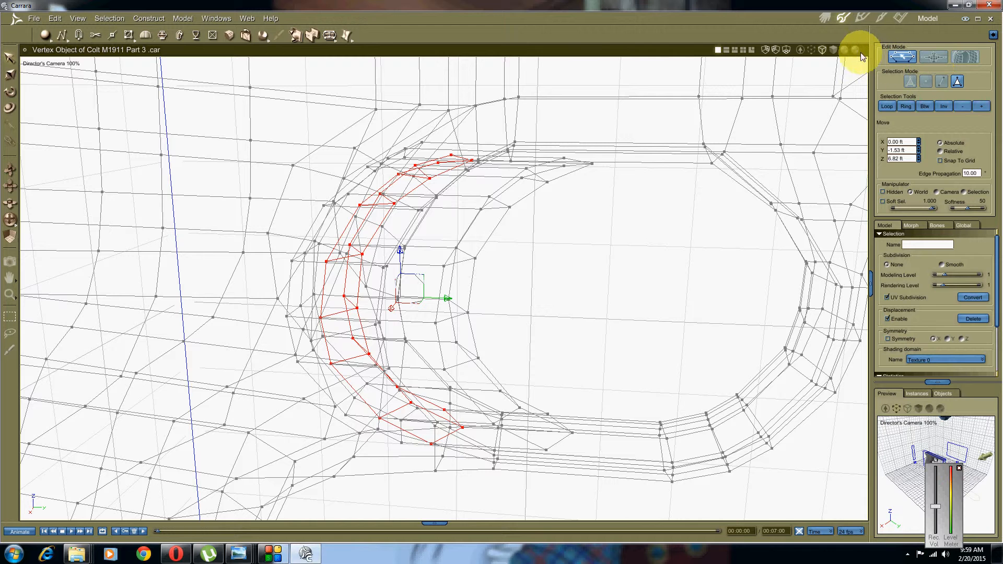
click(844, 50)
Select the entire trigger piece, invert the selection, and hide the rest of the pistol mesh.
click(638, 234)
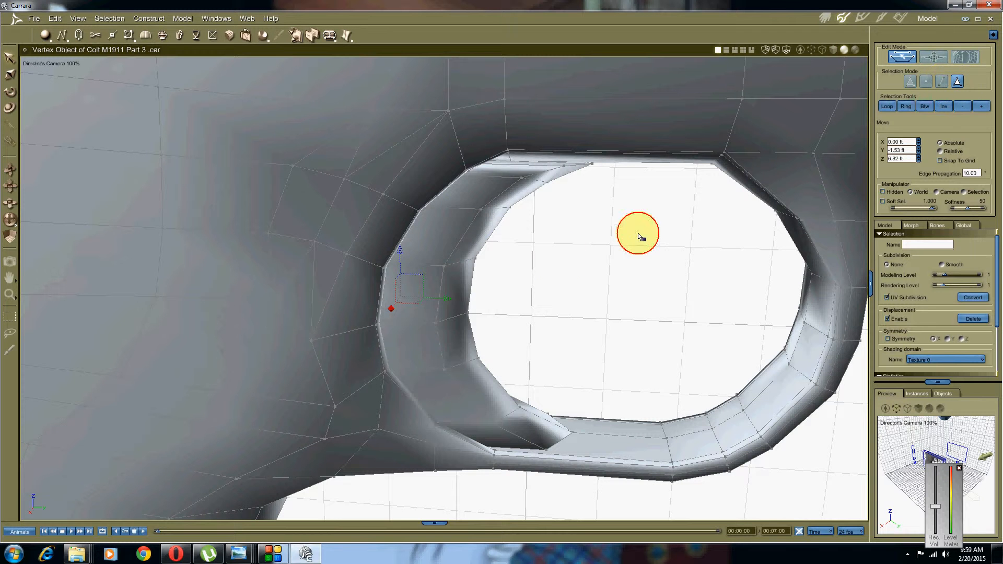
double_click(449, 284)
middle_drag(476, 299, 493, 287)
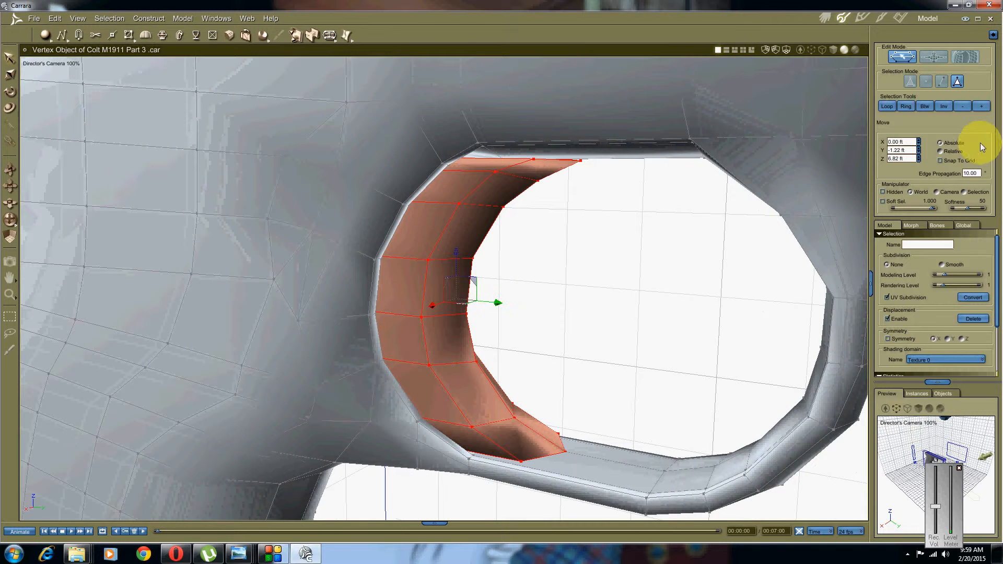
click(944, 107)
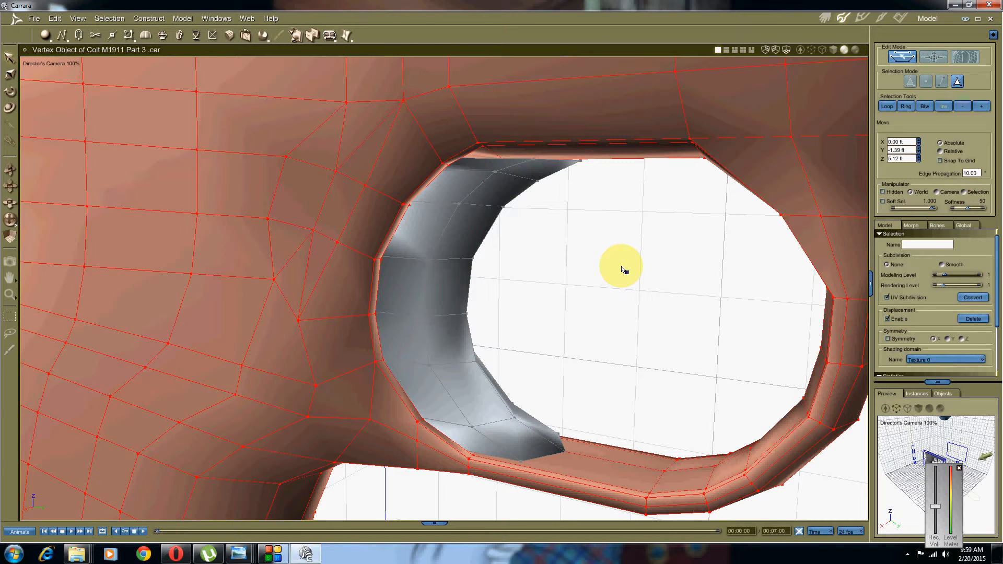
click(110, 18)
mouse_move(109, 46)
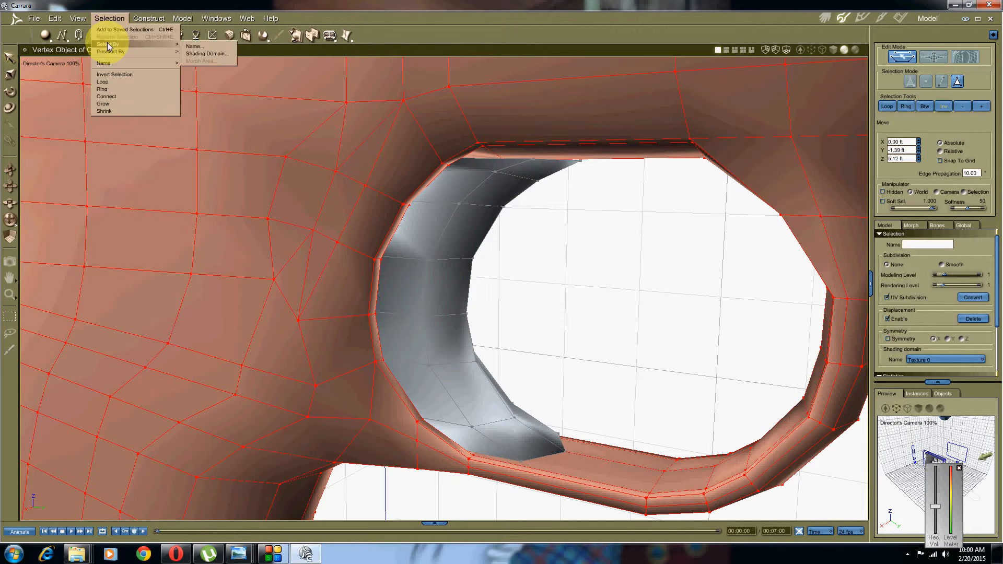
mouse_move(79, 24)
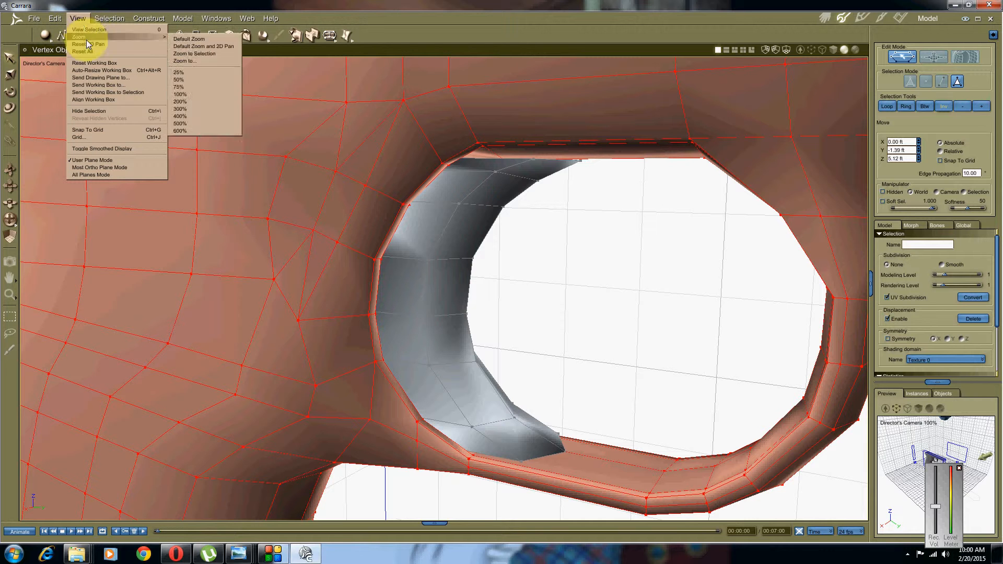
click(89, 112)
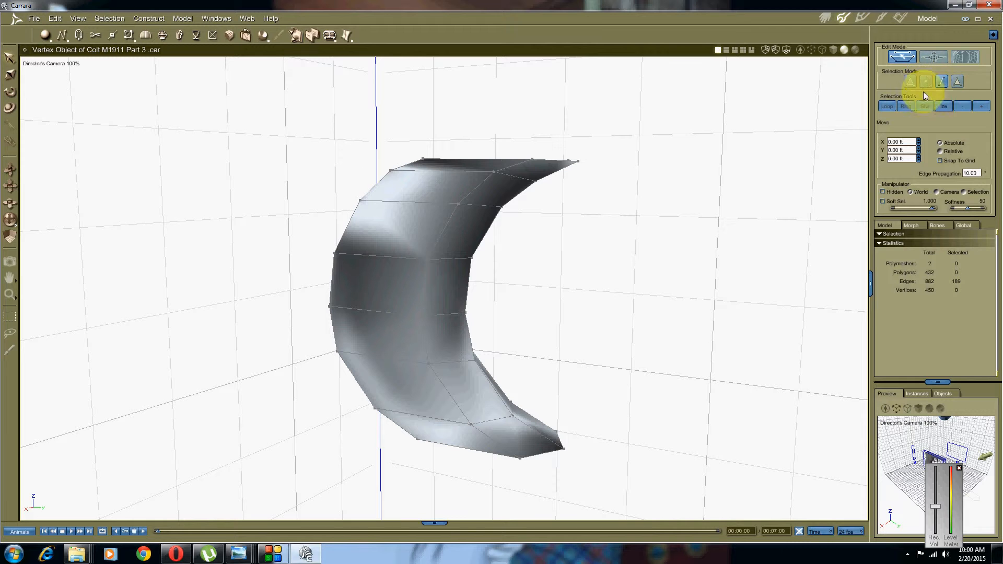
click(417, 205)
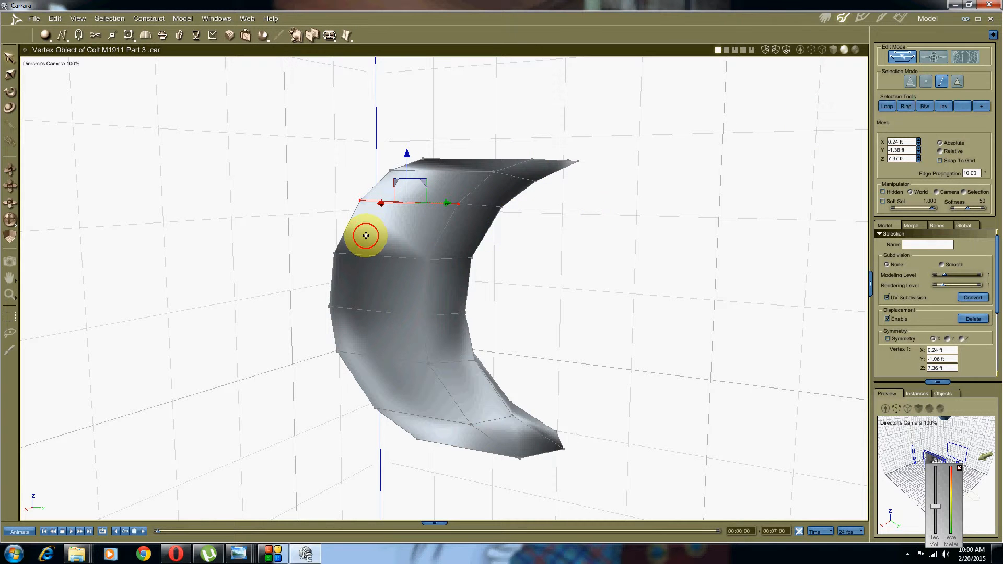
middle_drag(366, 236, 540, 233)
click(490, 220)
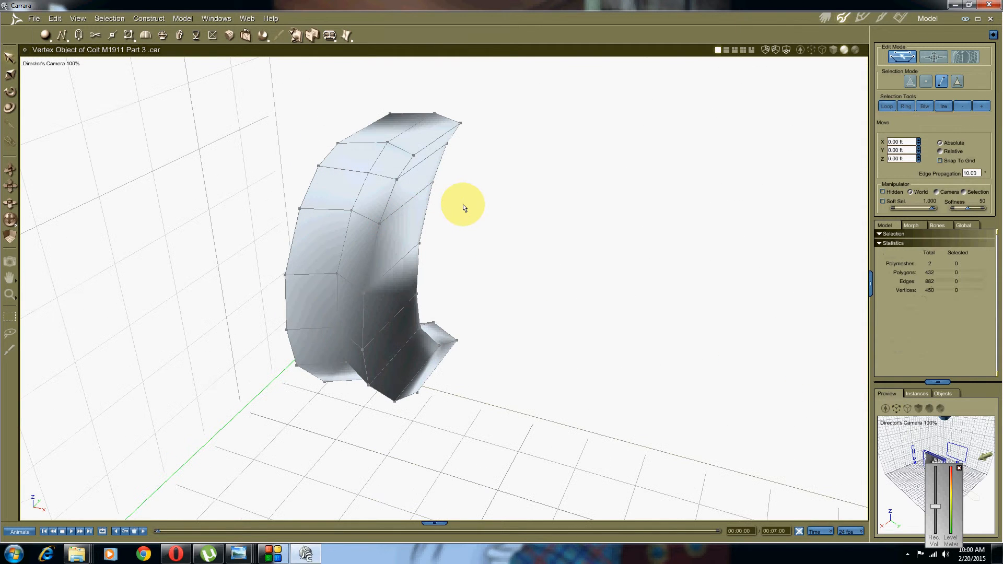
click(381, 160)
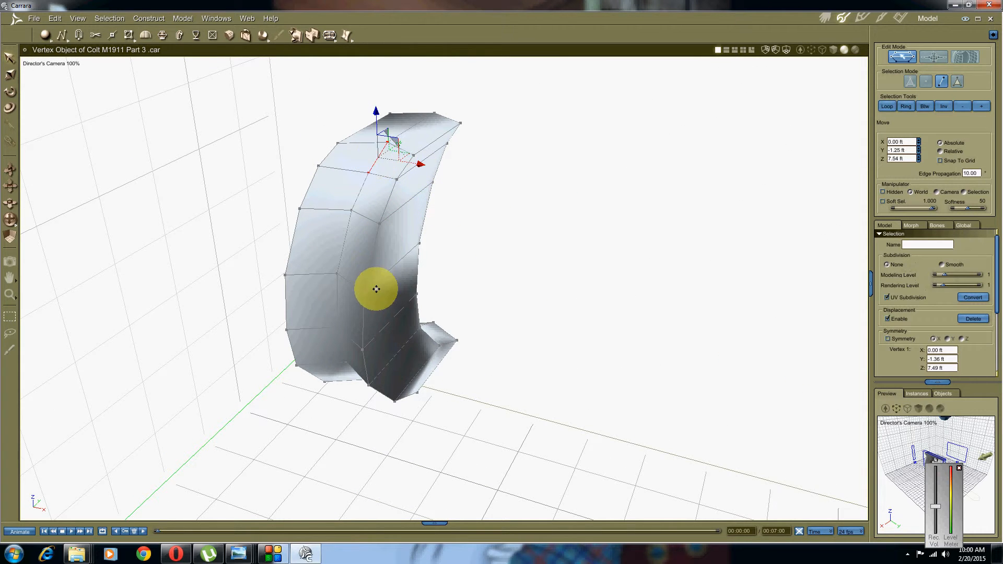
middle_drag(374, 286, 390, 204)
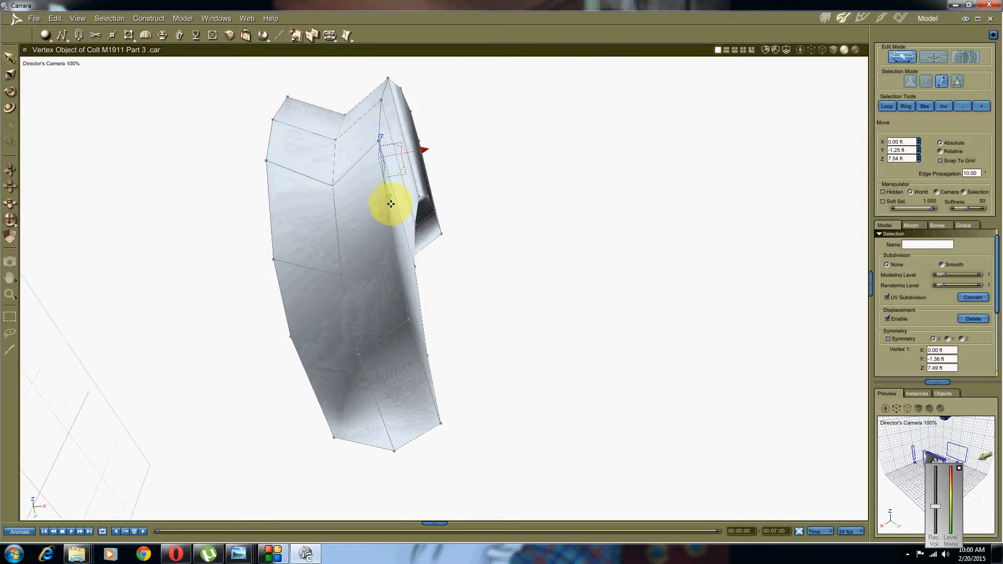
click(353, 324)
middle_drag(353, 318, 394, 166)
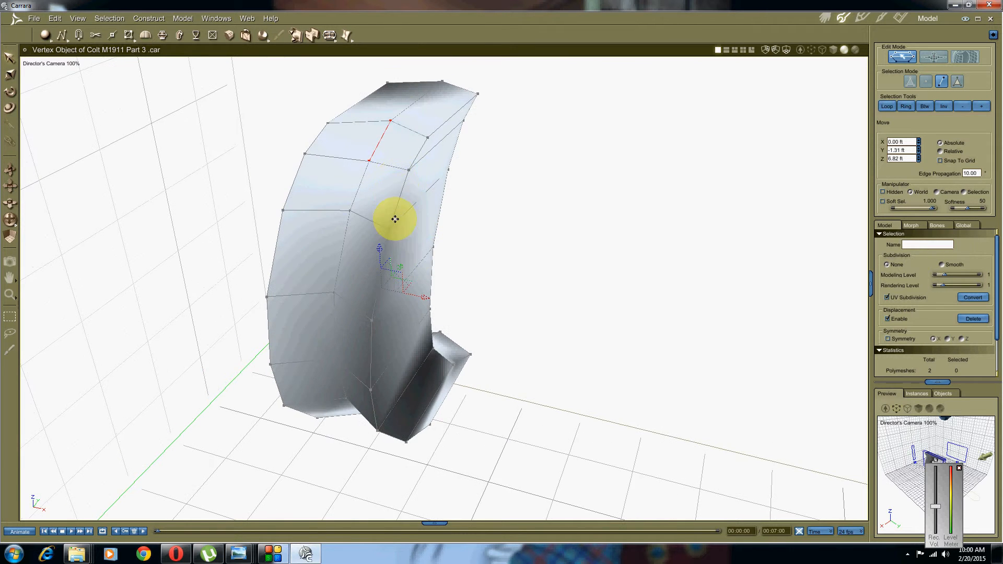
middle_drag(395, 220, 383, 197)
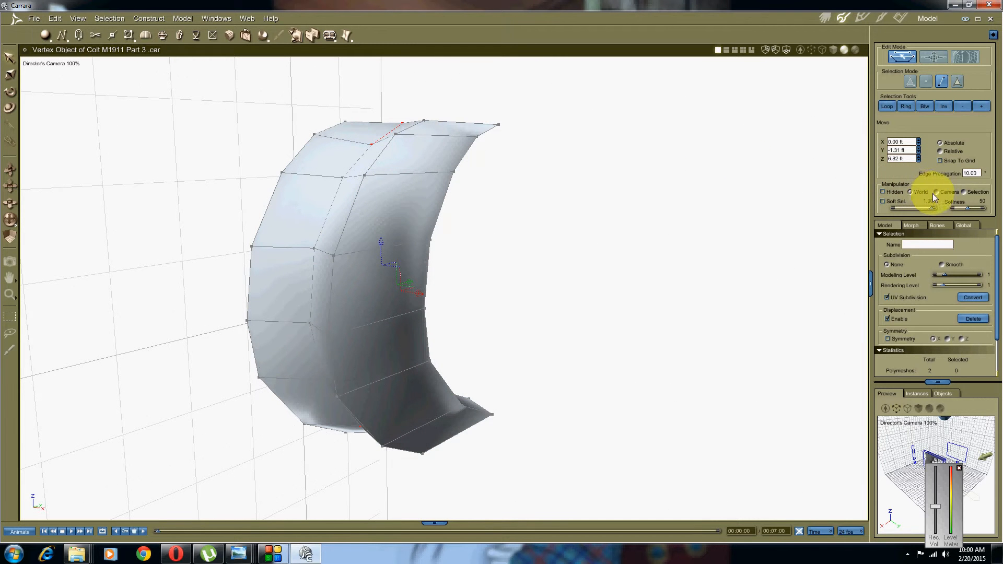
click(964, 192)
middle_drag(627, 238, 714, 224)
click(608, 222)
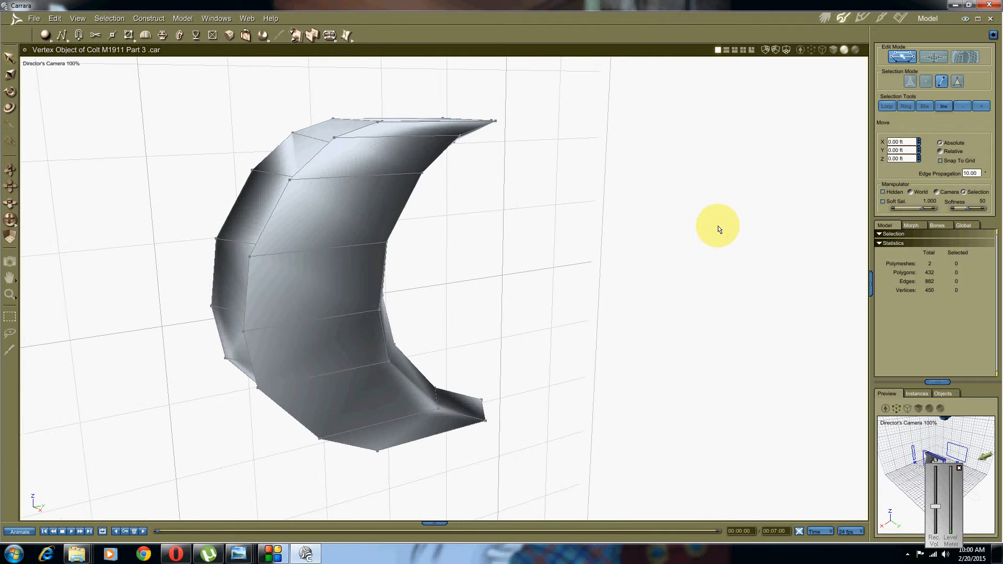
click(913, 195)
Select the edge loop running along the middle of the trigger's rear face and move it along Y to about -1.61 ft.
middle_drag(526, 260, 633, 161)
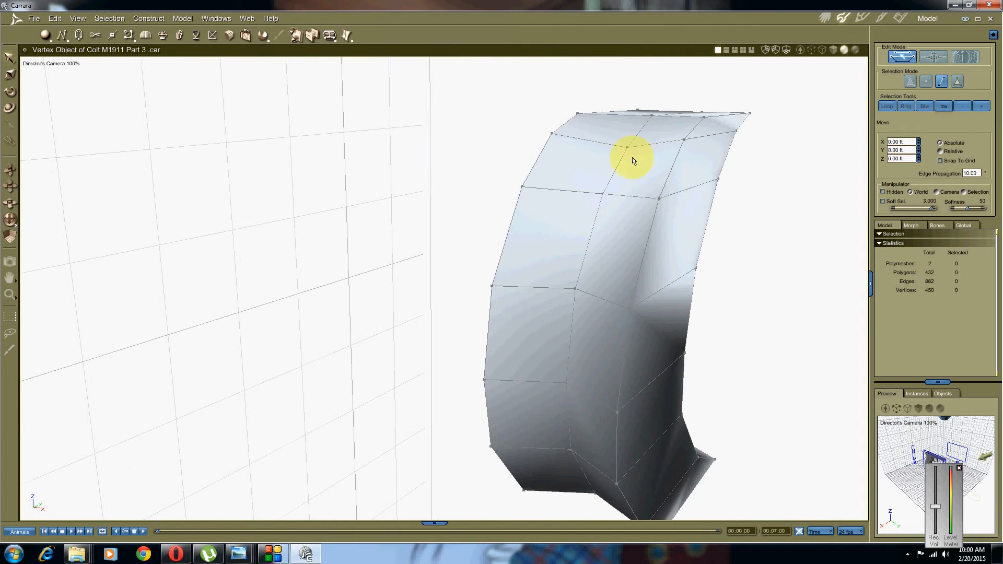
click(642, 137)
middle_drag(585, 284, 595, 357)
click(593, 464)
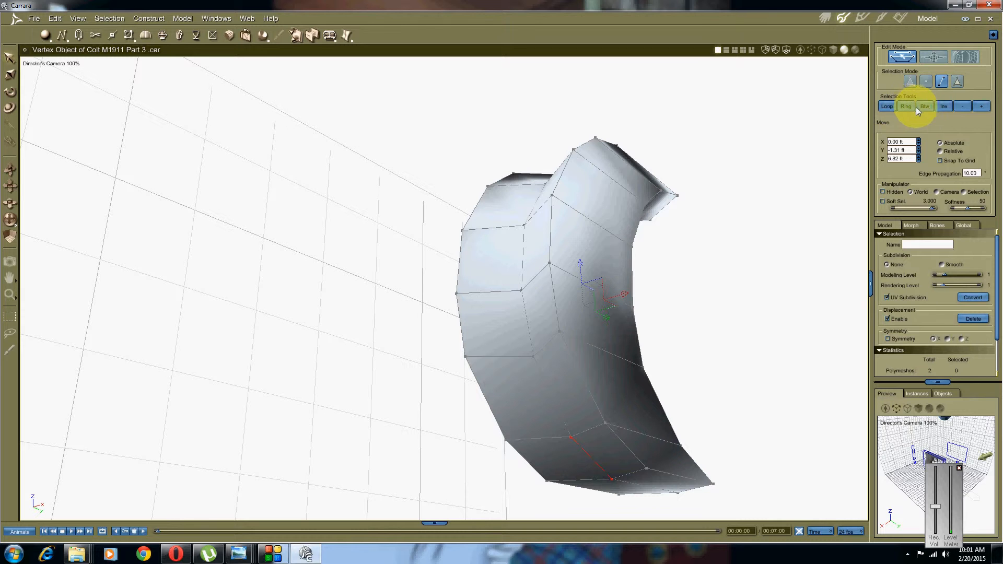
click(886, 106)
middle_drag(621, 189, 589, 265)
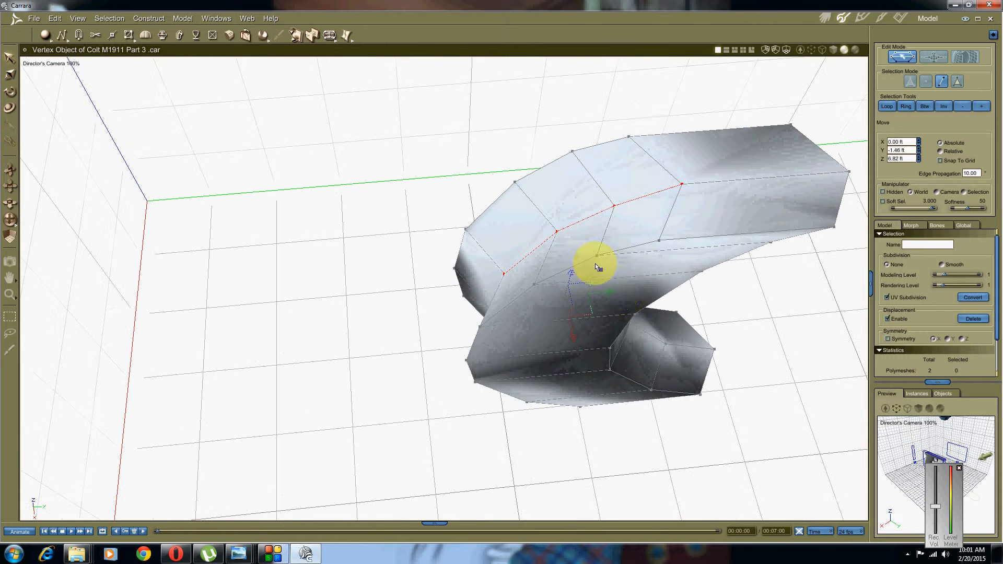
drag(610, 291, 576, 293)
middle_drag(577, 293, 638, 260)
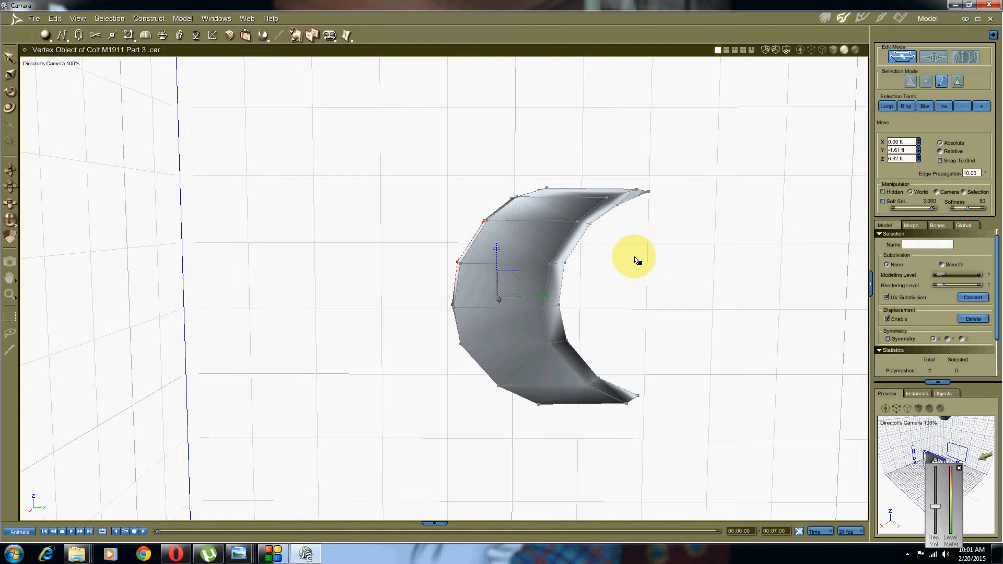
click(629, 260)
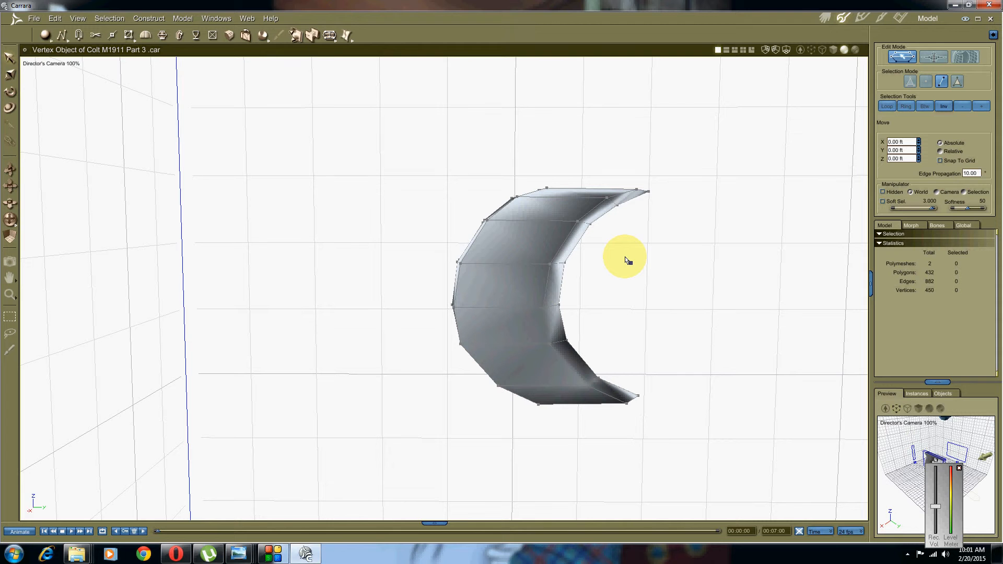
Reveal the hidden pistol mesh around the trigger.
click(78, 19)
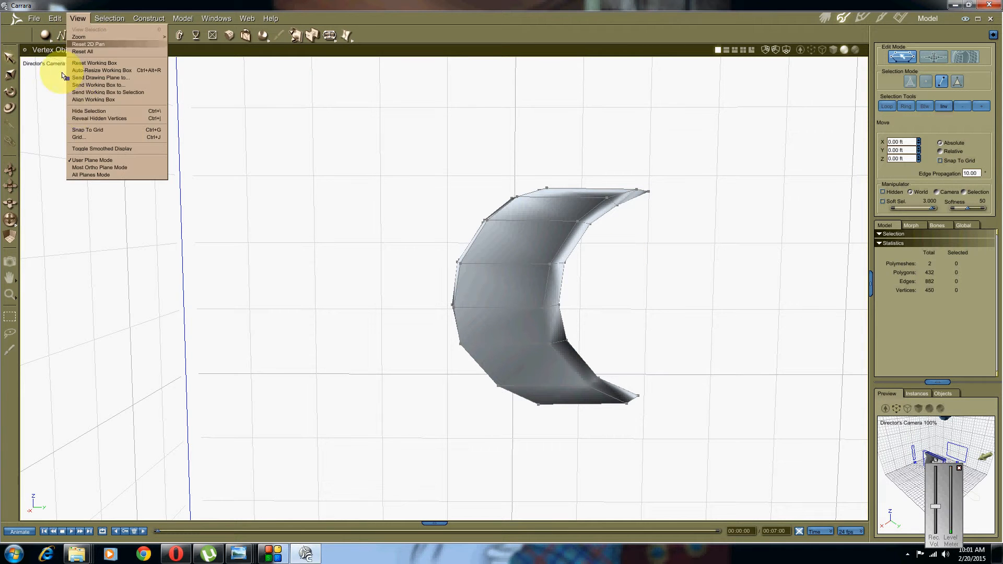
click(81, 111)
click(85, 123)
scroll(554, 251, down, 3)
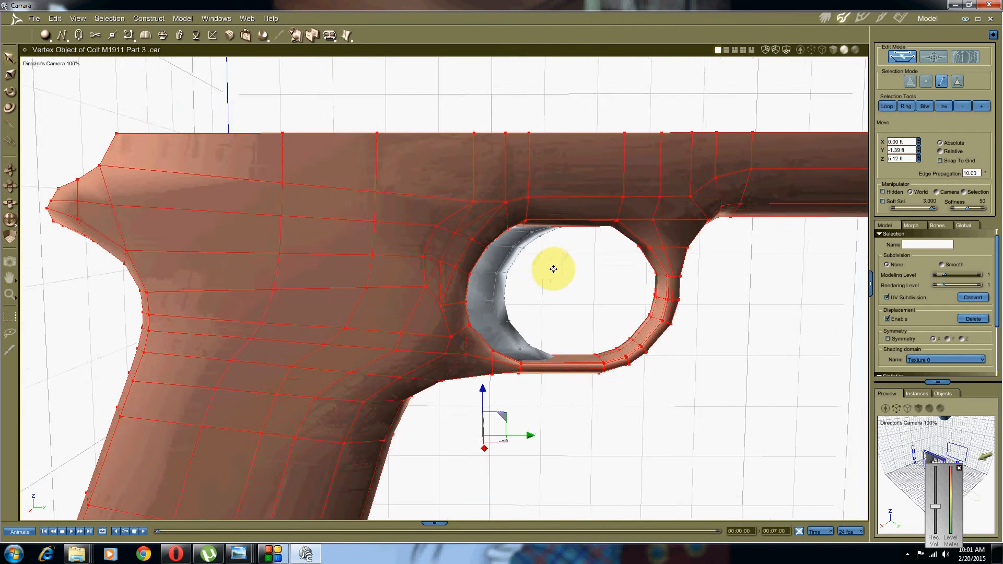
scroll(533, 313, up, 5)
middle_drag(424, 316, 520, 310)
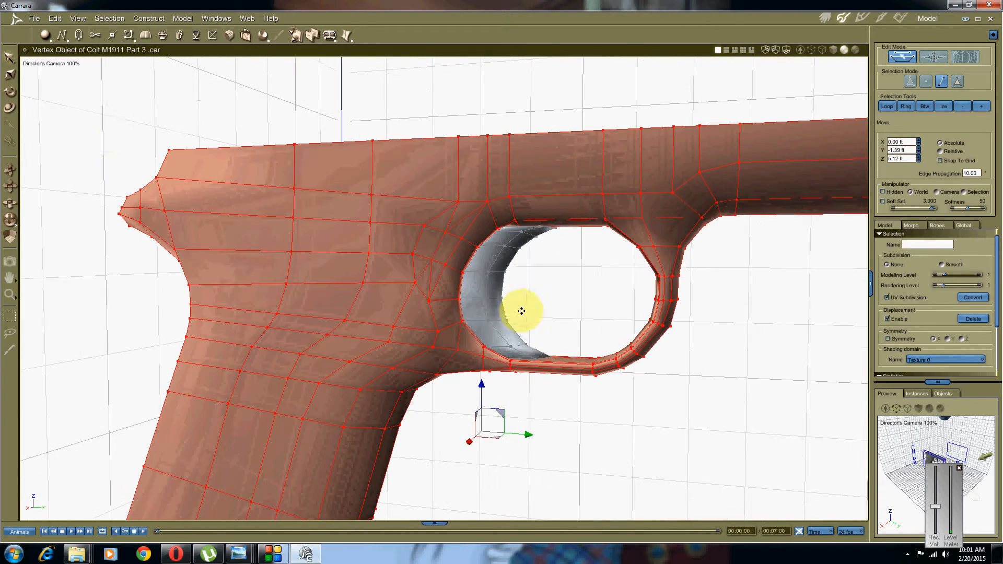
Show the trigger guard in the Left view as wireframe over the left/right backdrop image, and clear the mesh selection.
click(50, 64)
click(52, 73)
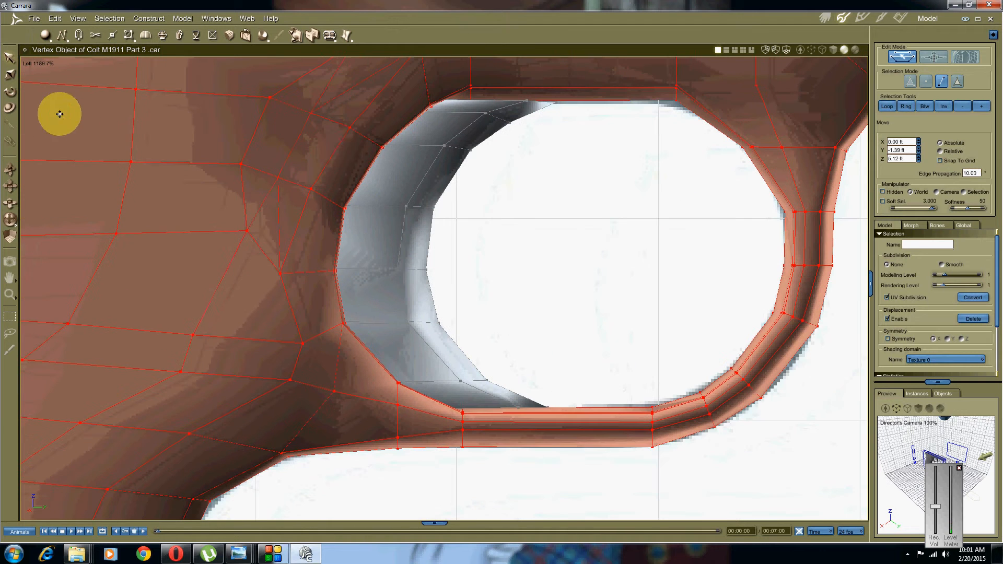
click(965, 225)
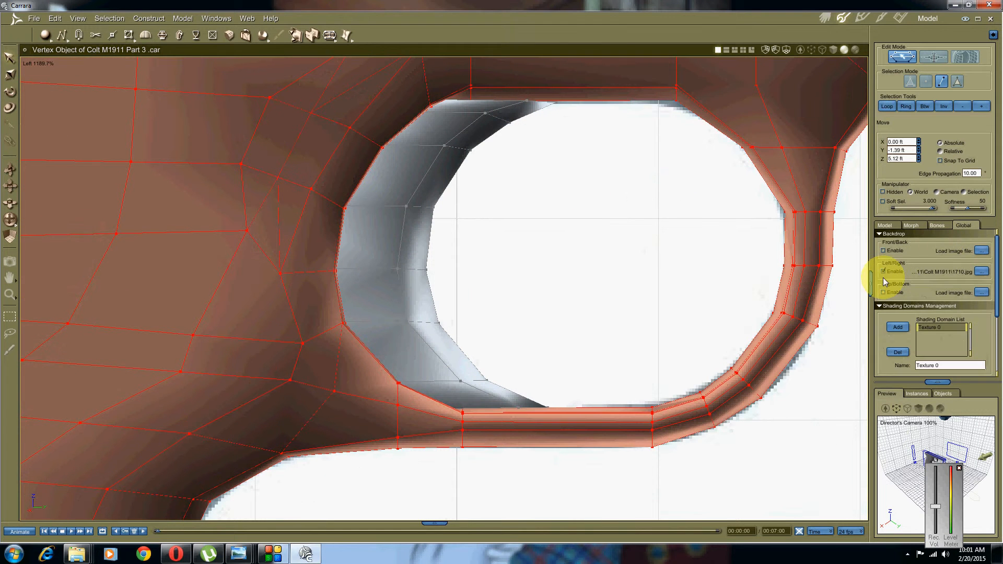
click(883, 271)
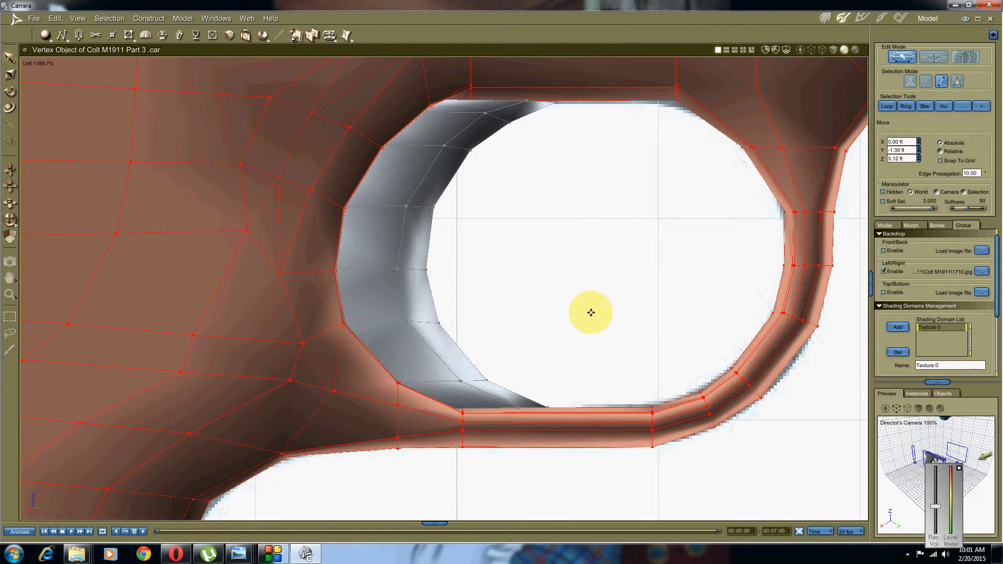
scroll(590, 312, down, 1)
click(821, 51)
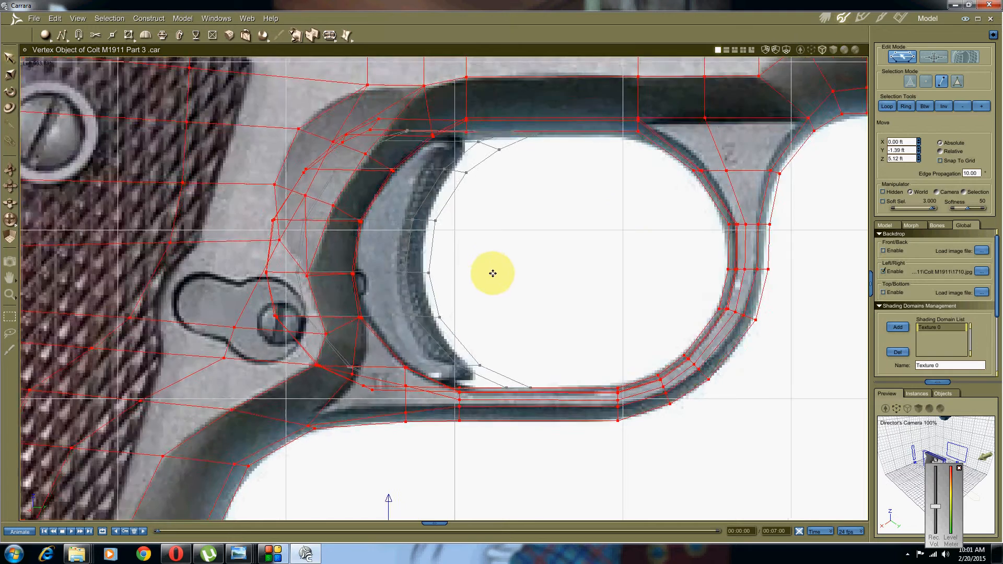
scroll(494, 262, up, 2)
drag(499, 242, 513, 277)
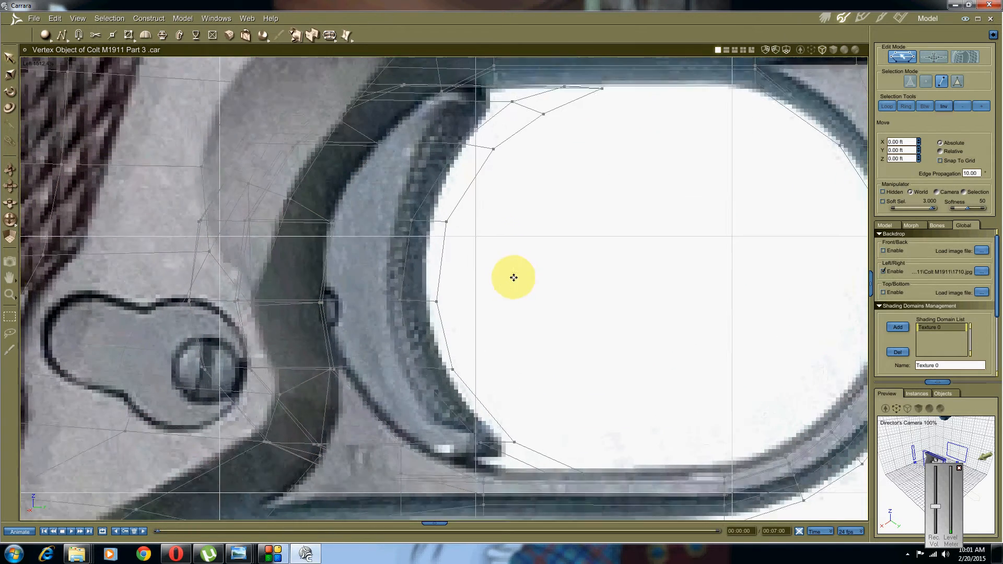
Select the whole trigger polymesh and shift it slightly along Y toward the grip to match the trigger in the reference photo.
click(436, 308)
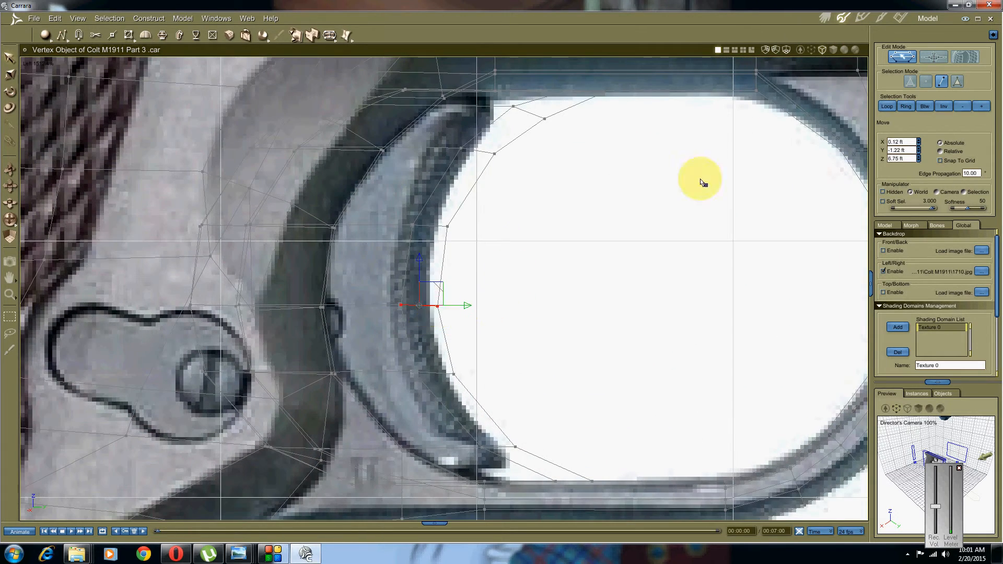
click(958, 81)
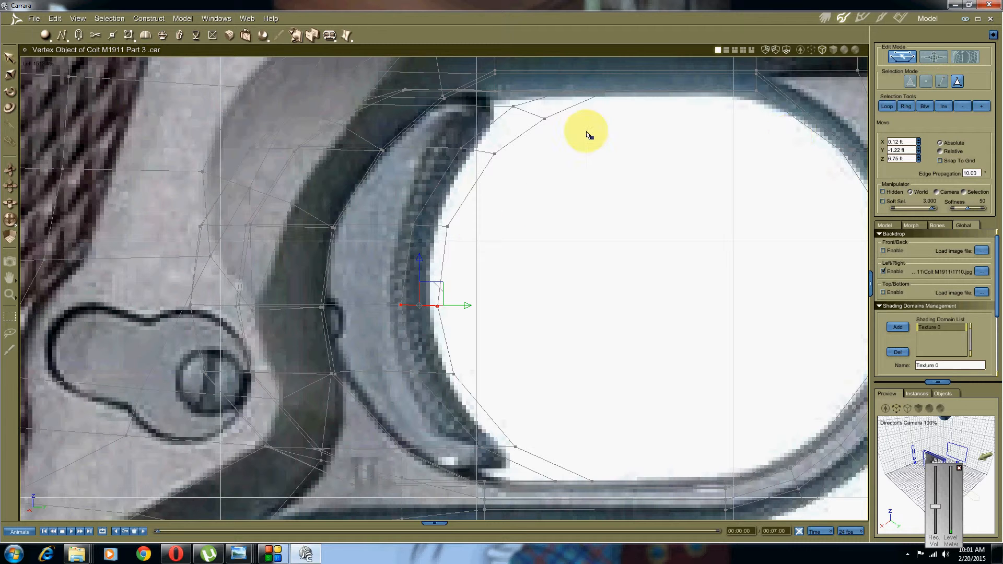
click(848, 50)
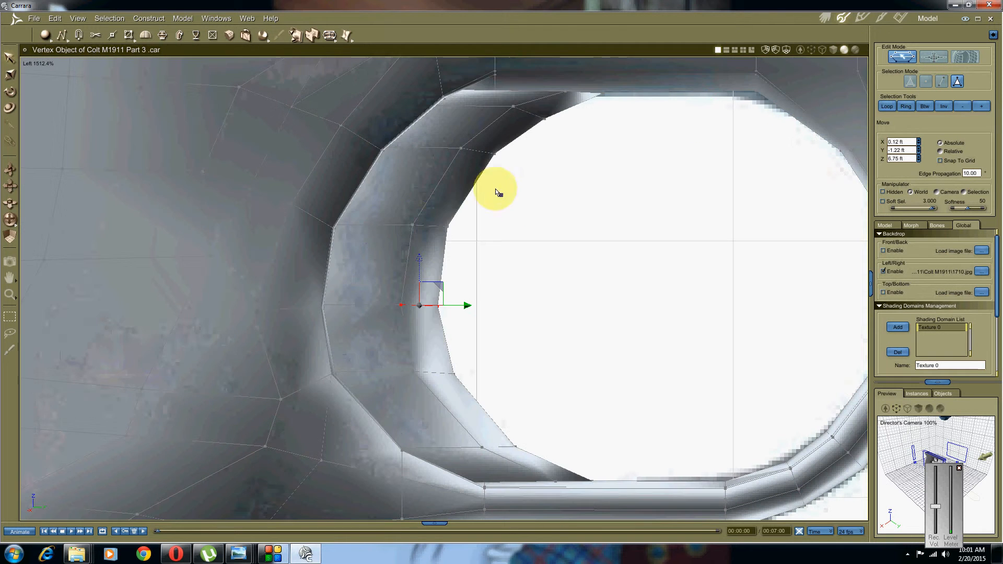
double_click(414, 222)
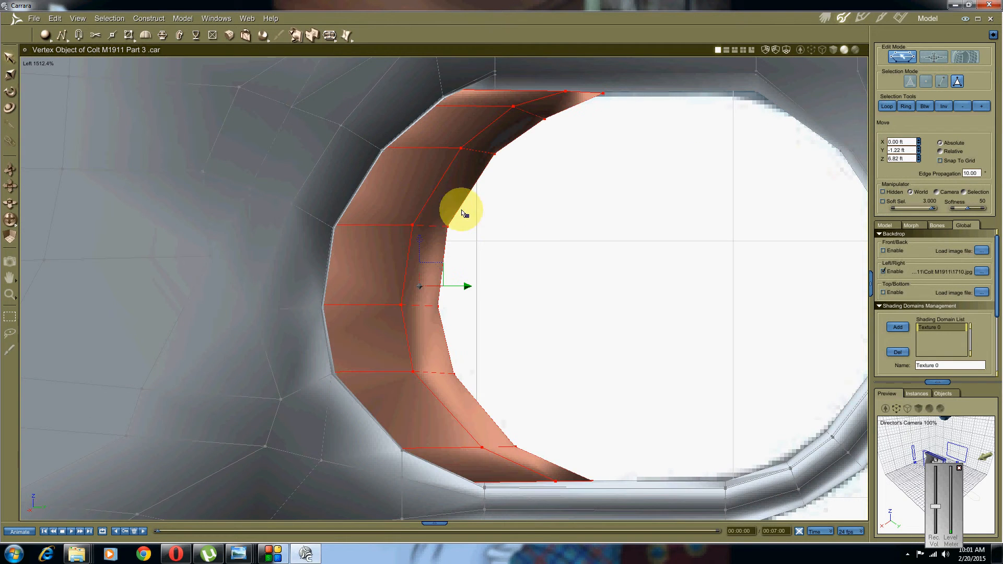
click(823, 49)
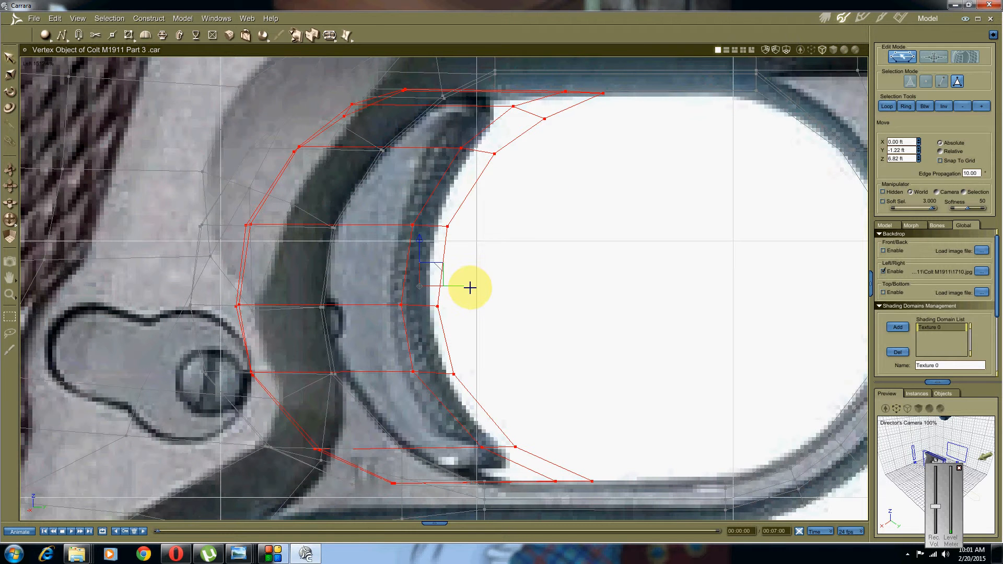
drag(470, 288, 457, 284)
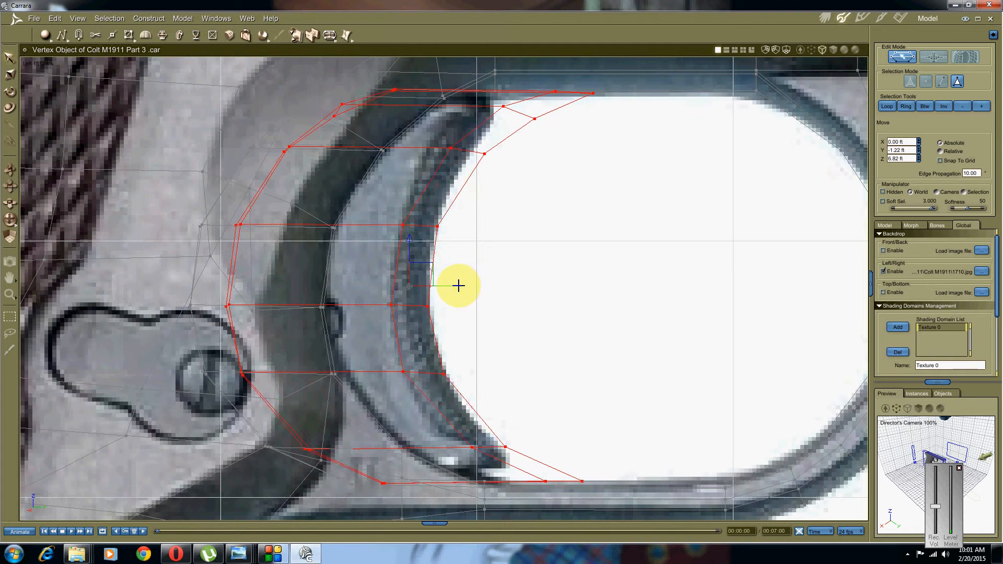
click(542, 253)
Move the four front vertices at the trigger's upper end to about -0.93 ft in Y, and shift the topmost ones further toward the grip.
scroll(595, 172, up, 3)
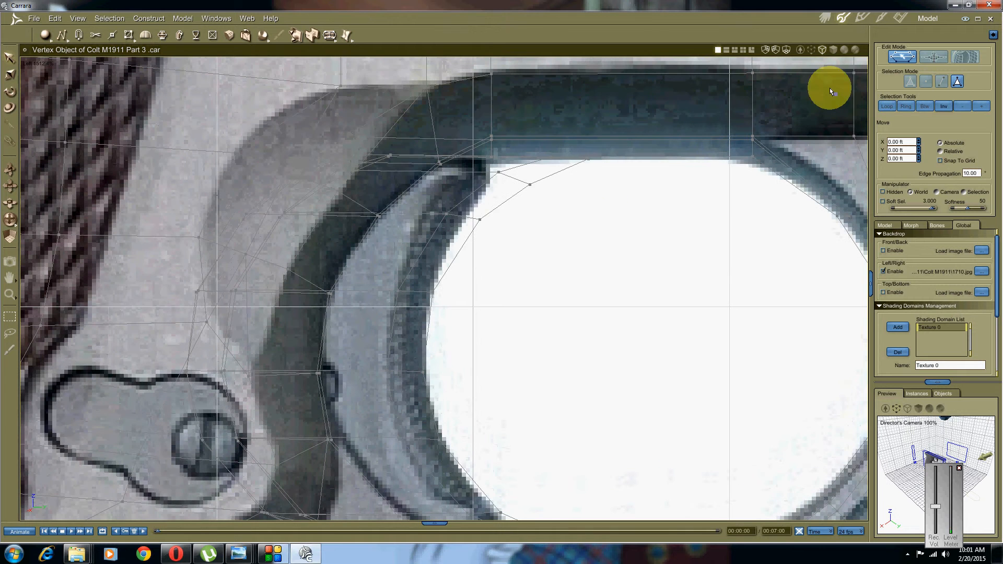
click(925, 84)
drag(638, 133, 516, 203)
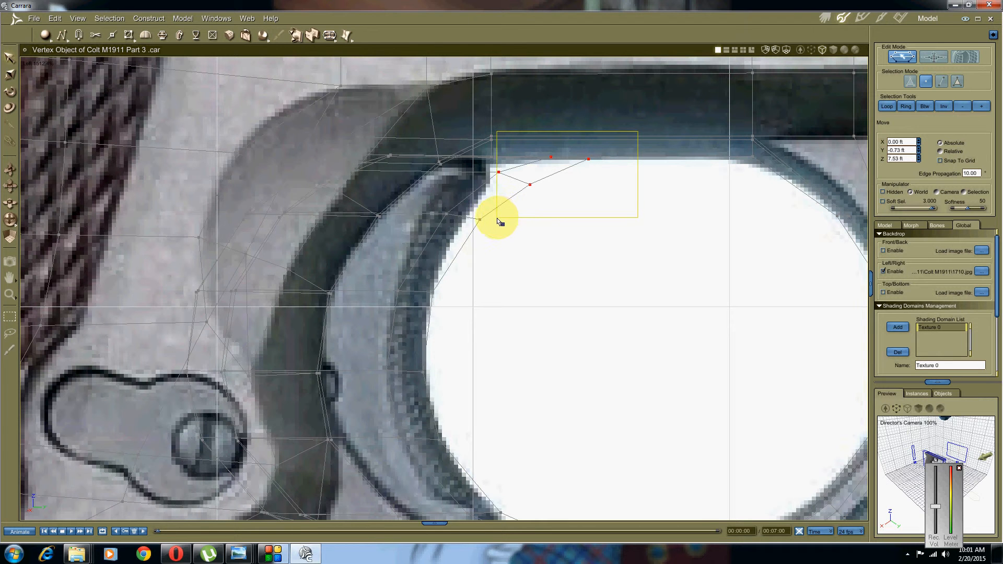
drag(500, 222, 500, 222)
drag(586, 170, 542, 171)
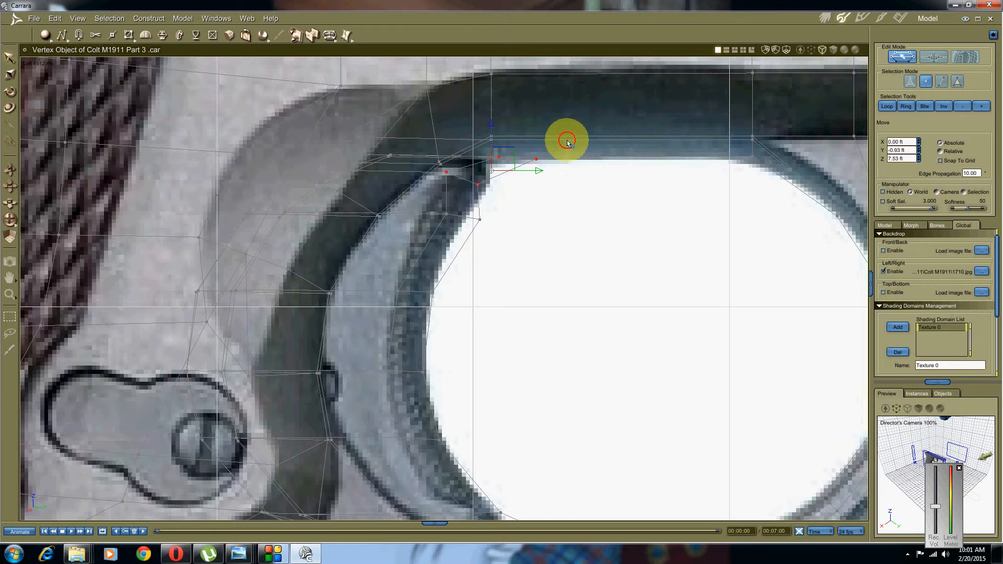
drag(576, 137, 495, 180)
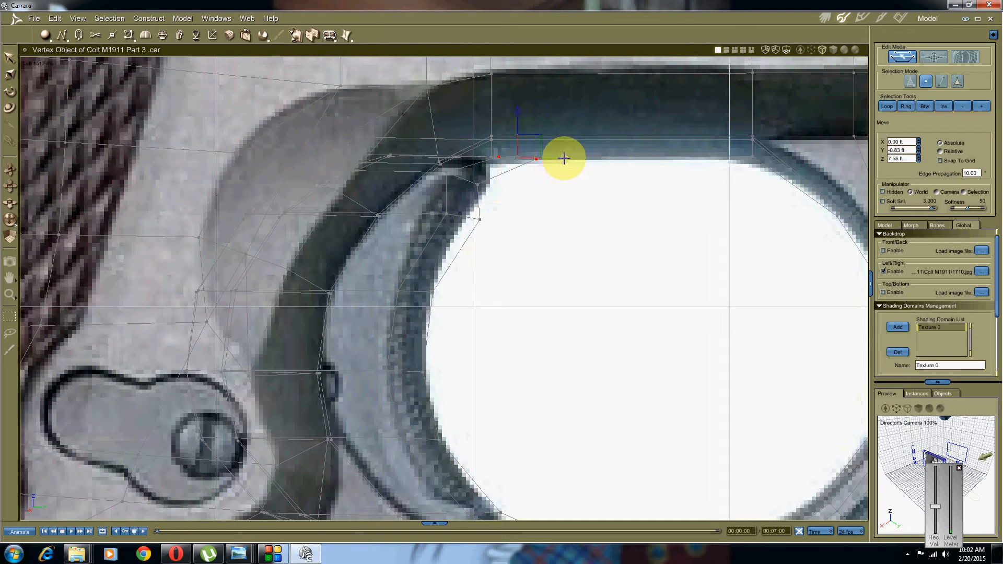
drag(563, 158, 541, 157)
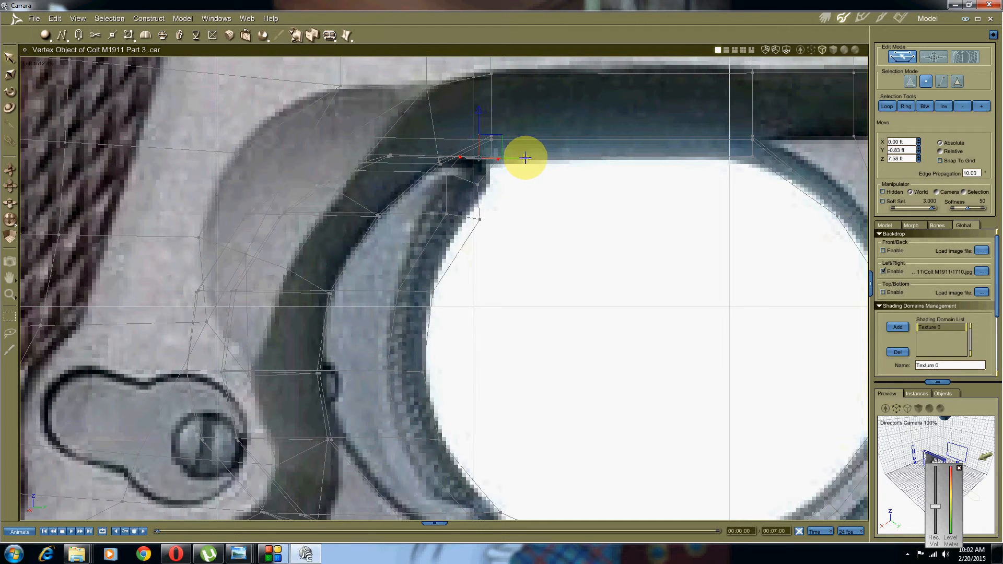
Adjust the remaining front vertices near the trigger's upper tip along Y to follow the photo's trigger outline.
drag(534, 195, 409, 246)
drag(502, 217, 489, 216)
drag(546, 185, 457, 240)
drag(509, 183, 466, 214)
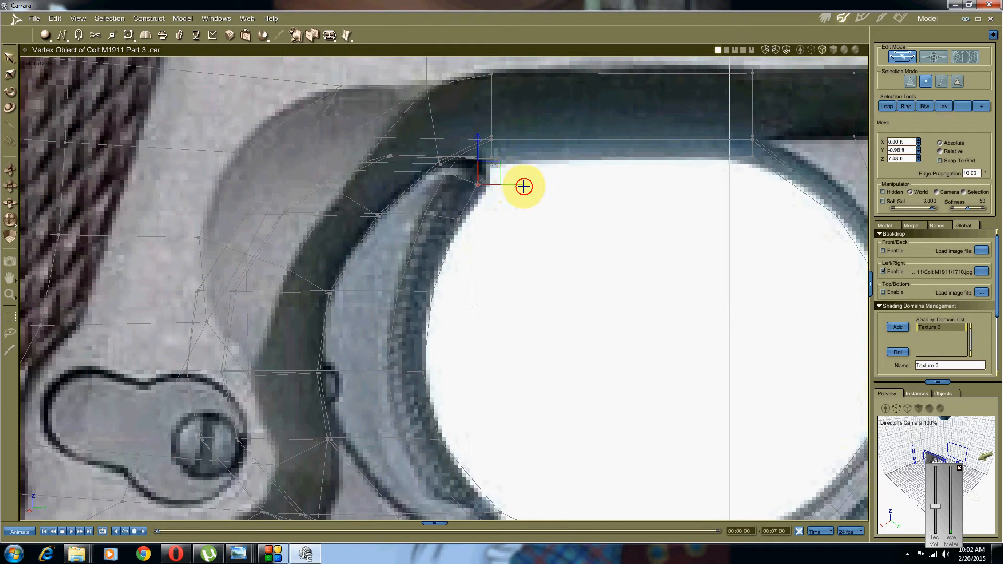
drag(554, 145, 496, 182)
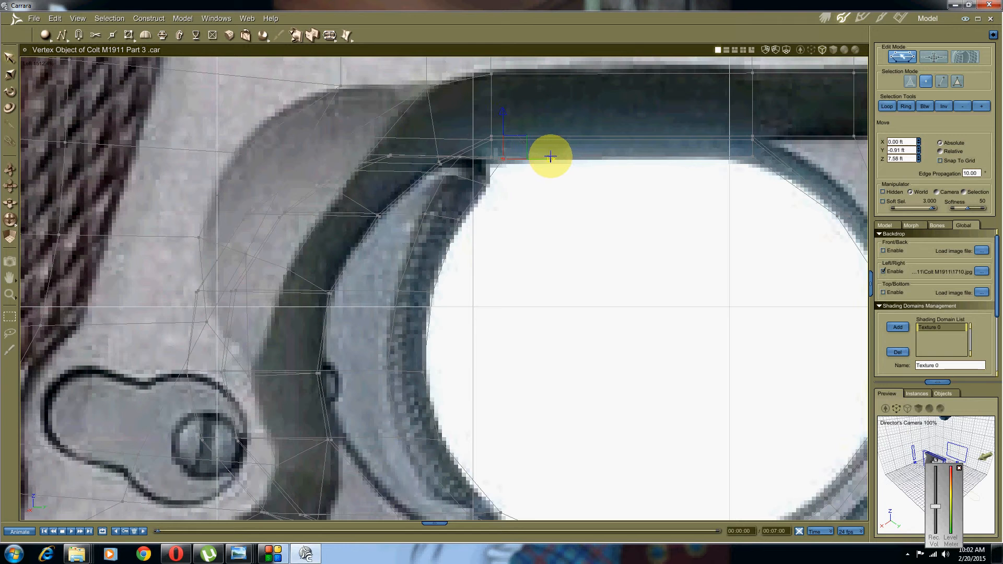
drag(552, 157, 552, 156)
Fine-tune the inner vertices of the trigger's upper end against the serrated front edge in the reference photo.
middle_drag(473, 253, 481, 183)
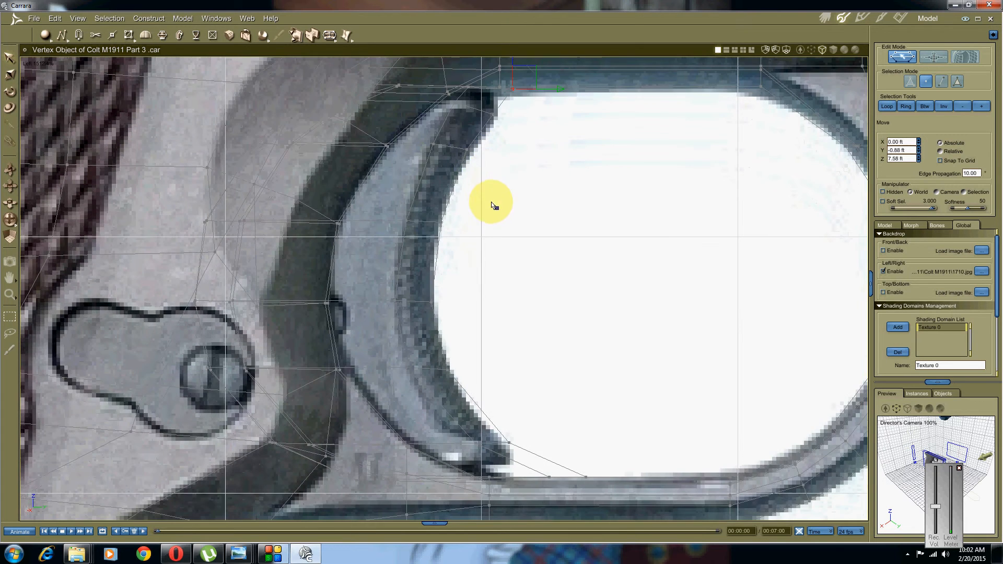
middle_drag(477, 137, 475, 262)
scroll(475, 251, up, 2)
middle_drag(476, 218, 474, 250)
click(484, 194)
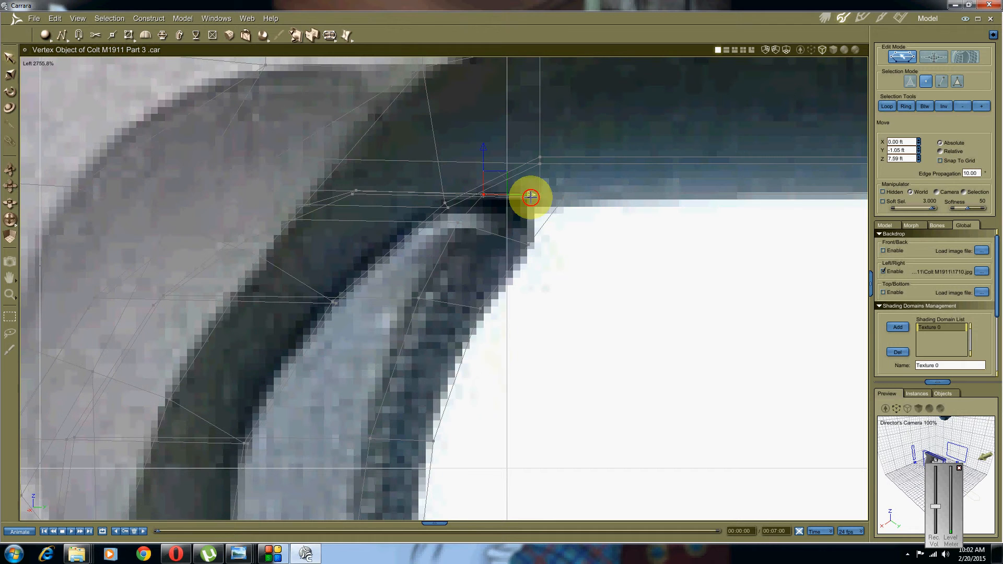
drag(530, 197, 473, 218)
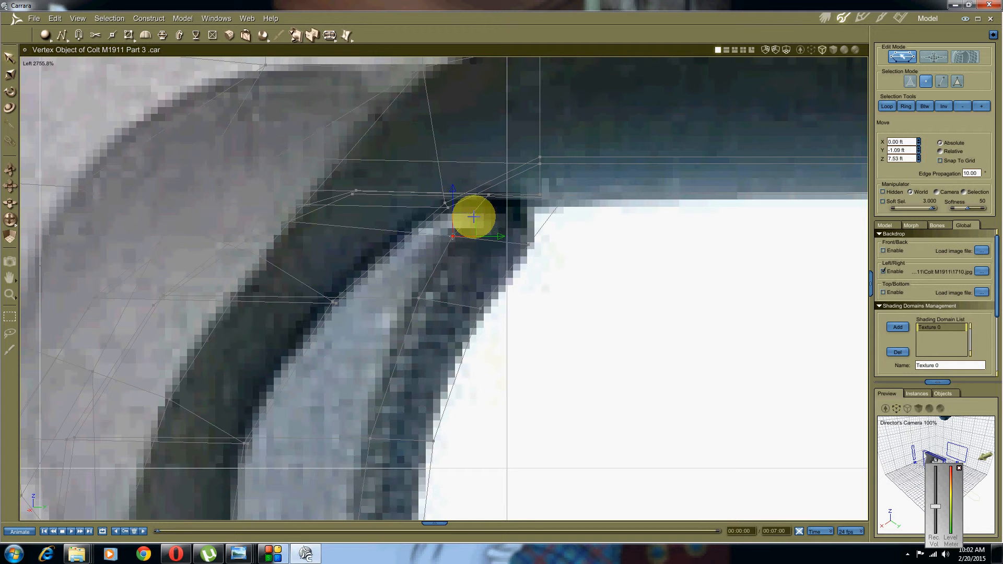
middle_drag(456, 330, 489, 159)
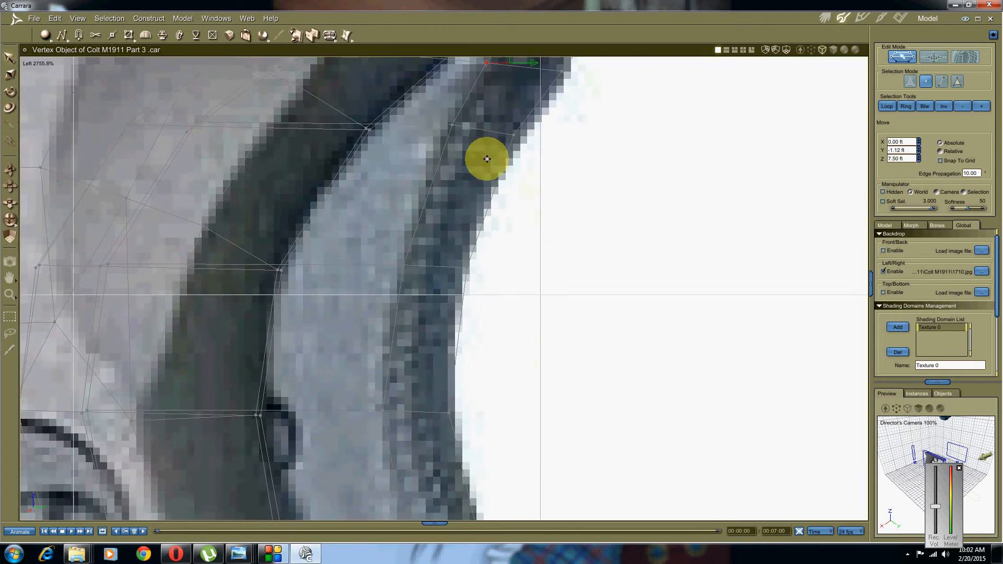
click(440, 145)
drag(440, 146, 469, 111)
scroll(500, 194, down, 4)
middle_drag(485, 202, 472, 161)
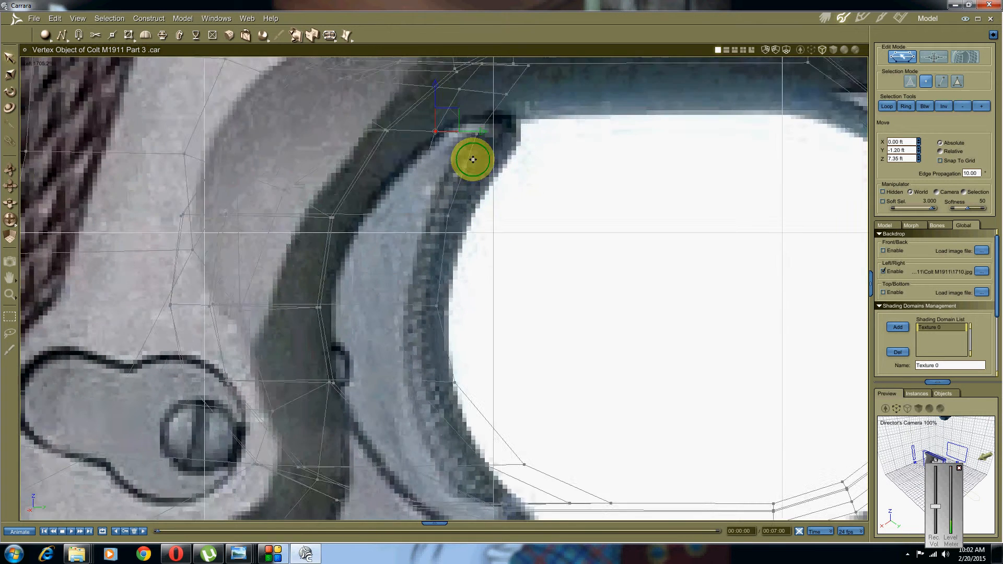
Move the front vertices of the trigger's lower tip along Y toward the grip to about -0.82 ft.
middle_drag(491, 334, 470, 217)
scroll(488, 300, up, 1)
middle_drag(489, 301, 478, 271)
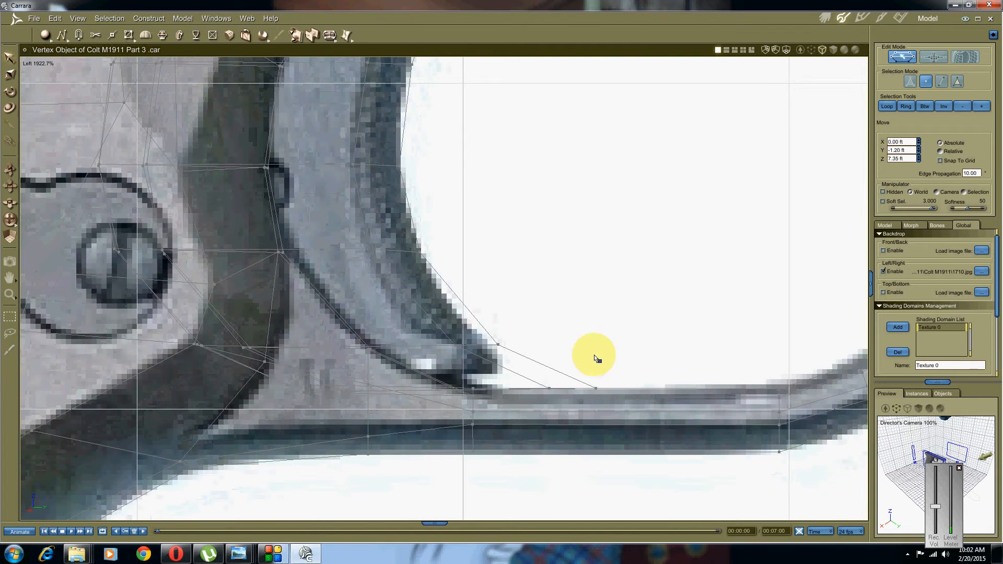
drag(626, 361, 531, 412)
drag(609, 386, 568, 384)
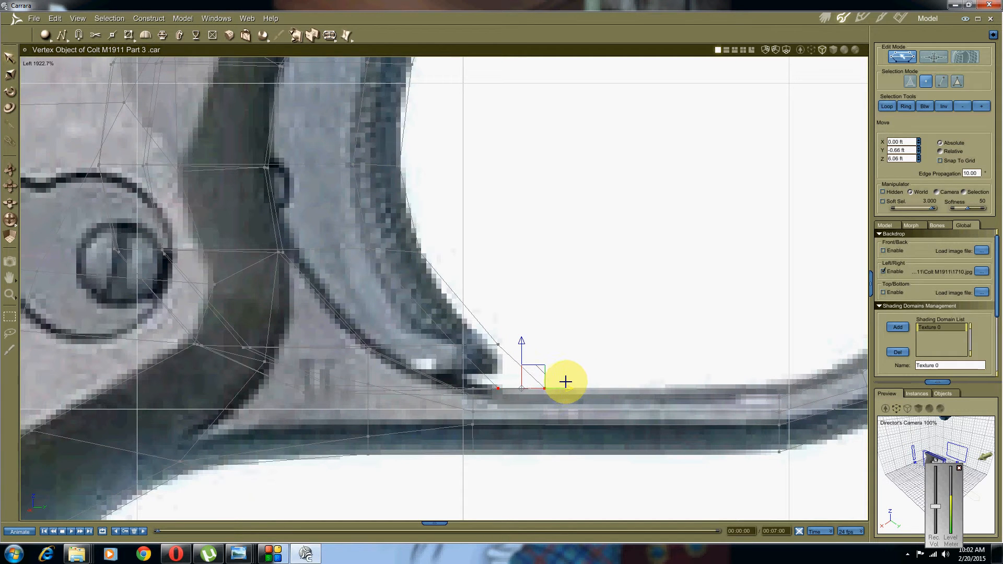
scroll(517, 240, down, 8)
middle_drag(555, 194, 546, 254)
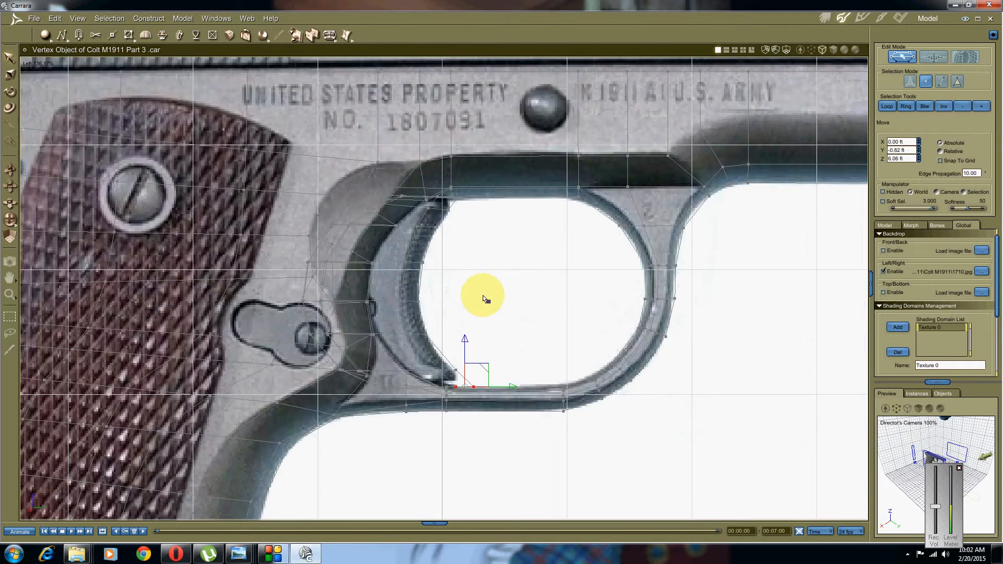
scroll(485, 295, up, 4)
scroll(486, 352, up, 3)
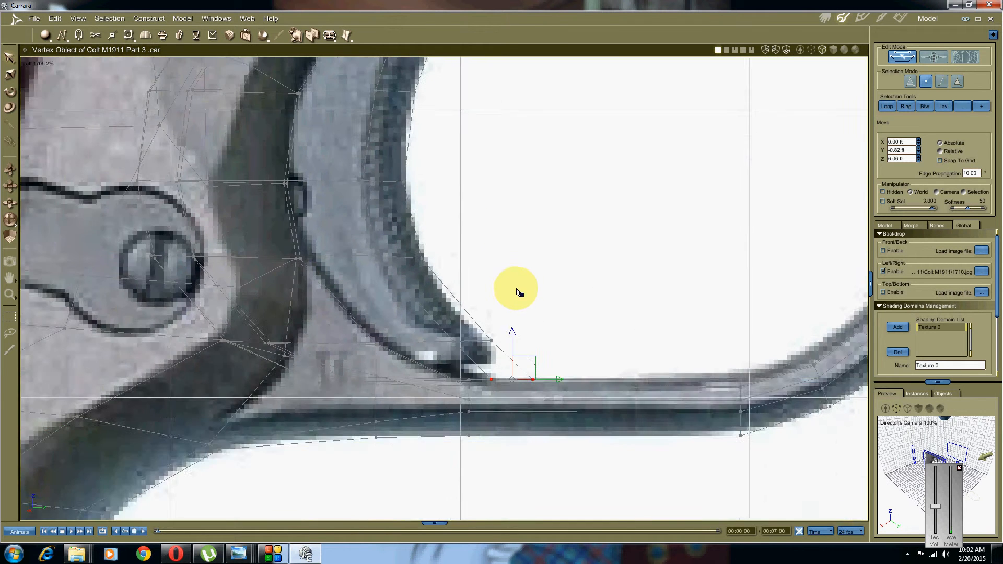
Move the front vertices near the trigger's lower tip along Y toward the grip, with the lowest ones at about -0.89 ft.
scroll(517, 292, up, 4)
drag(566, 298, 434, 384)
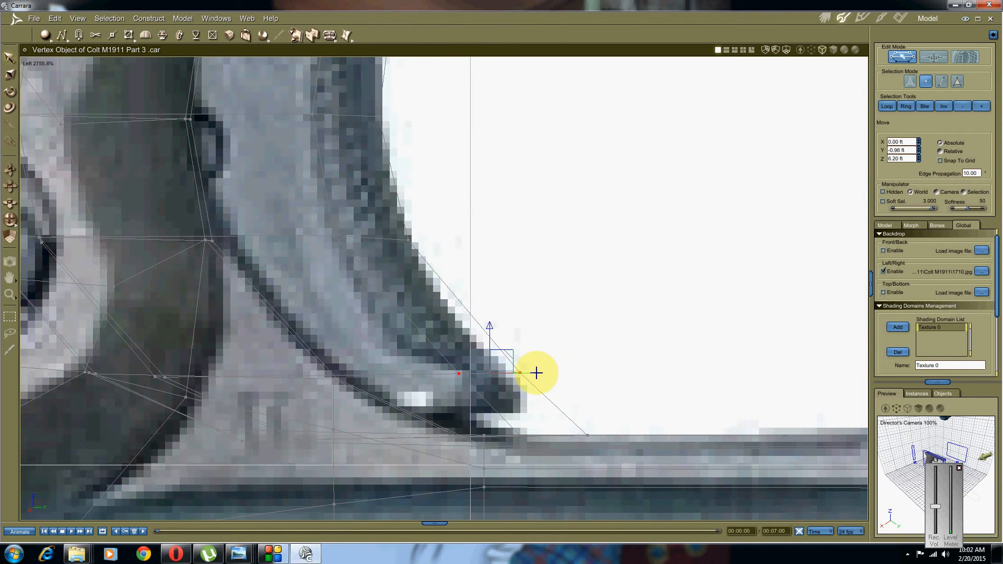
drag(537, 373, 576, 434)
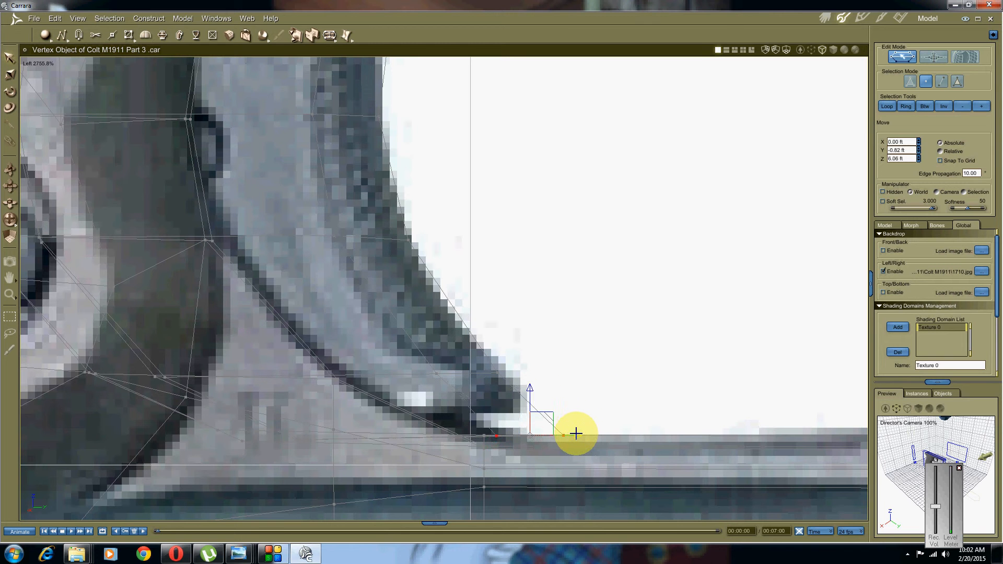
scroll(549, 293, down, 5)
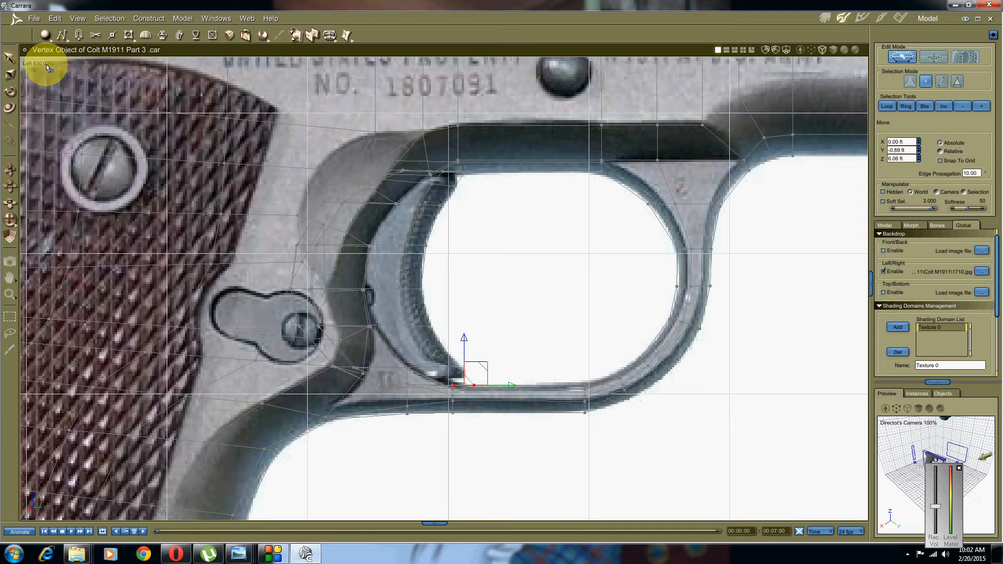
Show the model shaded from the Director's Camera and examine the reshaped trigger inside the trigger guard from both sides.
click(48, 65)
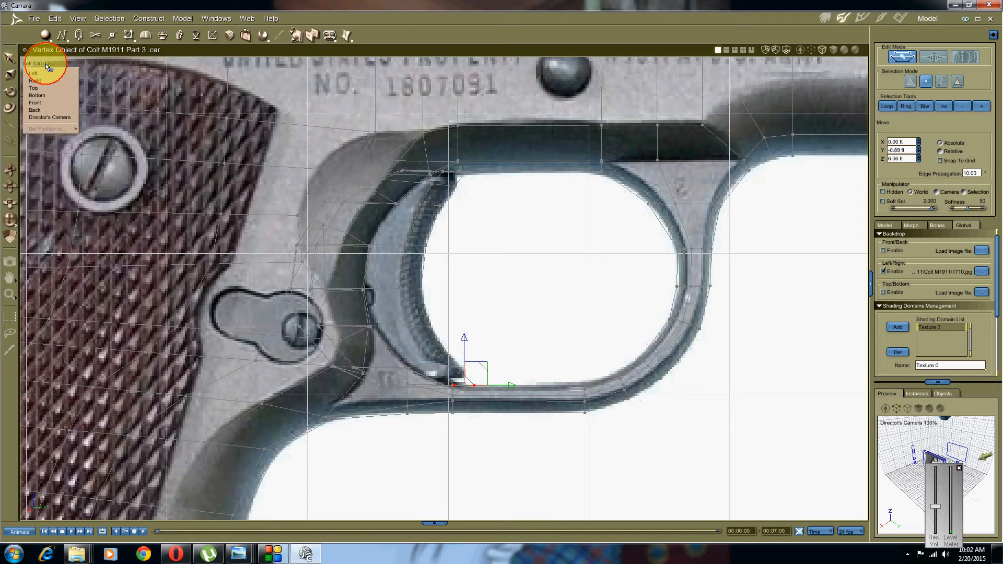
click(65, 118)
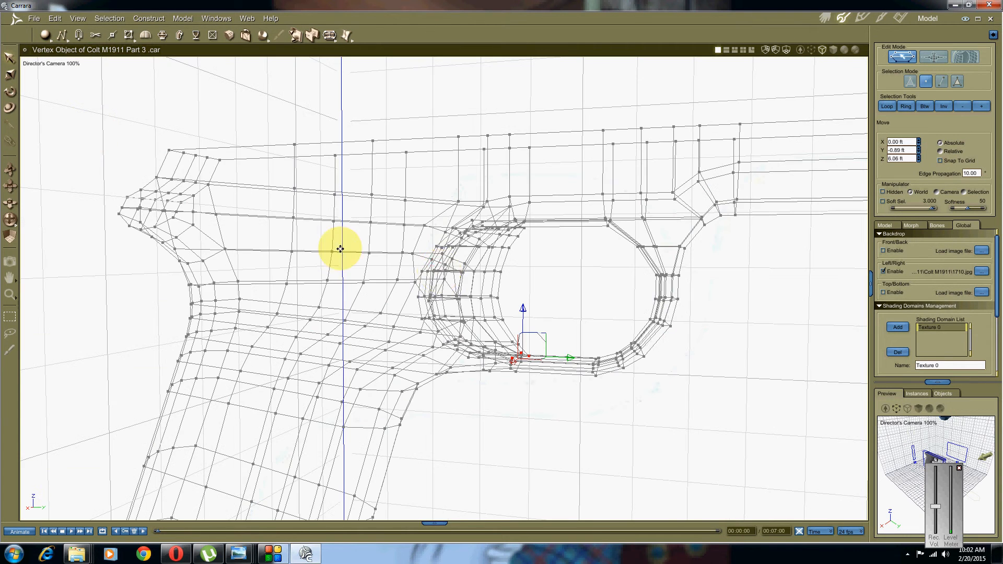
click(843, 50)
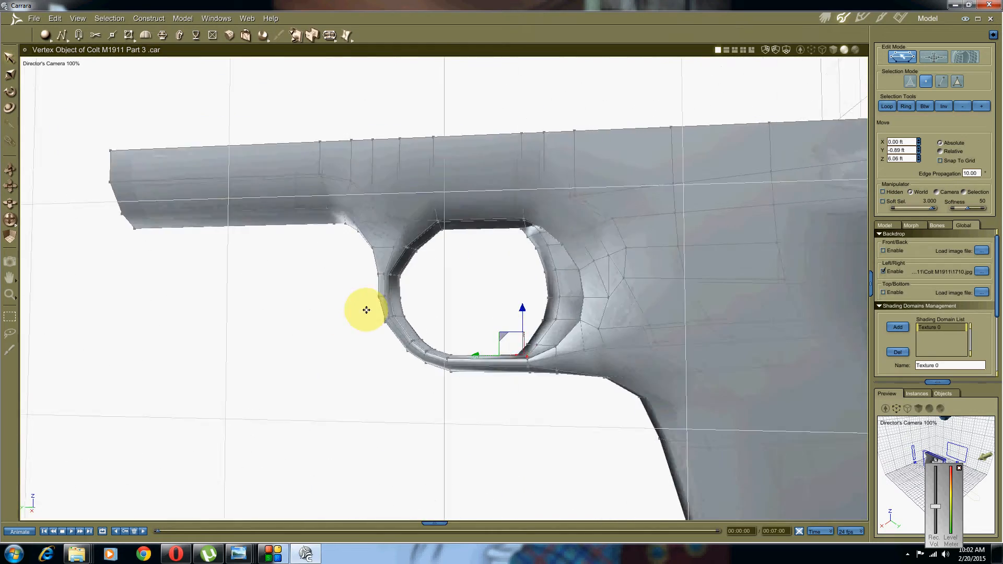
drag(366, 309, 543, 330)
drag(481, 334, 518, 311)
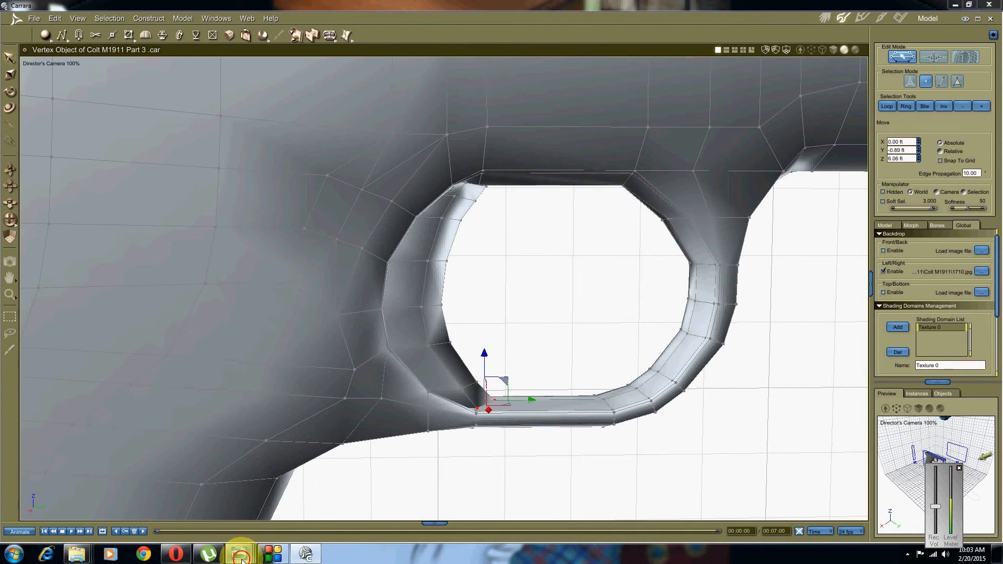
Examine the full pistol in the reference photo 1710.jpg in Windows Photo Viewer, and return to Carrara.
mouse_move(239, 553)
click(612, 494)
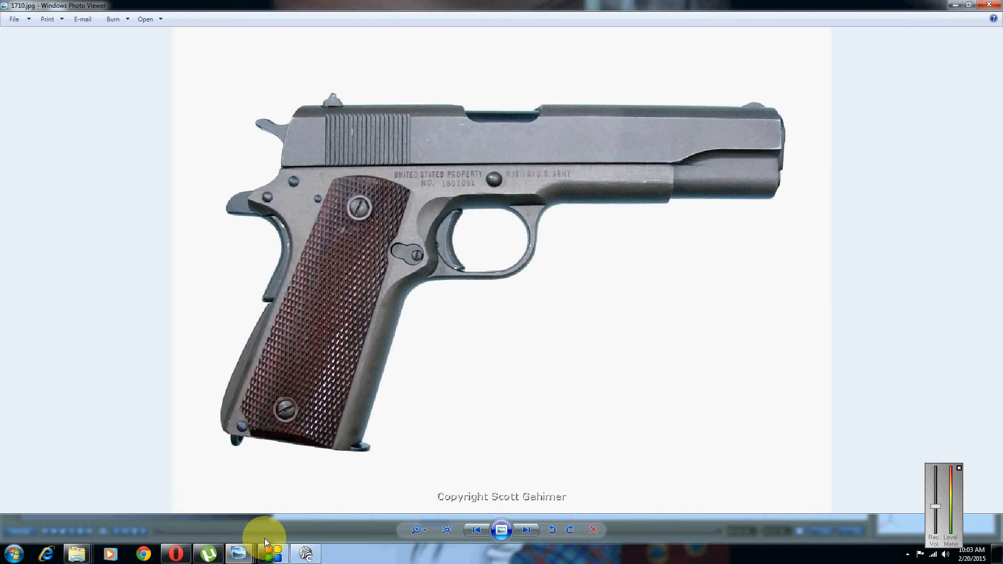
click(305, 553)
Deselect the trigger vertices and examine the shaded frame, trigger guard and open grip base from several angles.
drag(370, 385, 123, 424)
click(422, 452)
scroll(418, 386, down, 5)
scroll(291, 352, up, 5)
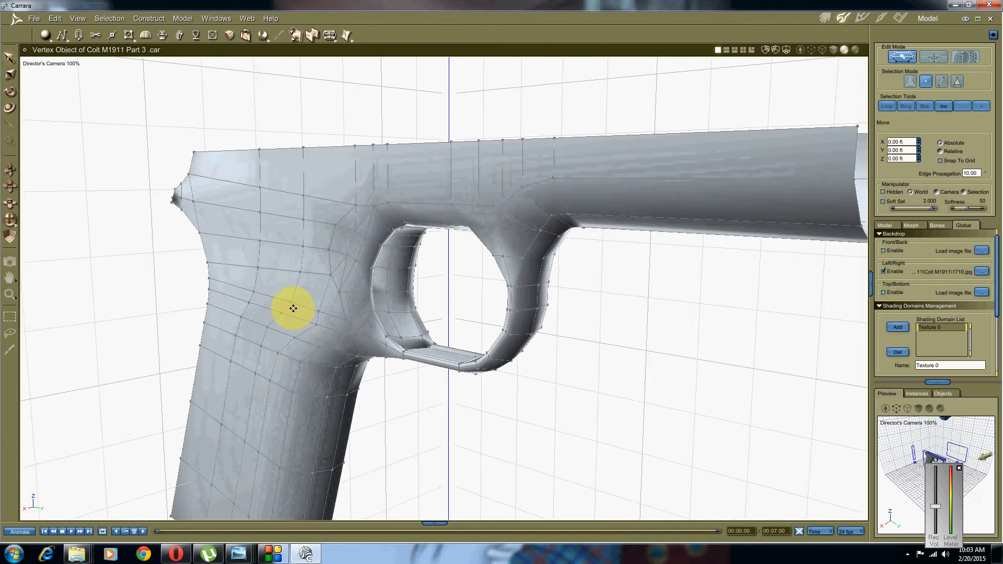
scroll(295, 306, up, 1)
drag(312, 279, 321, 349)
drag(300, 383, 425, 330)
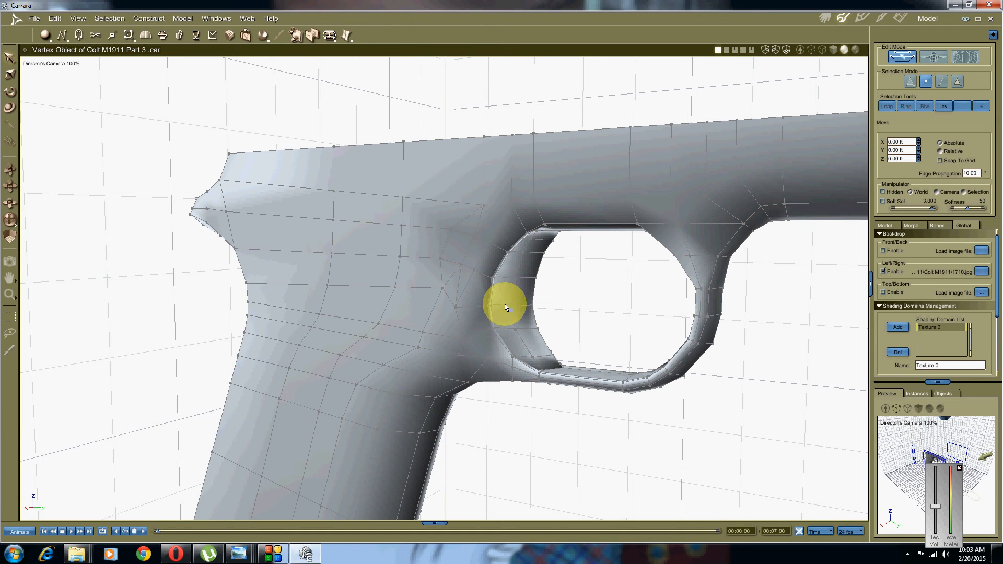
middle_drag(502, 354, 432, 329)
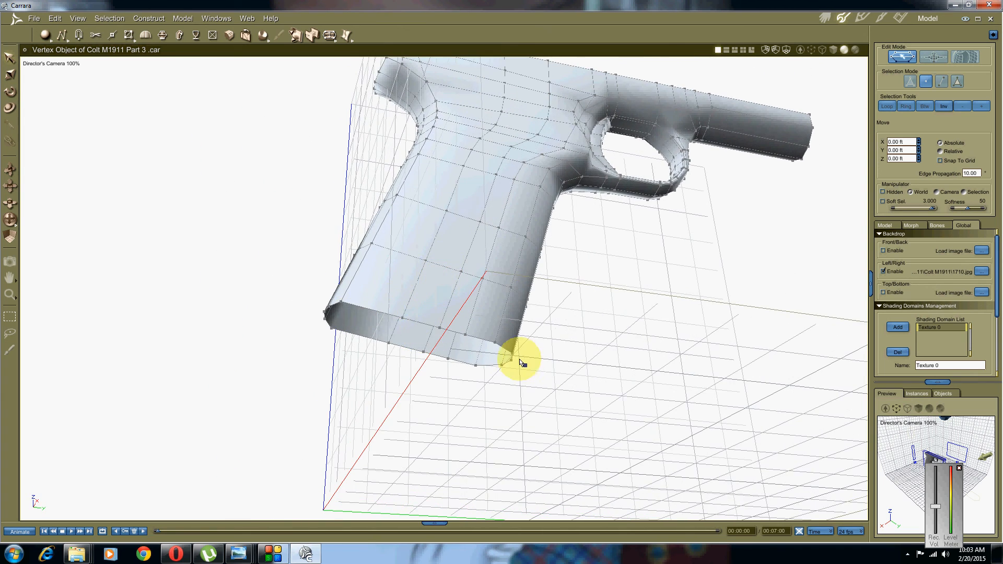
middle_drag(462, 241, 540, 230)
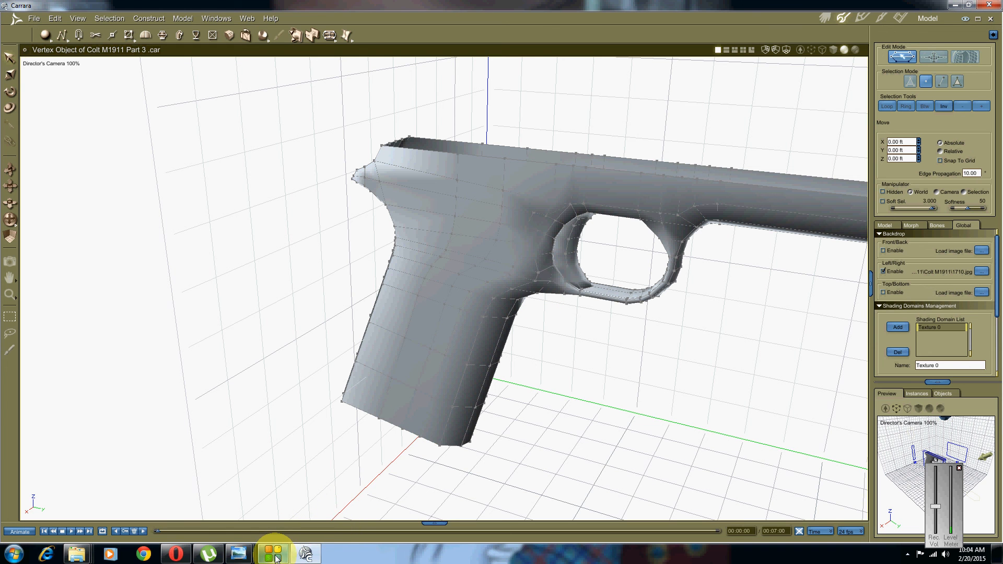
mouse_move(275, 558)
click(296, 483)
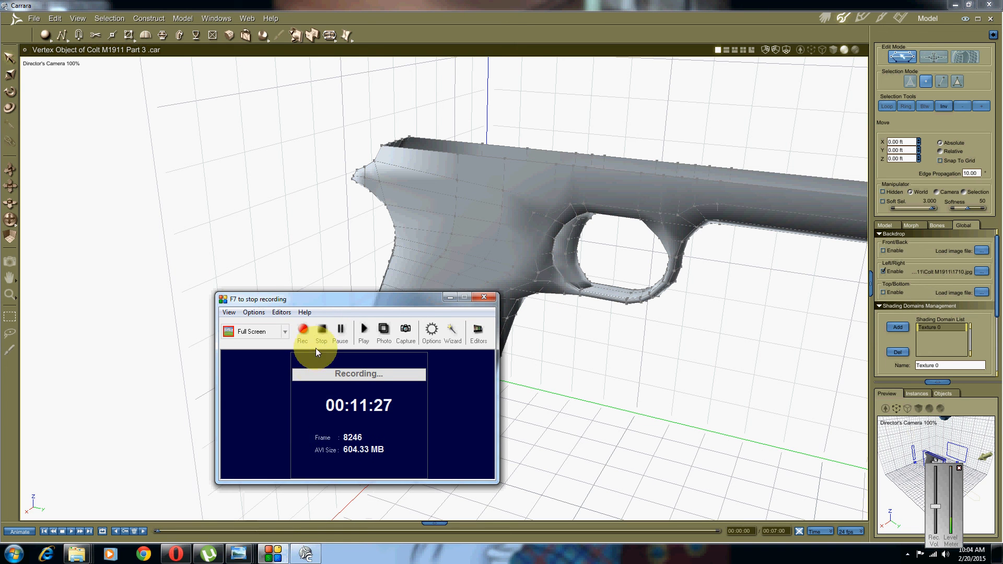